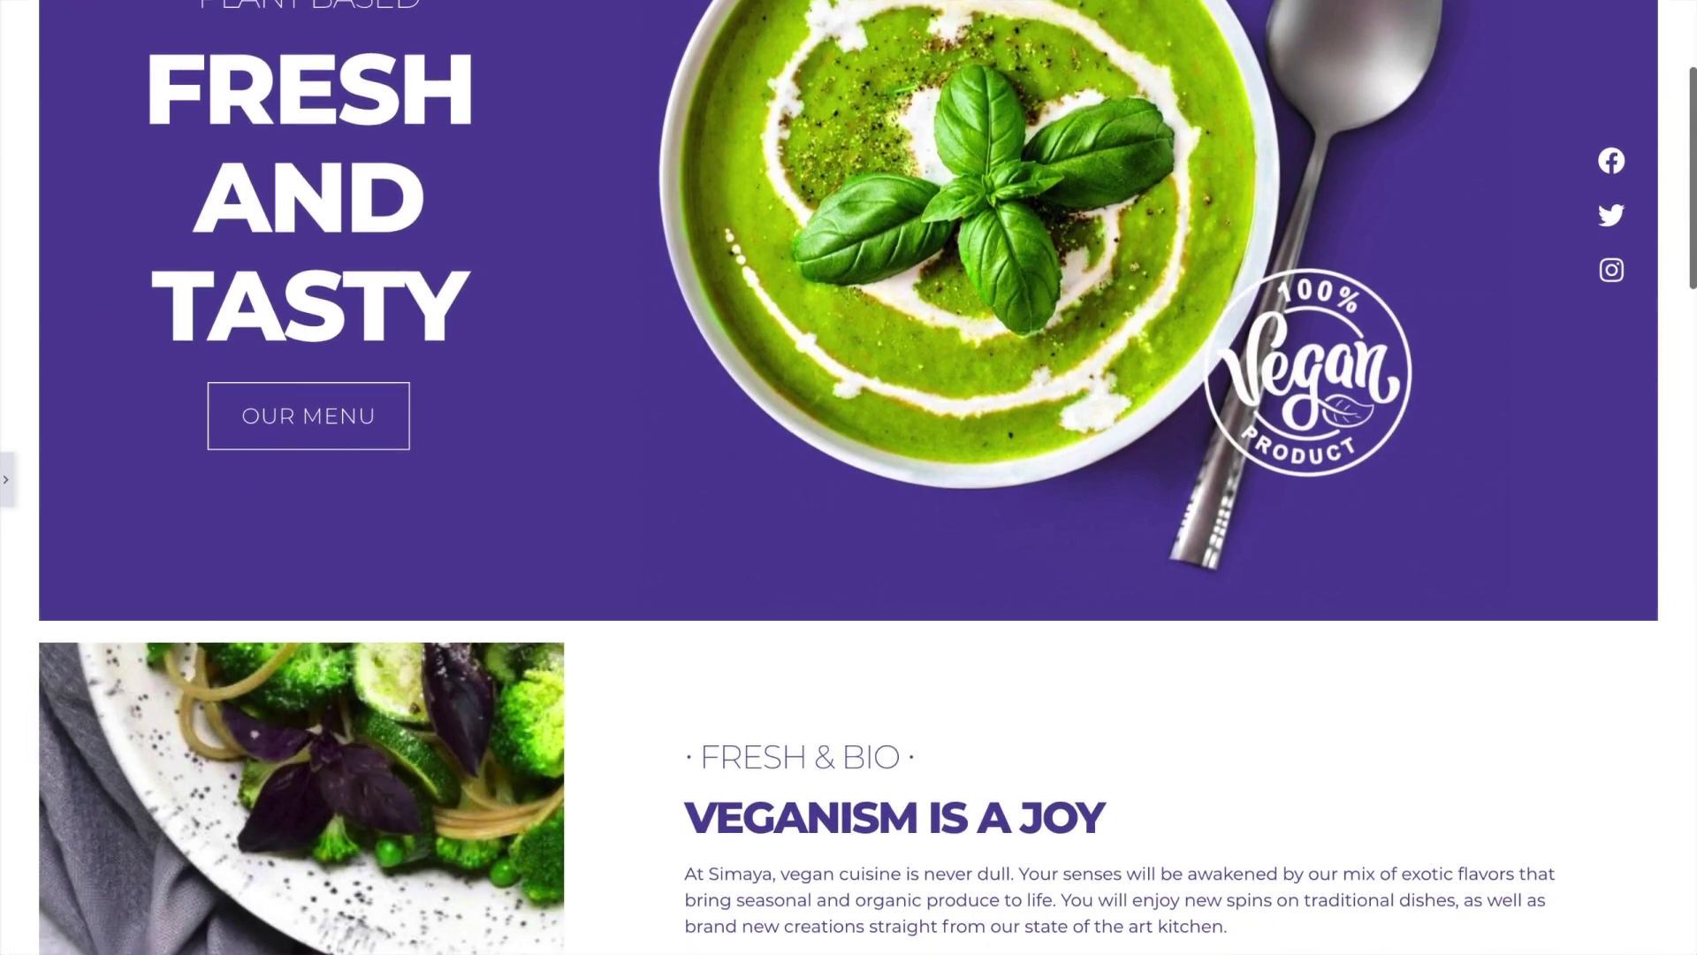
Step: Scroll down through the finished Simaya vegan restaurant page preview
{"action": "scroll", "coordinate": [849, 477], "scroll_direction": "down", "scroll_amount": 5}
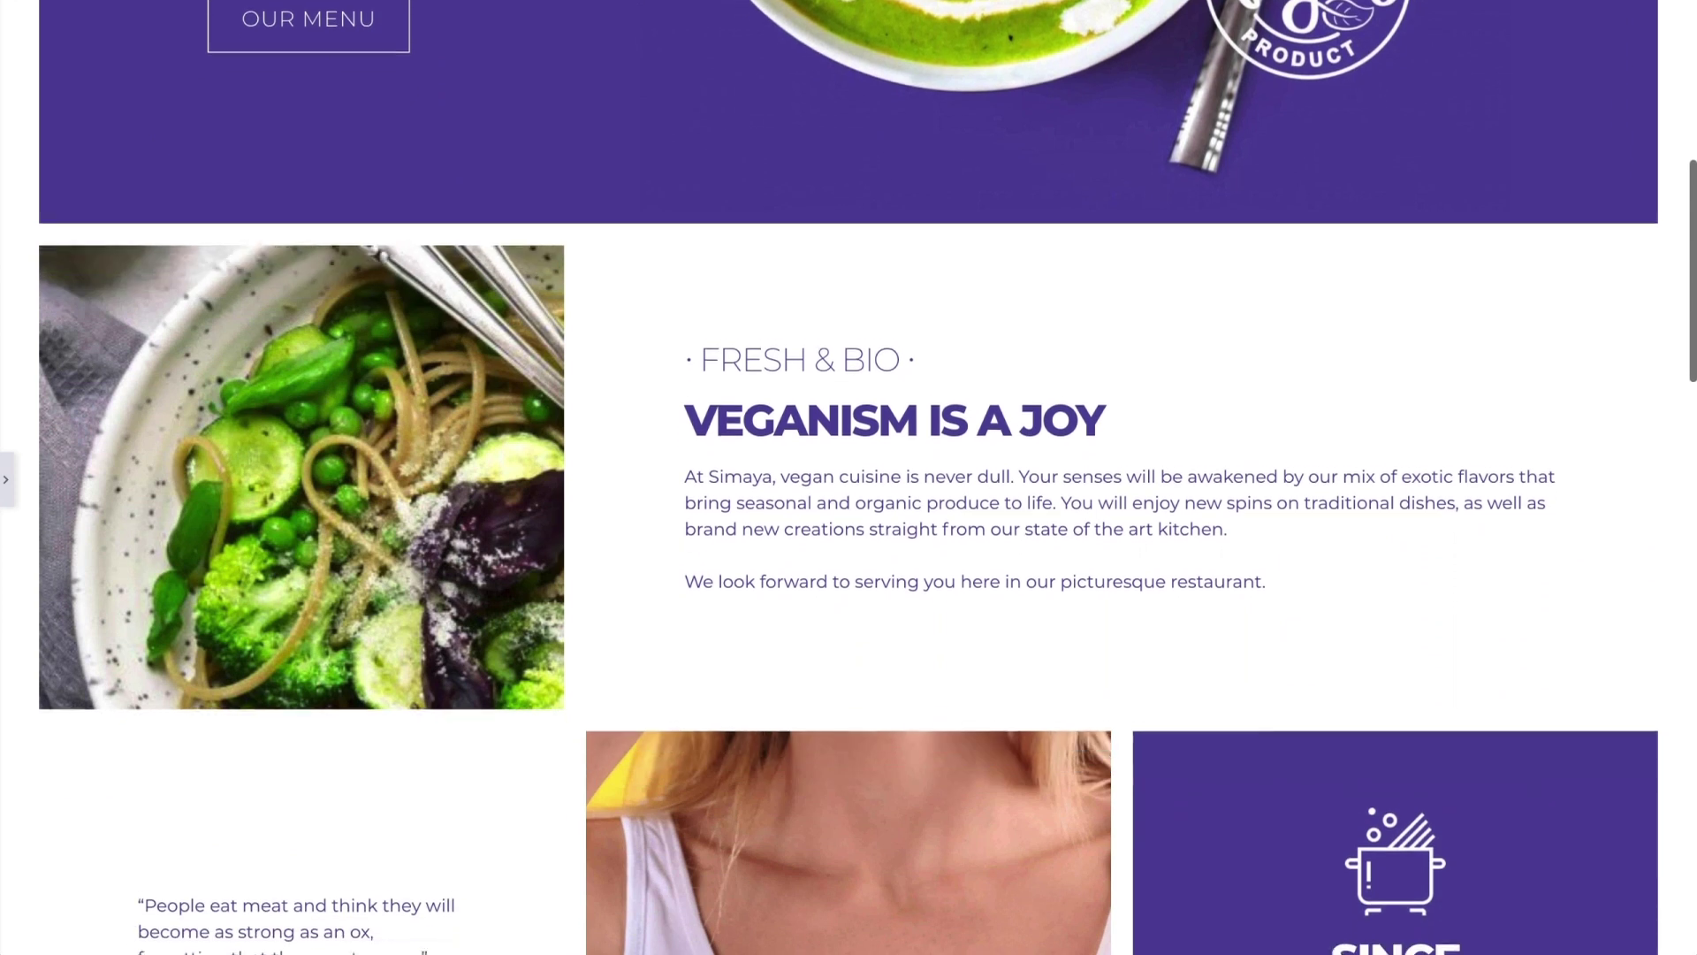
{"action": "scroll", "coordinate": [849, 477], "scroll_direction": "down", "scroll_amount": 5}
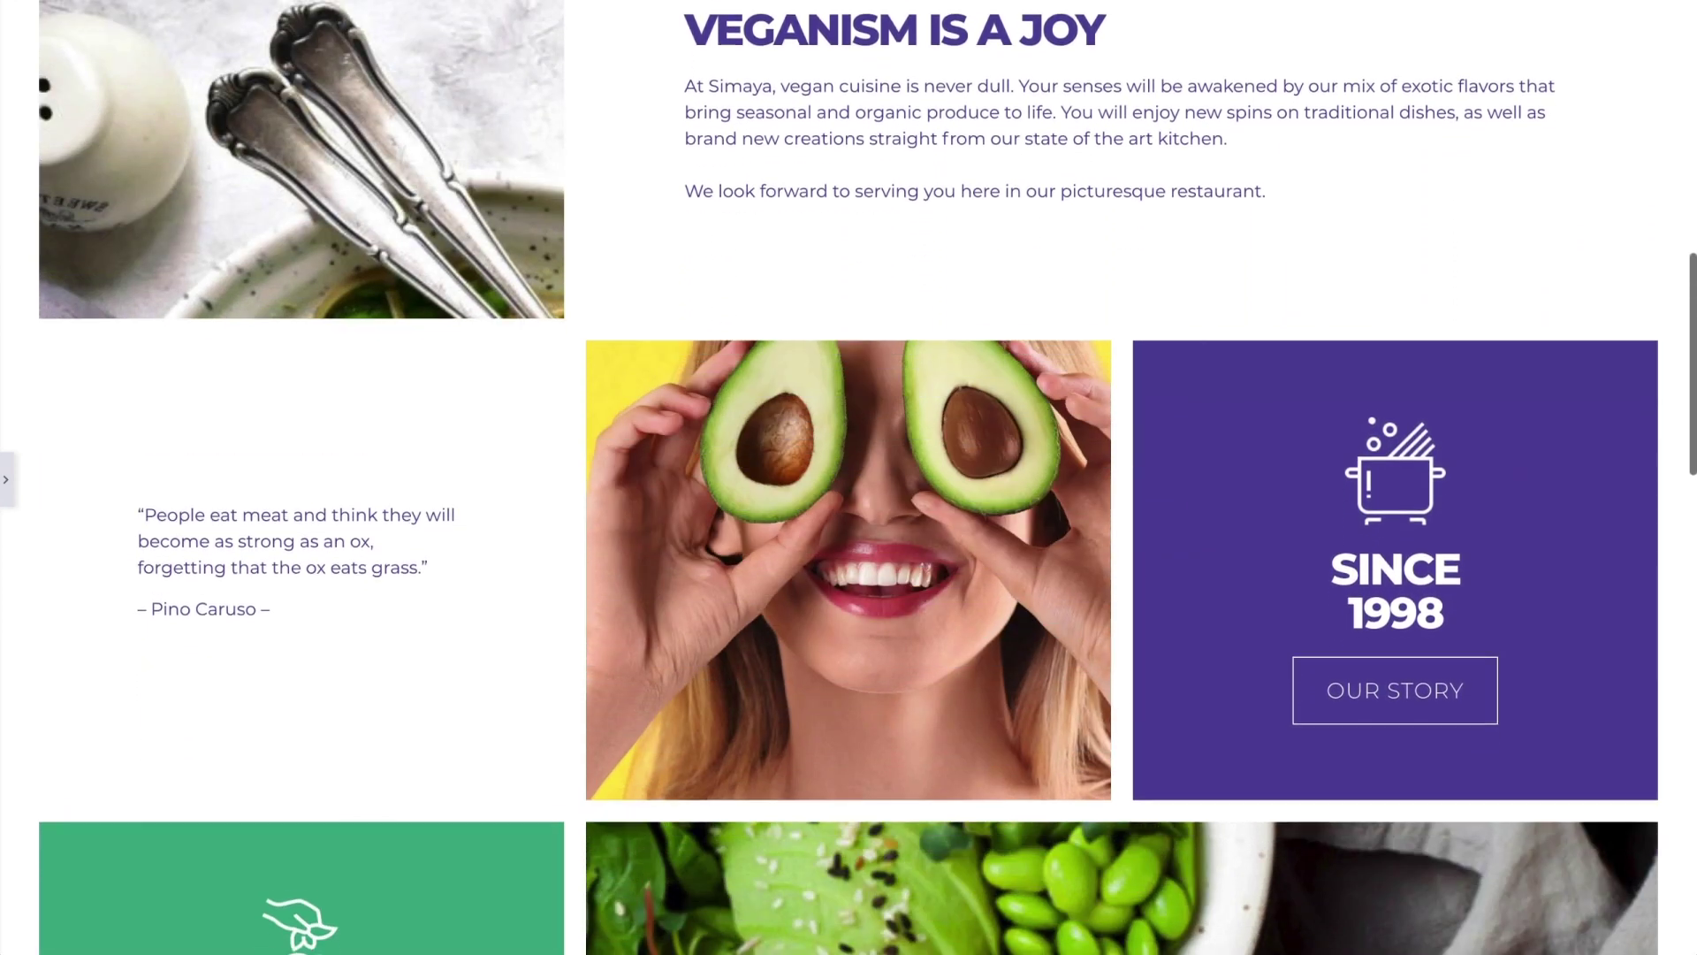
{"action": "scroll", "coordinate": [849, 477], "scroll_direction": "down", "scroll_amount": 3}
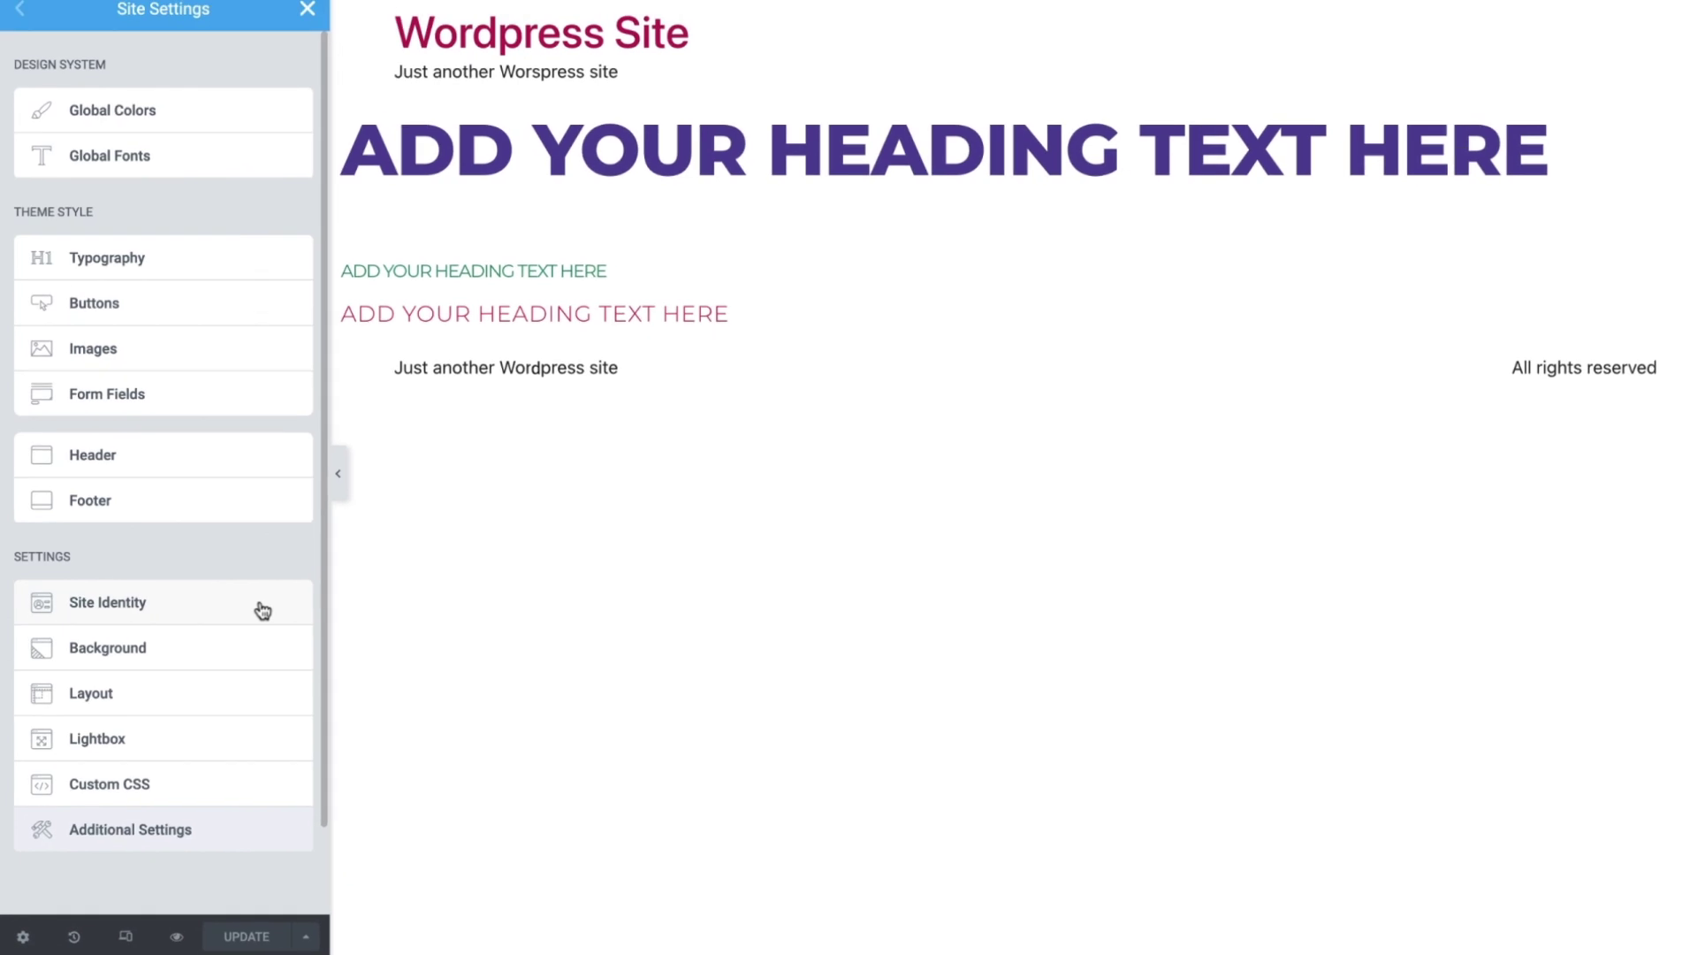
Step: Bring up the Site Identity settings, then go back to the Elementor homepage
{"action": "left_click", "coordinate": [261, 608]}
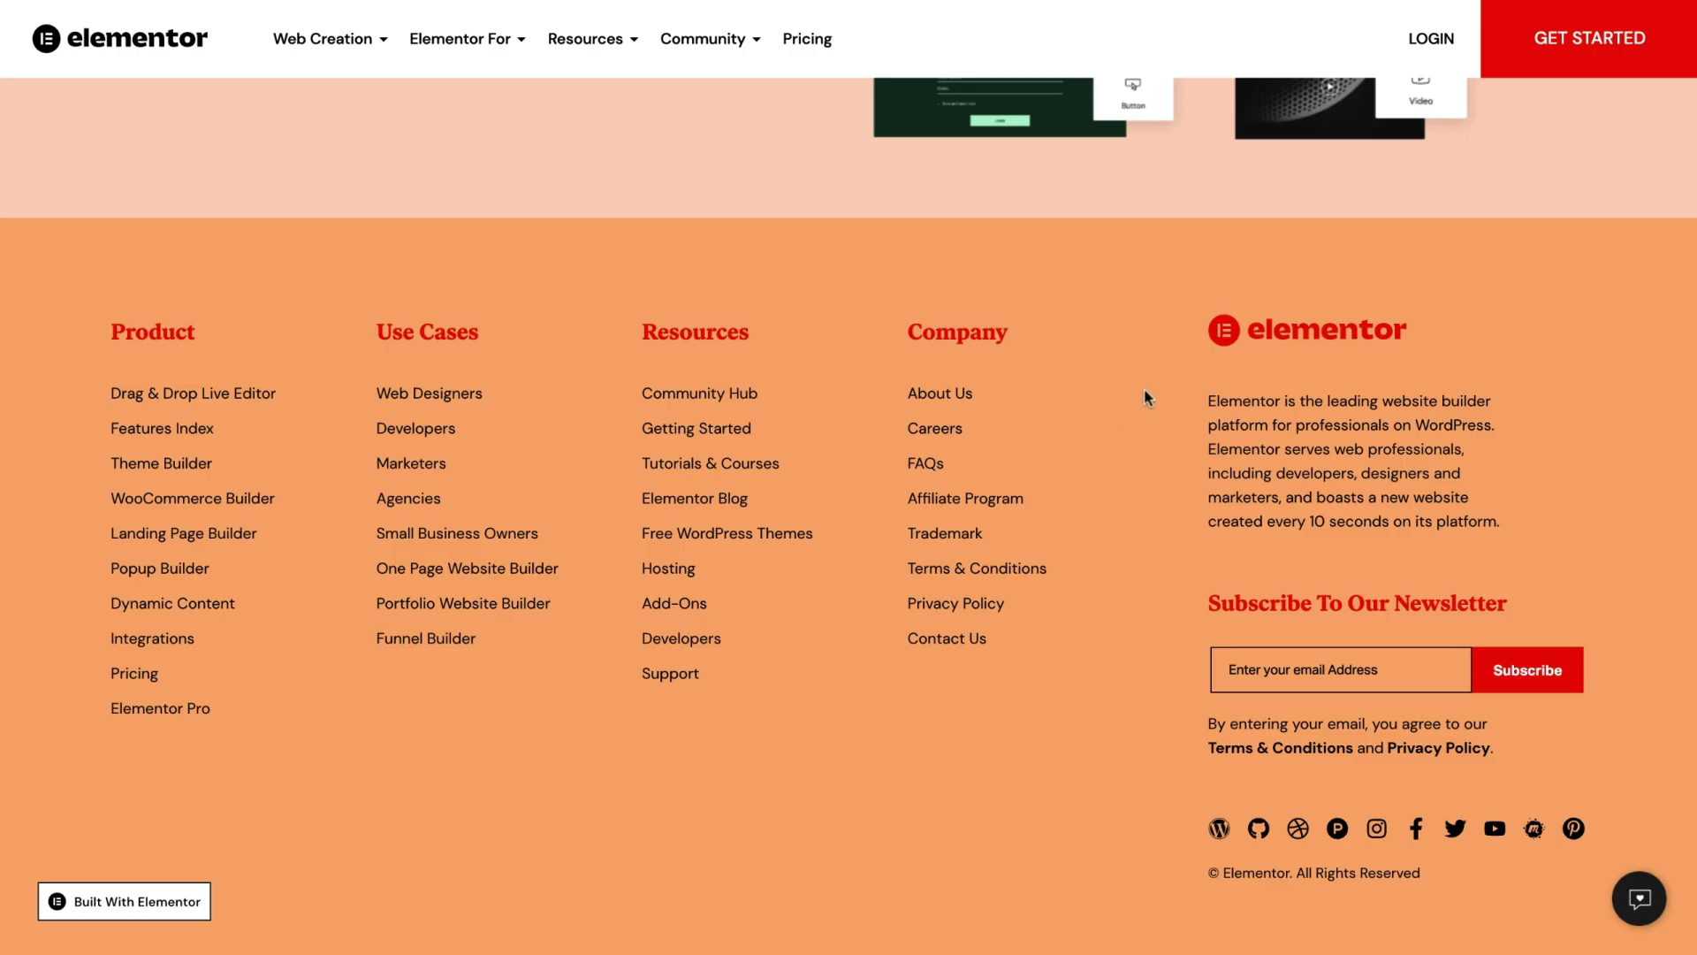
{"action": "left_click", "coordinate": [1269, 350]}
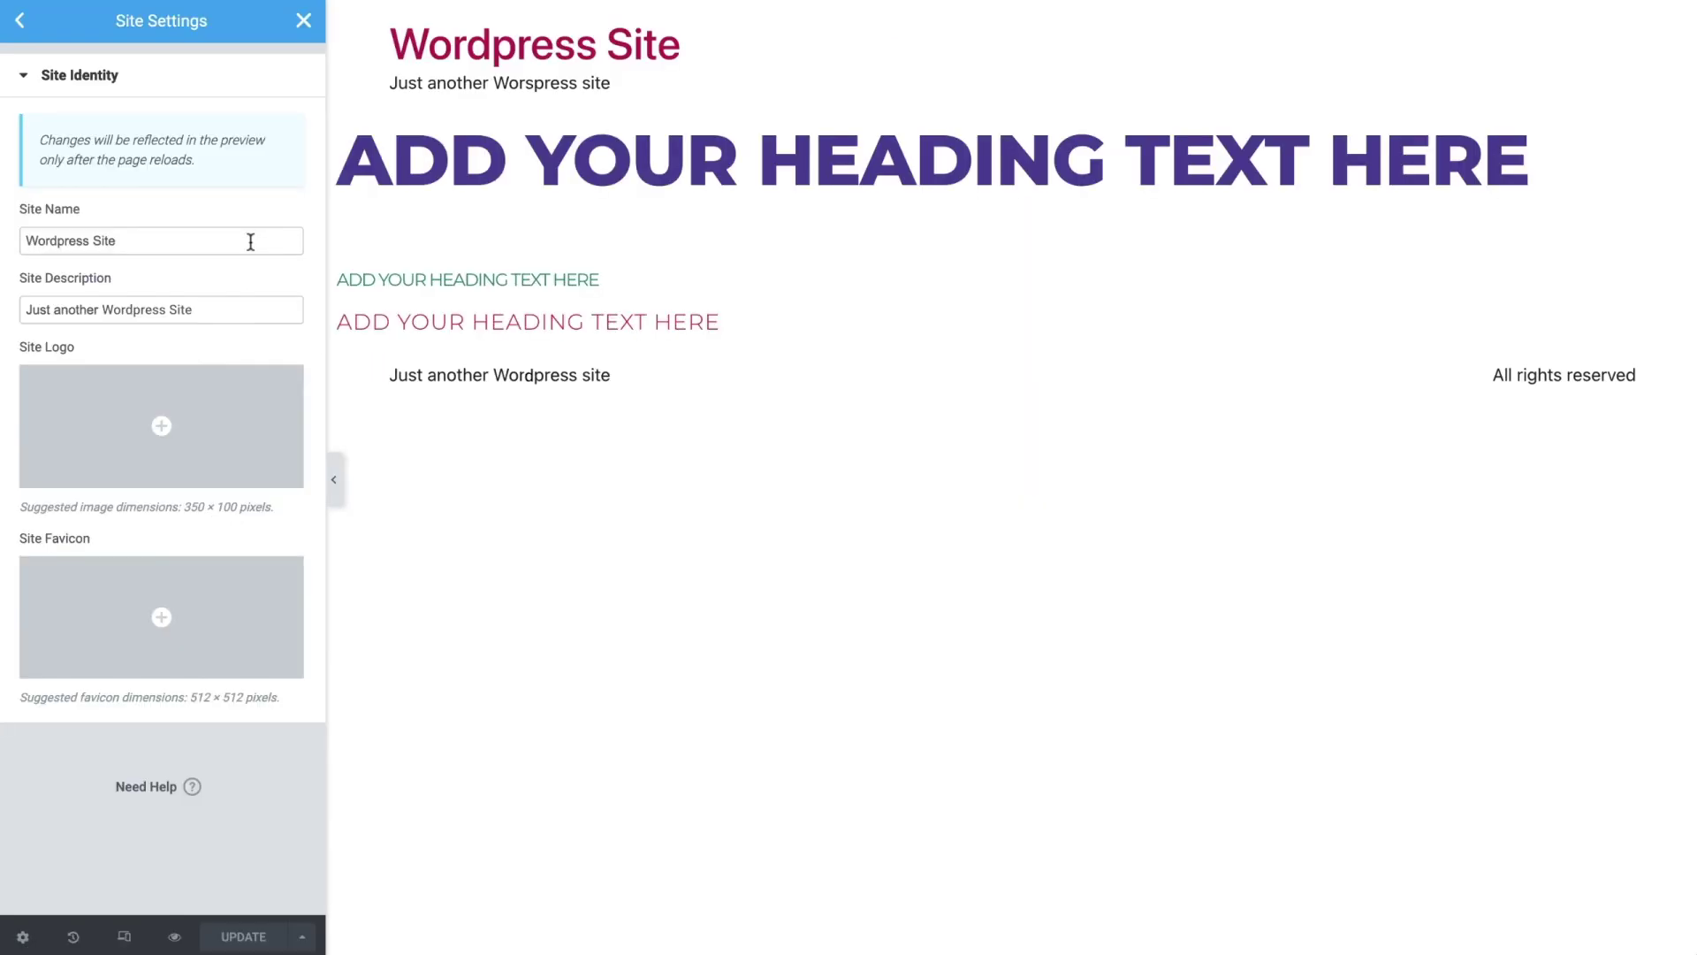
Step: Replace the site name with 'Simaya' and the site description with 'Fresh Vegan Restaurant'
{"action": "triple_click", "coordinate": [251, 241]}
{"action": "type", "text": "Simaya"}
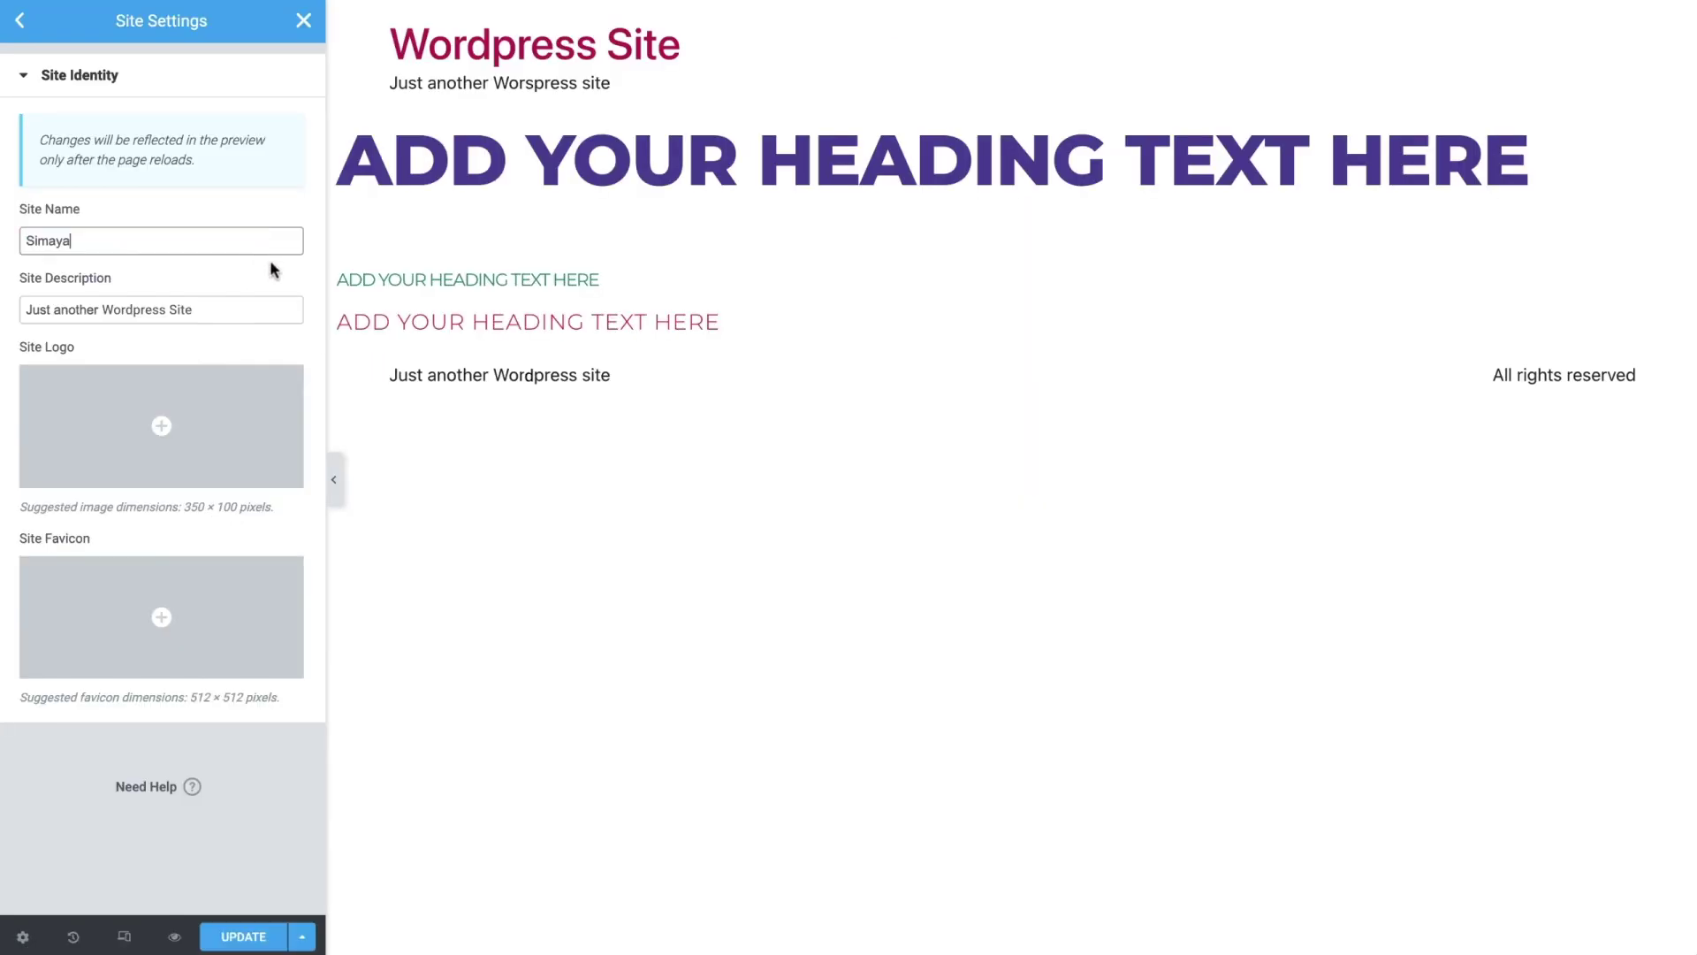
{"action": "triple_click", "coordinate": [267, 305]}
{"action": "type", "text": "Fresh Vegan Restaurant"}
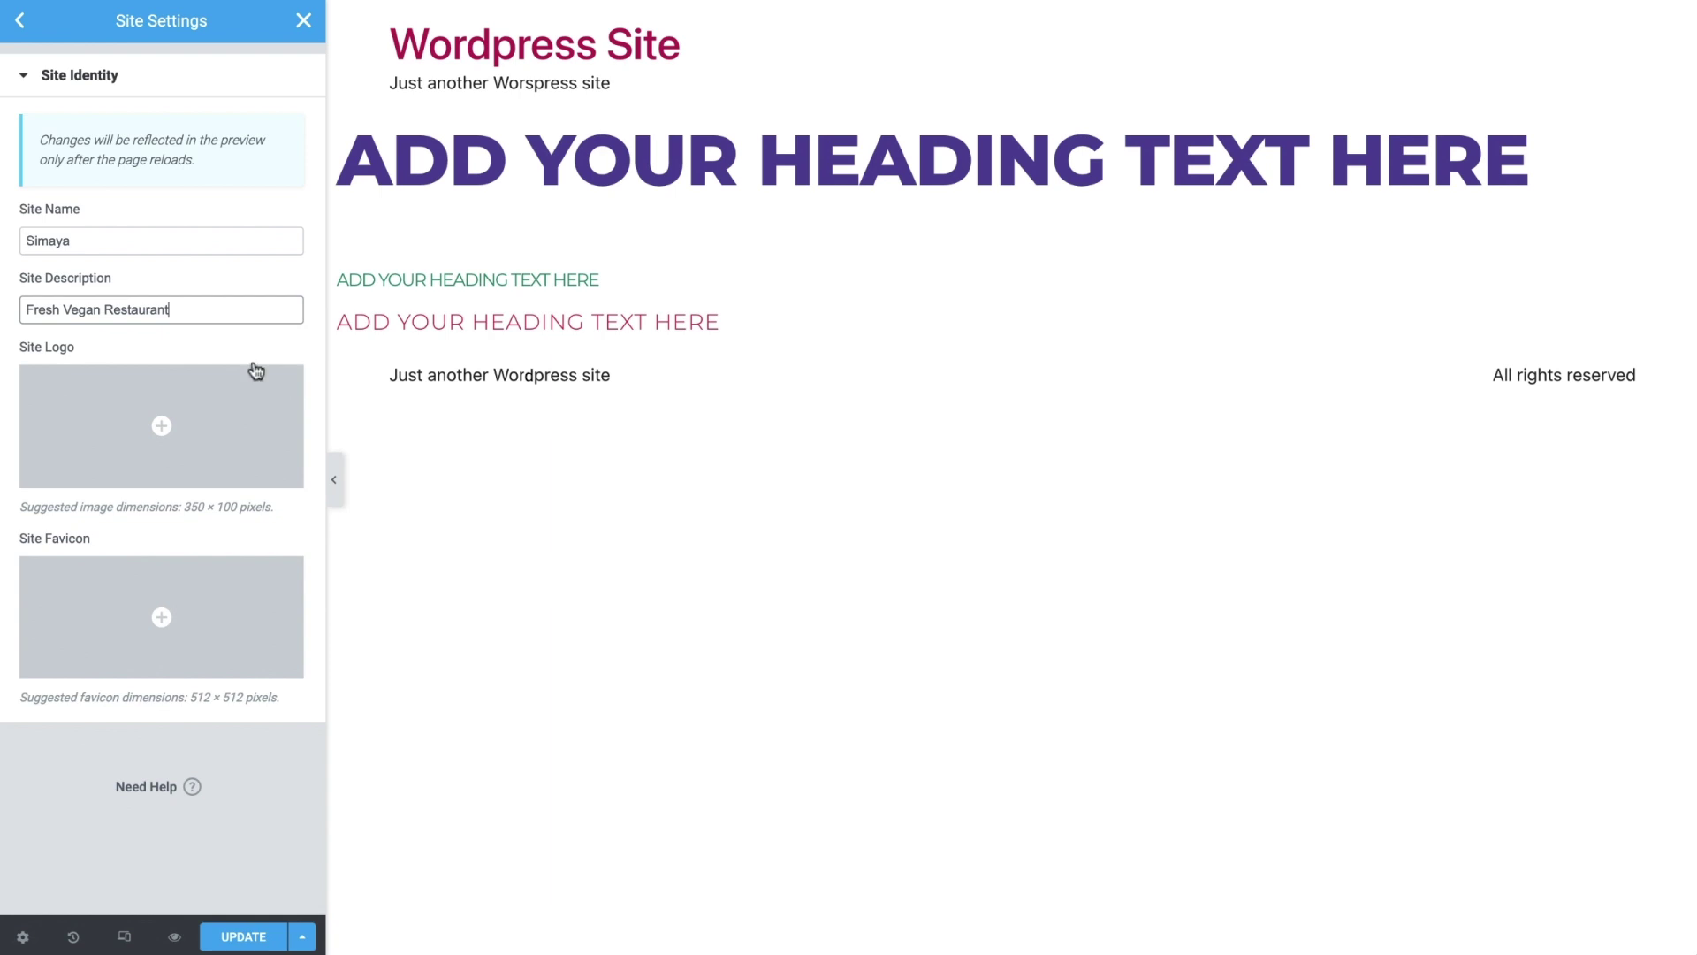
Step: Upload simaya-logo.png, describe it as 'Simaya Logo', and insert it as the site logo
{"action": "mouse_move", "coordinate": [236, 406]}
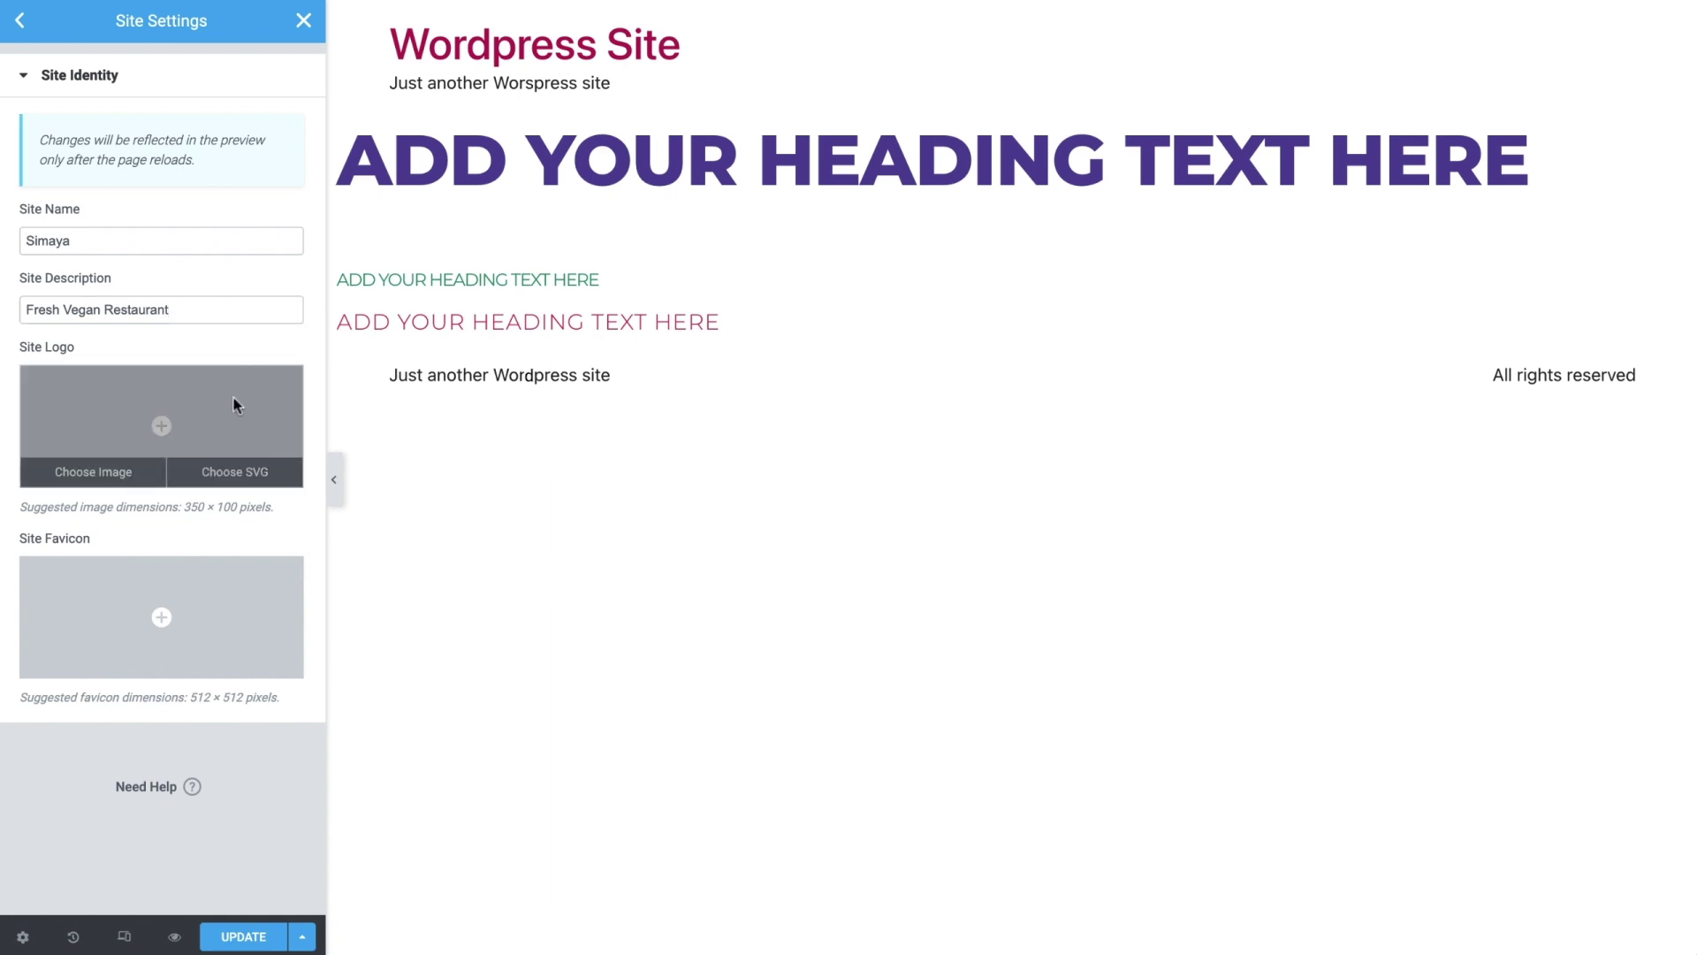
{"action": "left_click", "coordinate": [236, 406]}
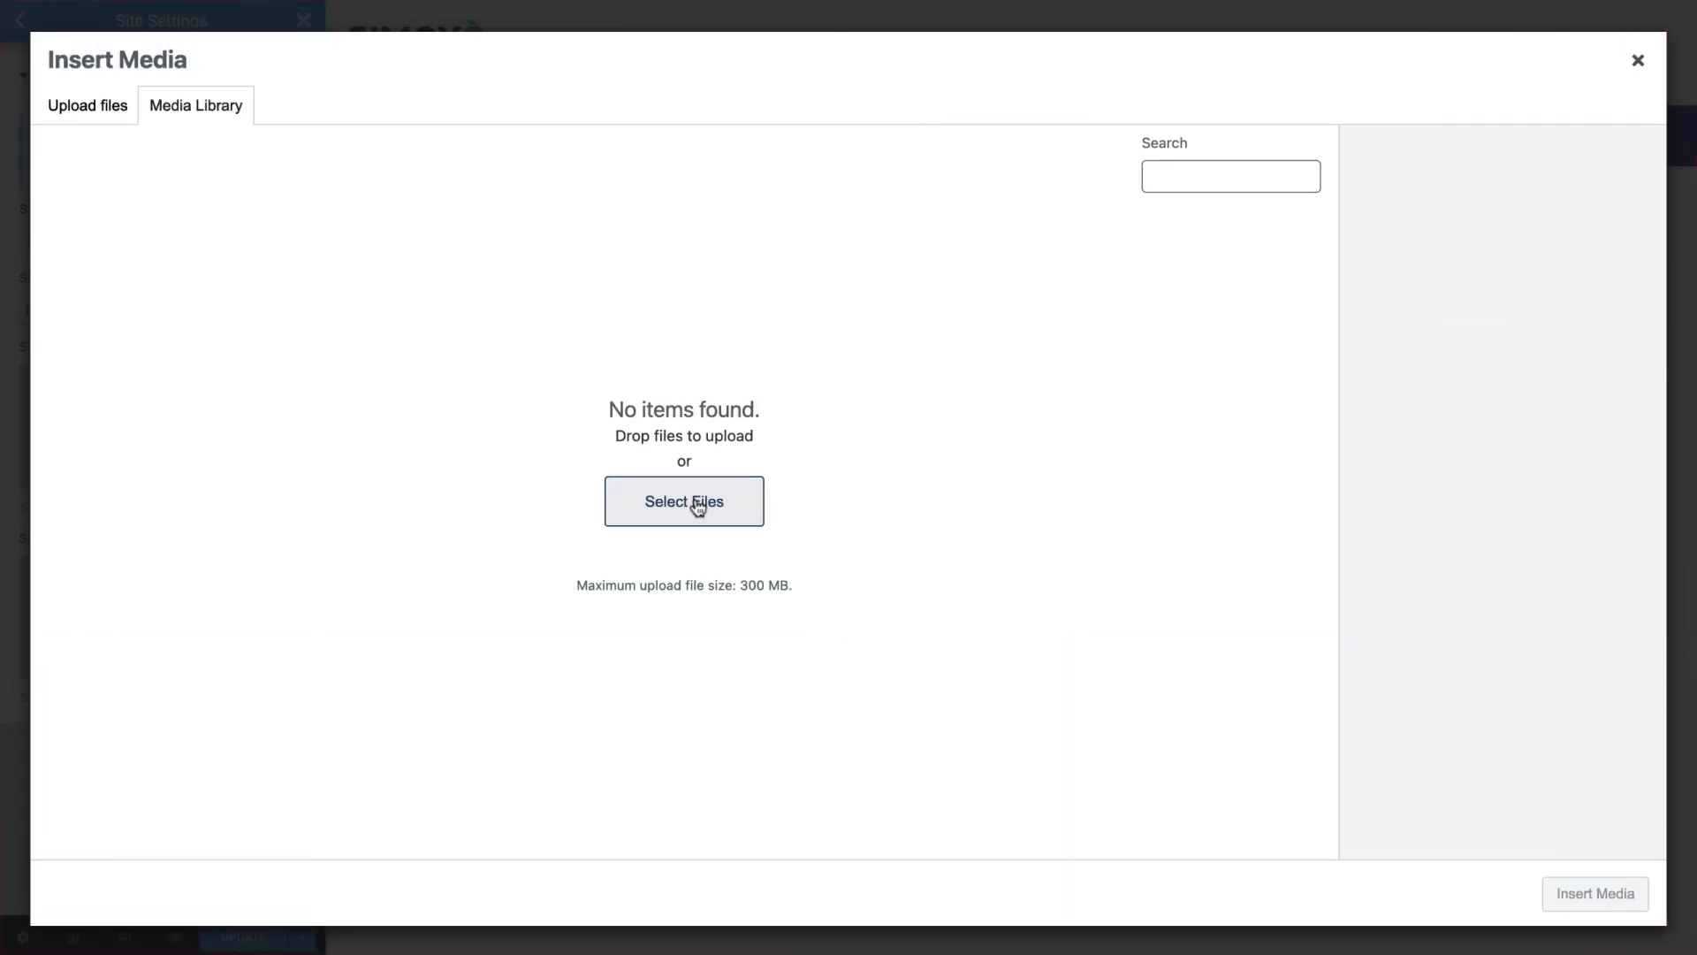
{"action": "left_click", "coordinate": [698, 502]}
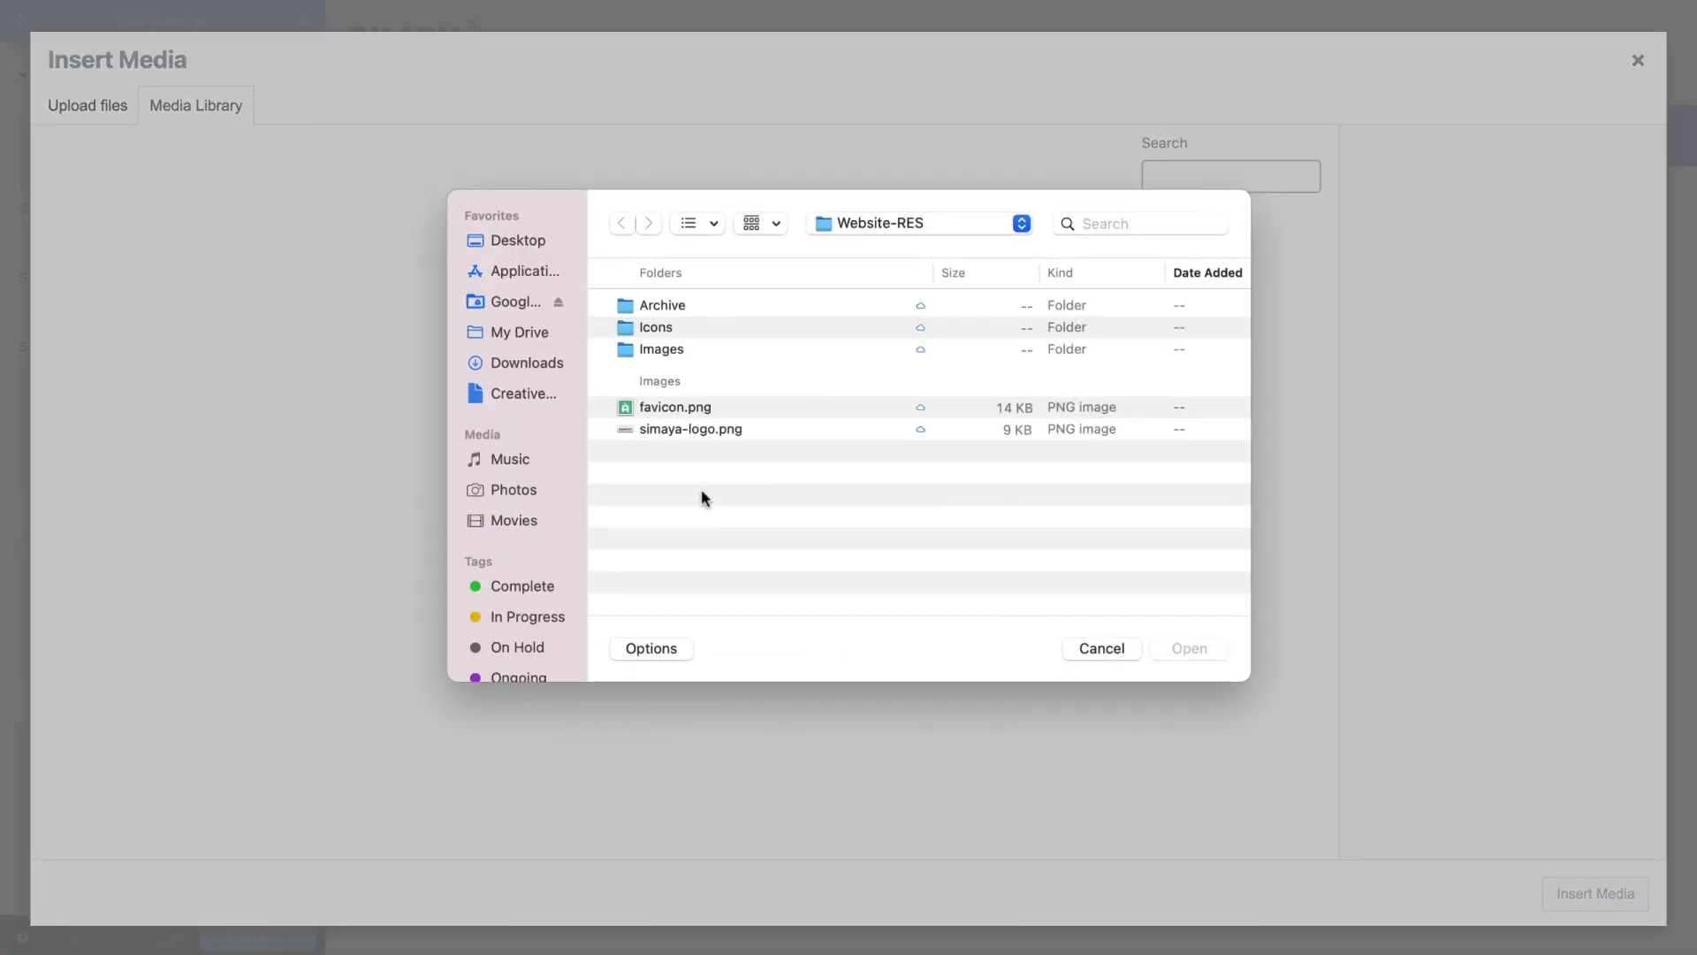
{"action": "left_click", "coordinate": [787, 430]}
{"action": "left_click", "coordinate": [1171, 646]}
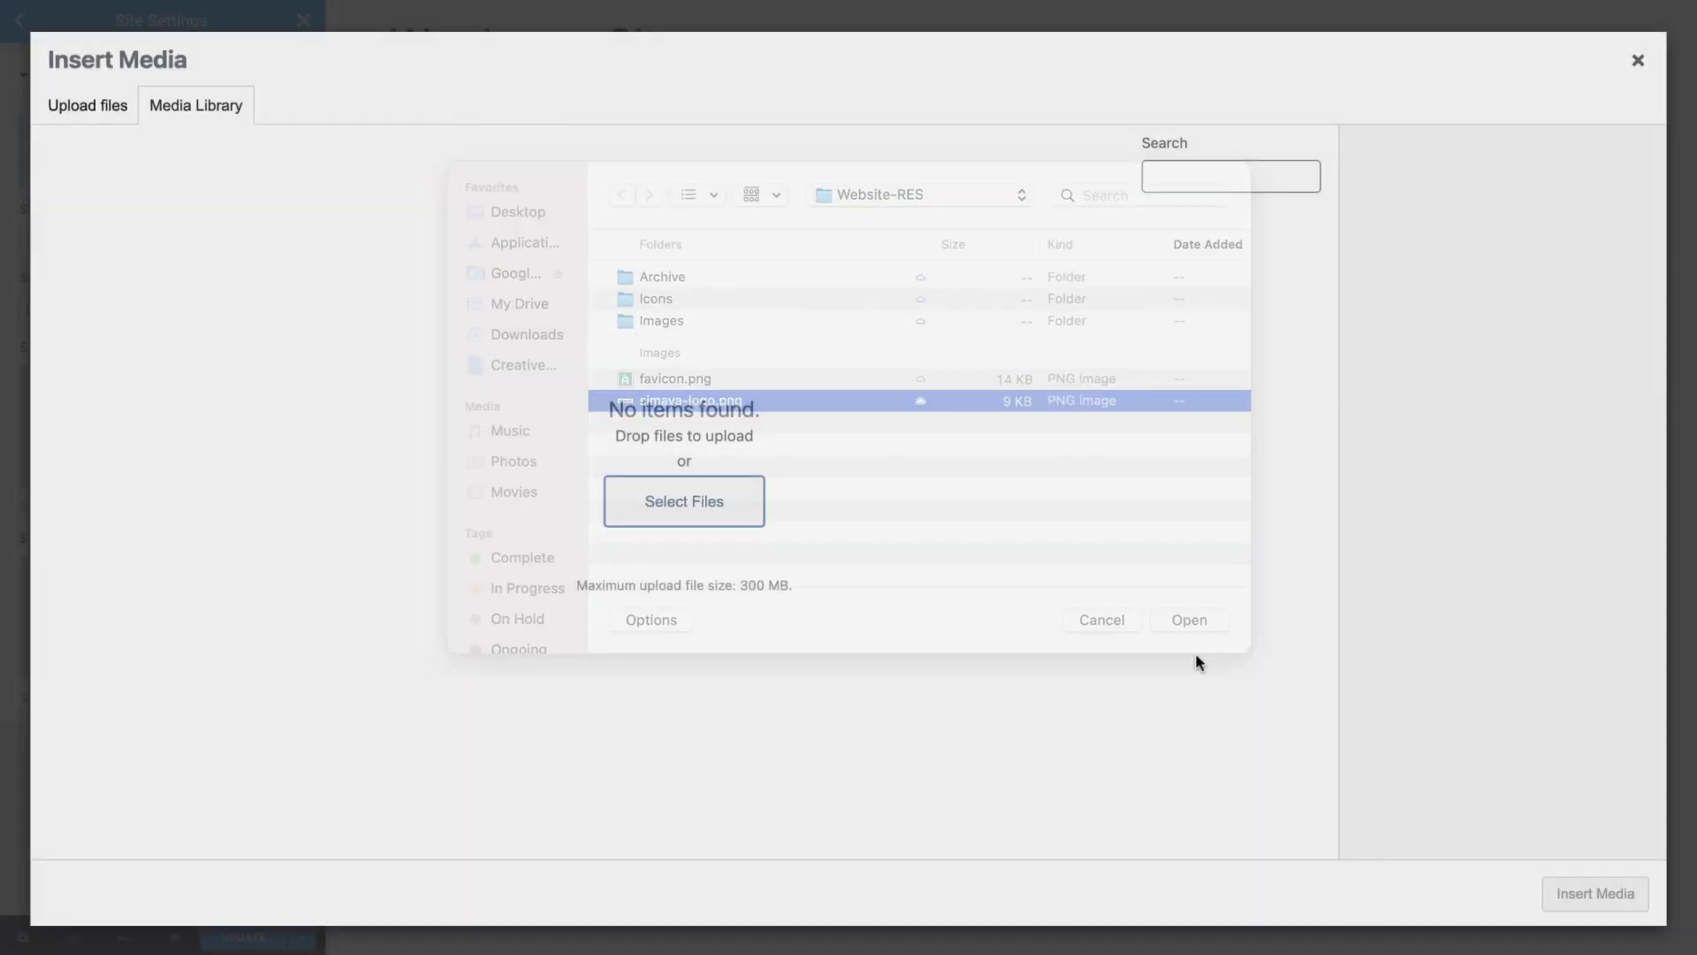
{"action": "left_click", "coordinate": [1475, 598]}
{"action": "type", "text": "Simaya Logo"}
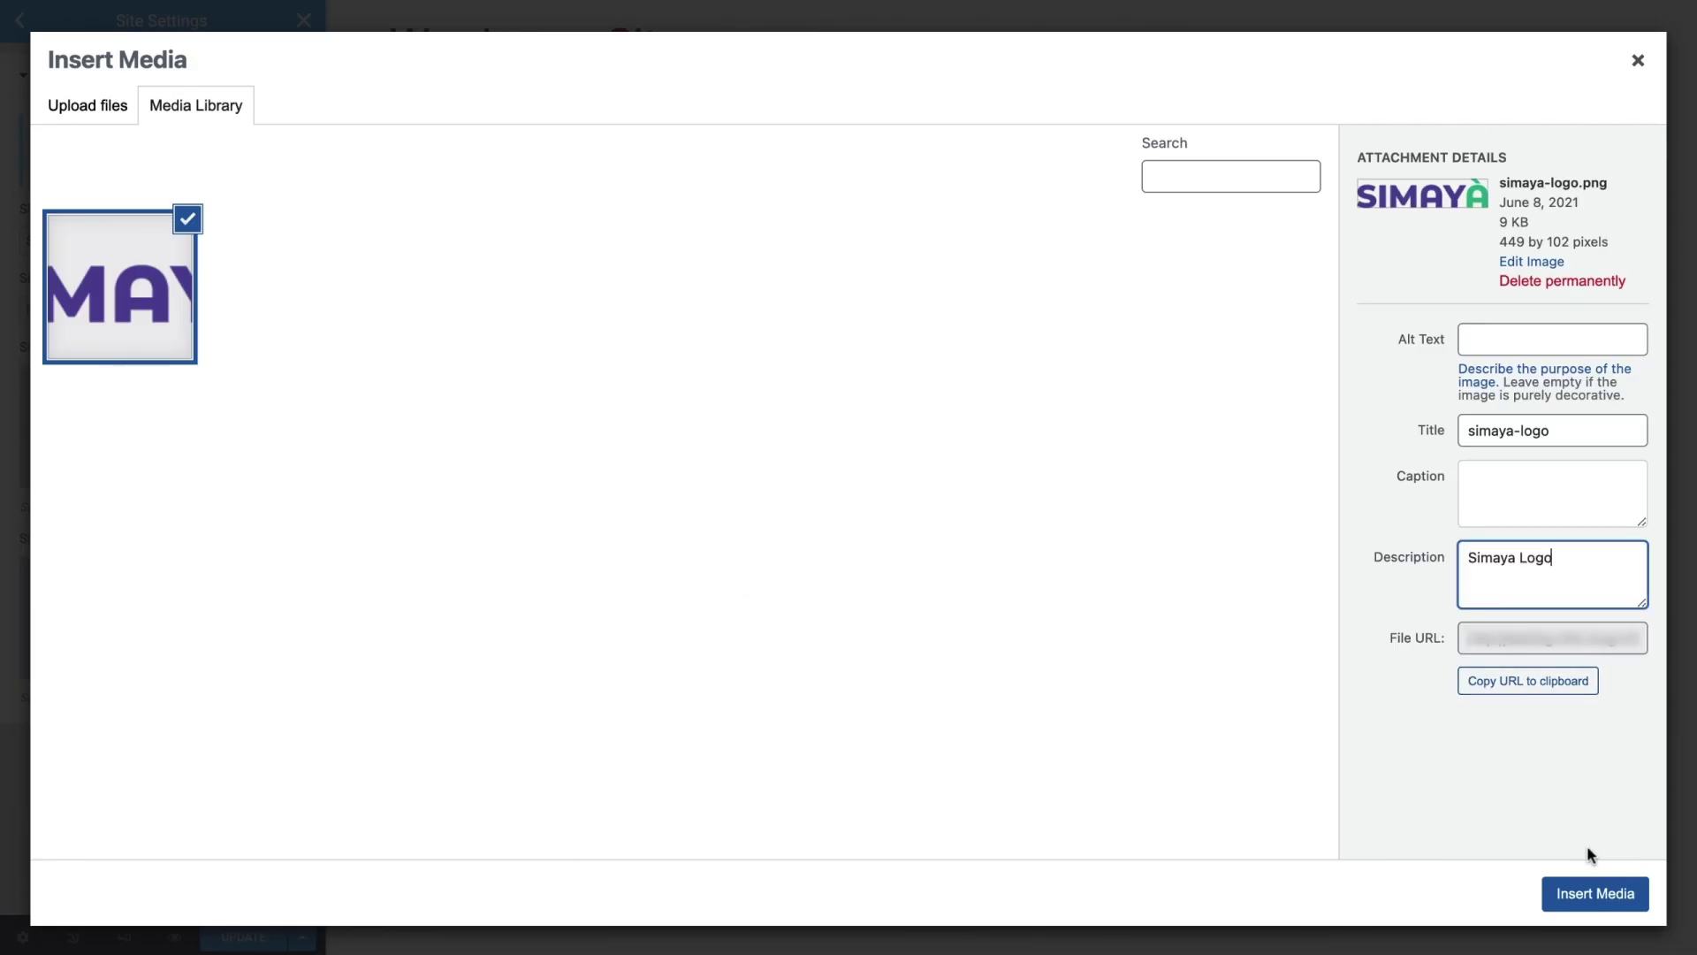
{"action": "left_click", "coordinate": [1596, 893]}
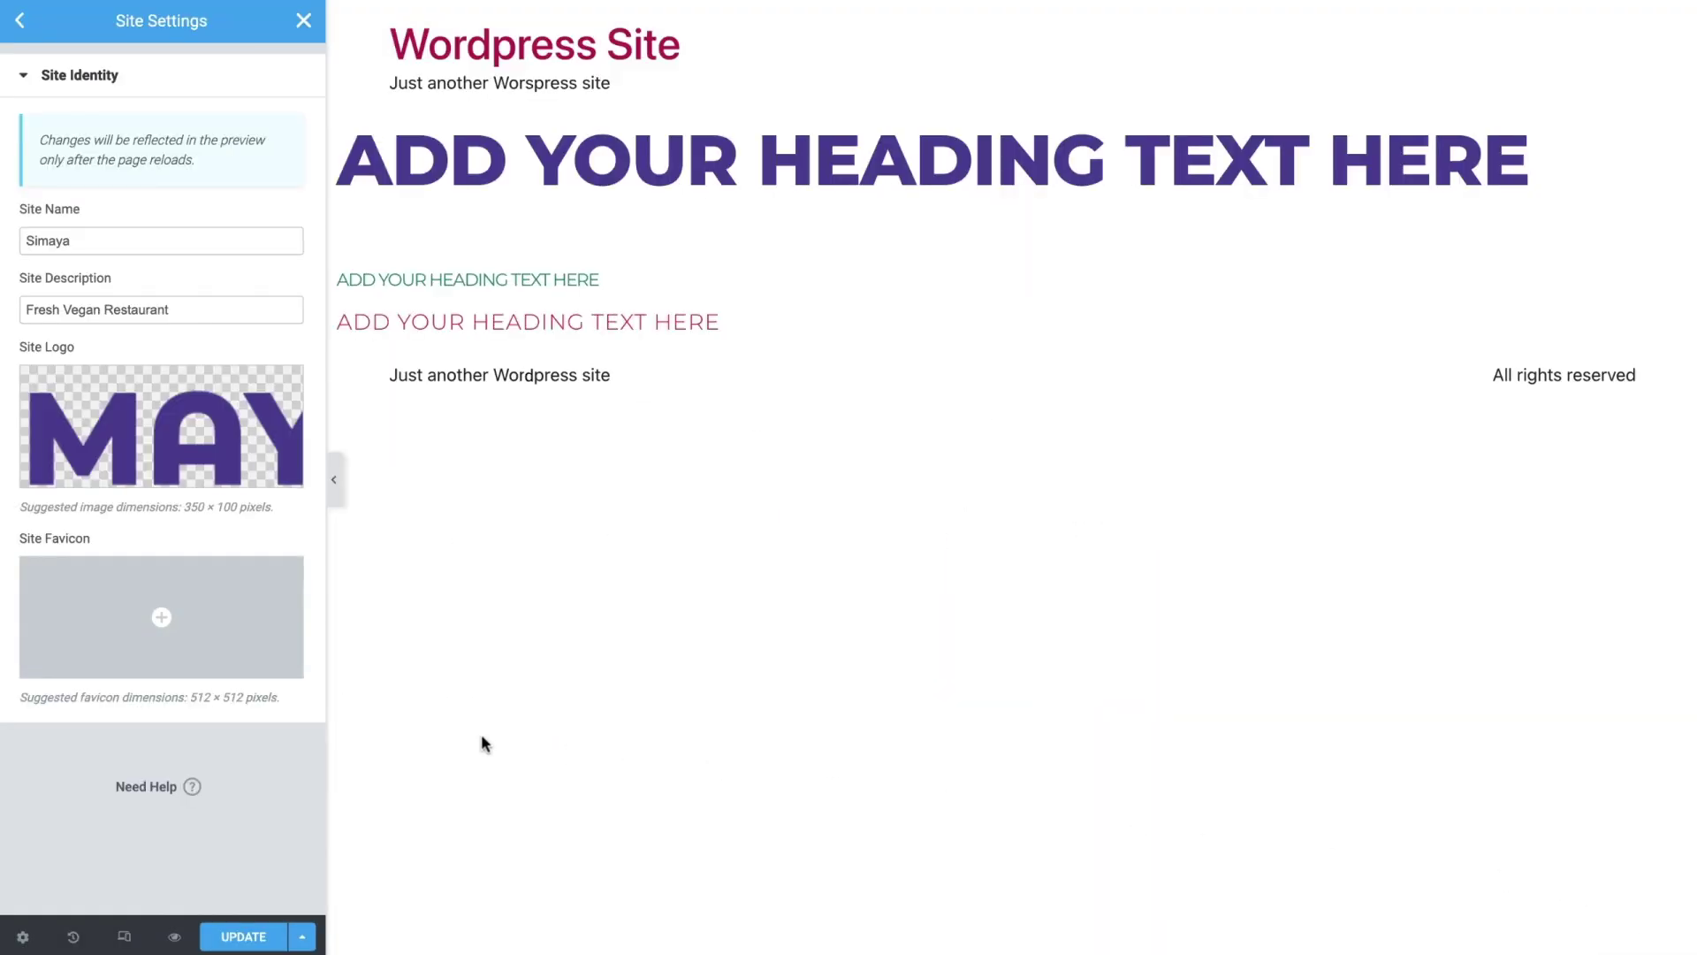
{"action": "mouse_move", "coordinate": [212, 637]}
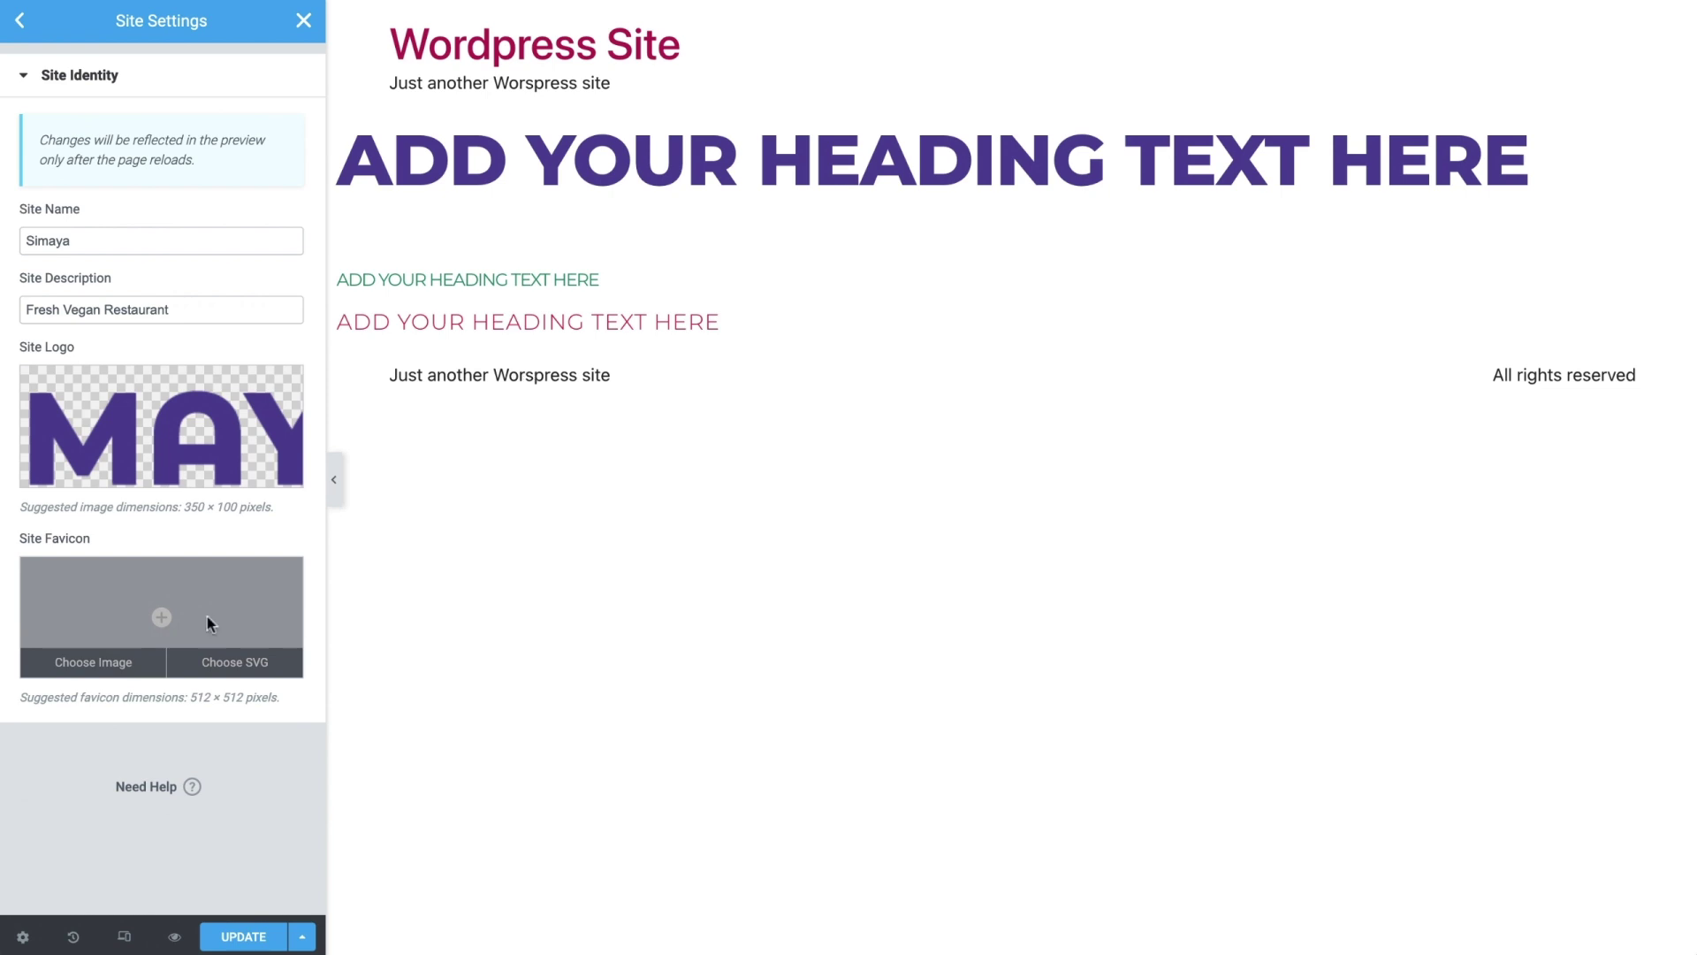
Step: Upload favicon.png, describe it as 'Simaya Site Favicon', and insert it as the site favicon
{"action": "left_click", "coordinate": [209, 624]}
{"action": "left_click", "coordinate": [105, 109]}
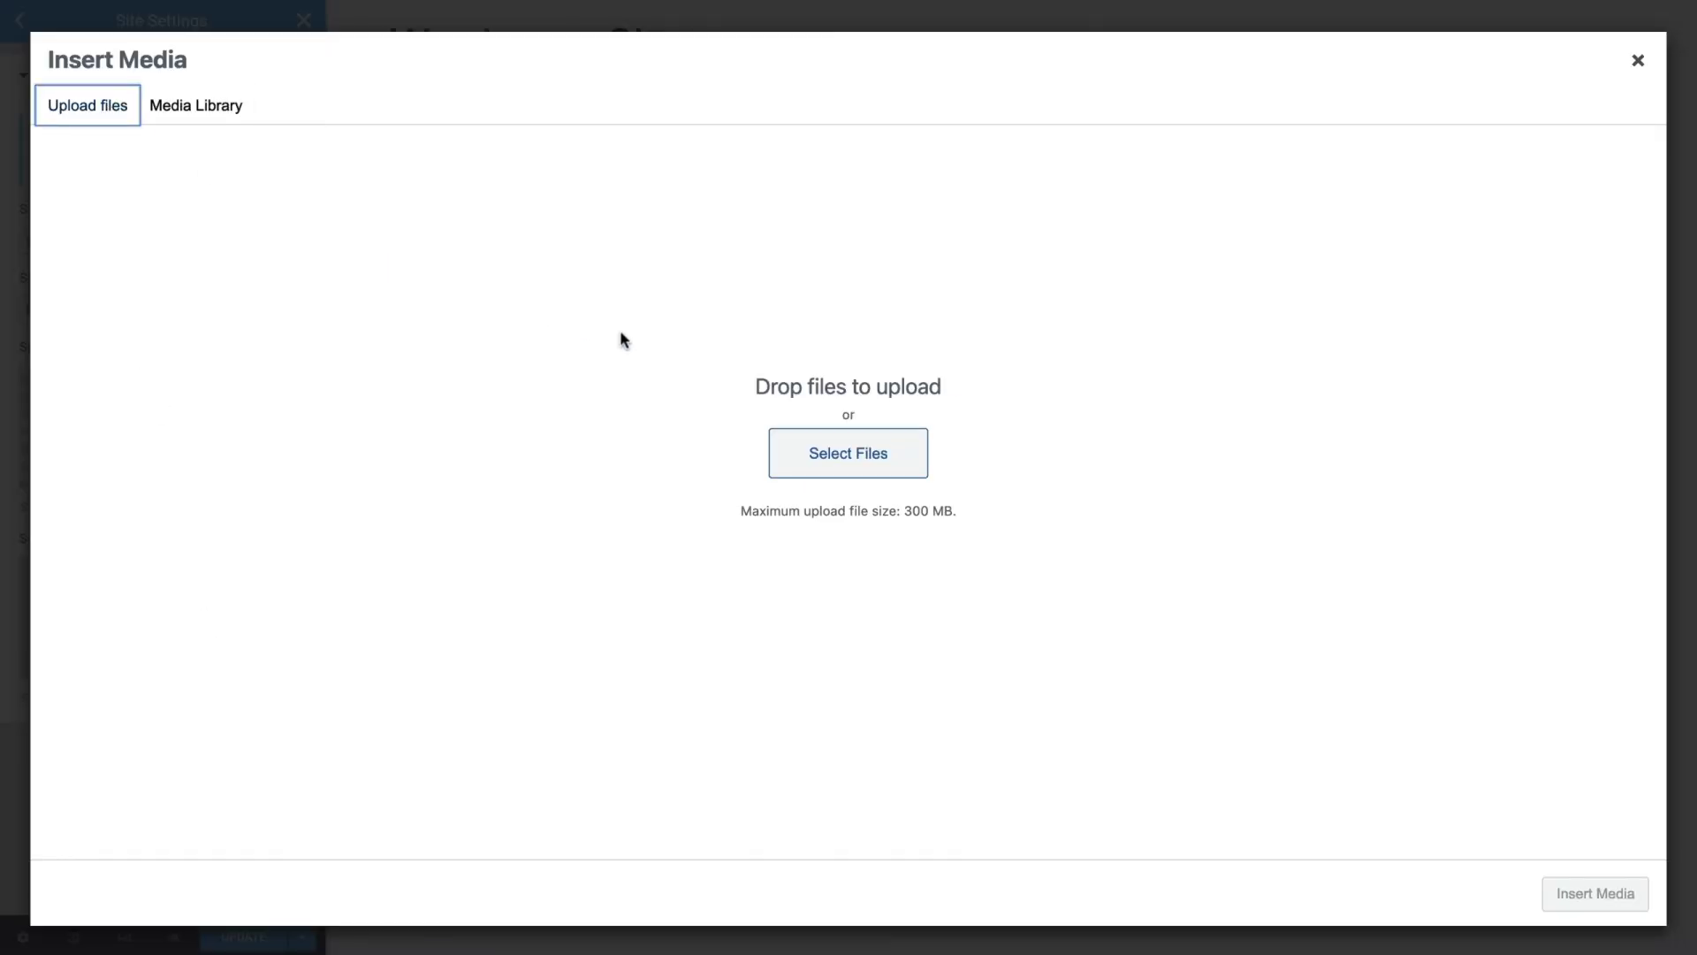
{"action": "left_click", "coordinate": [815, 455]}
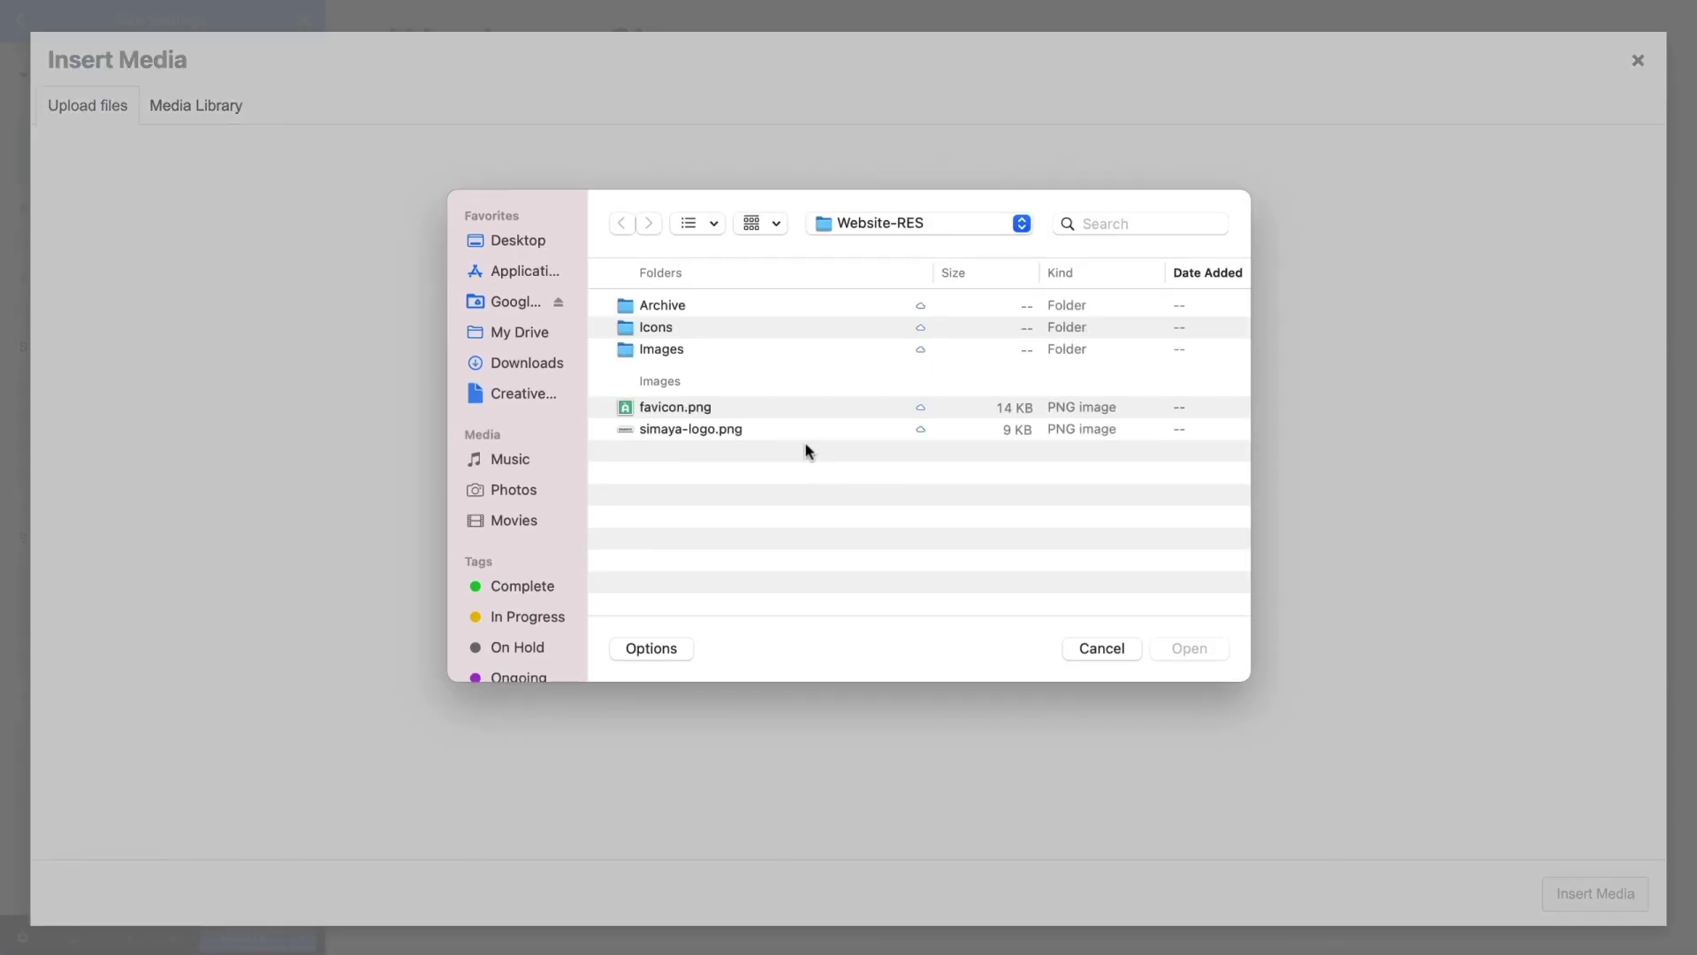
{"action": "left_click", "coordinate": [788, 409]}
{"action": "left_click", "coordinate": [1178, 650]}
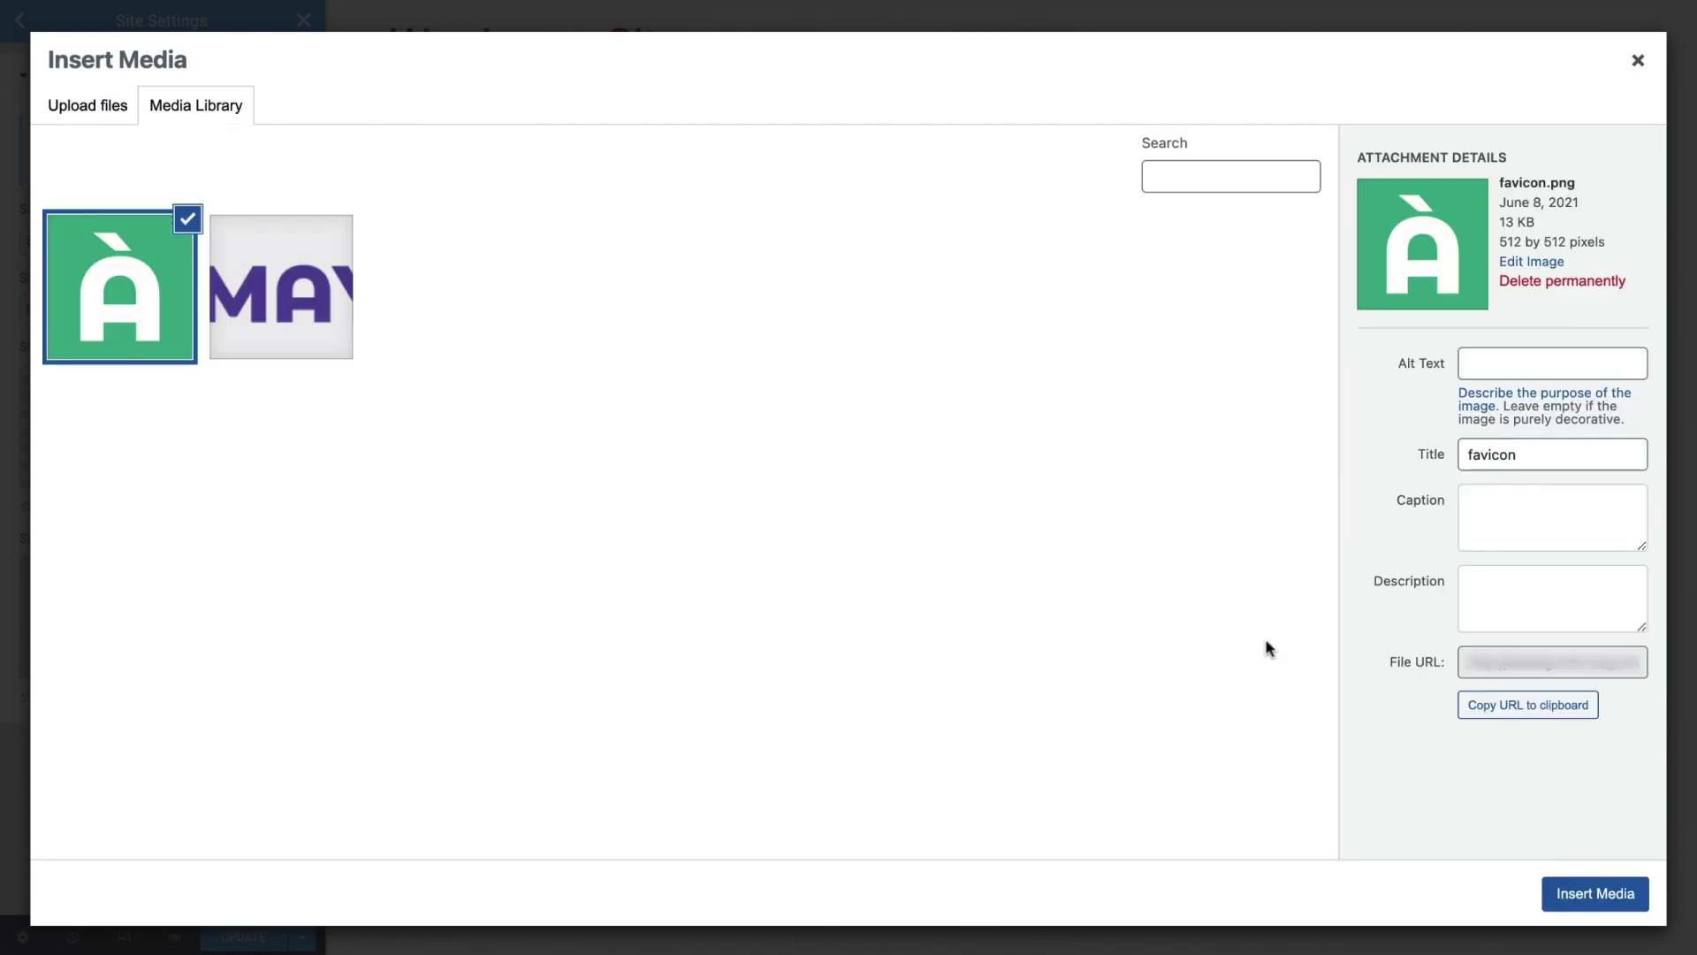
{"action": "left_click", "coordinate": [1519, 595]}
{"action": "type", "text": "Simaya Site Favicon"}
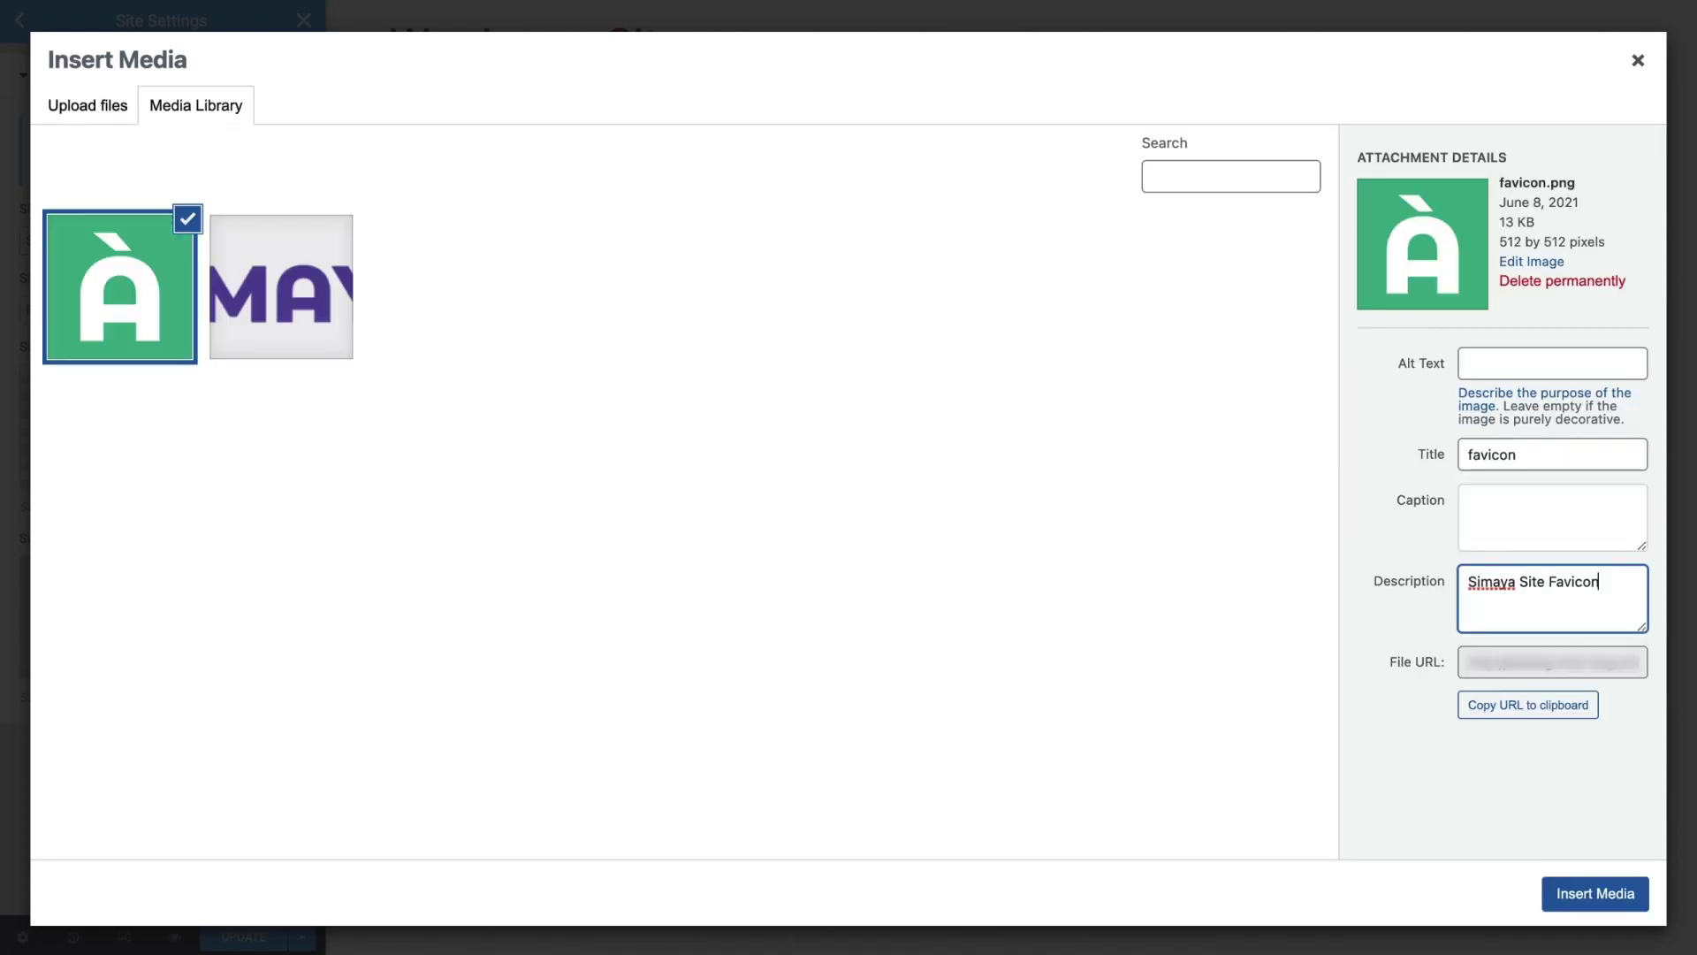
{"action": "left_click", "coordinate": [1589, 894]}
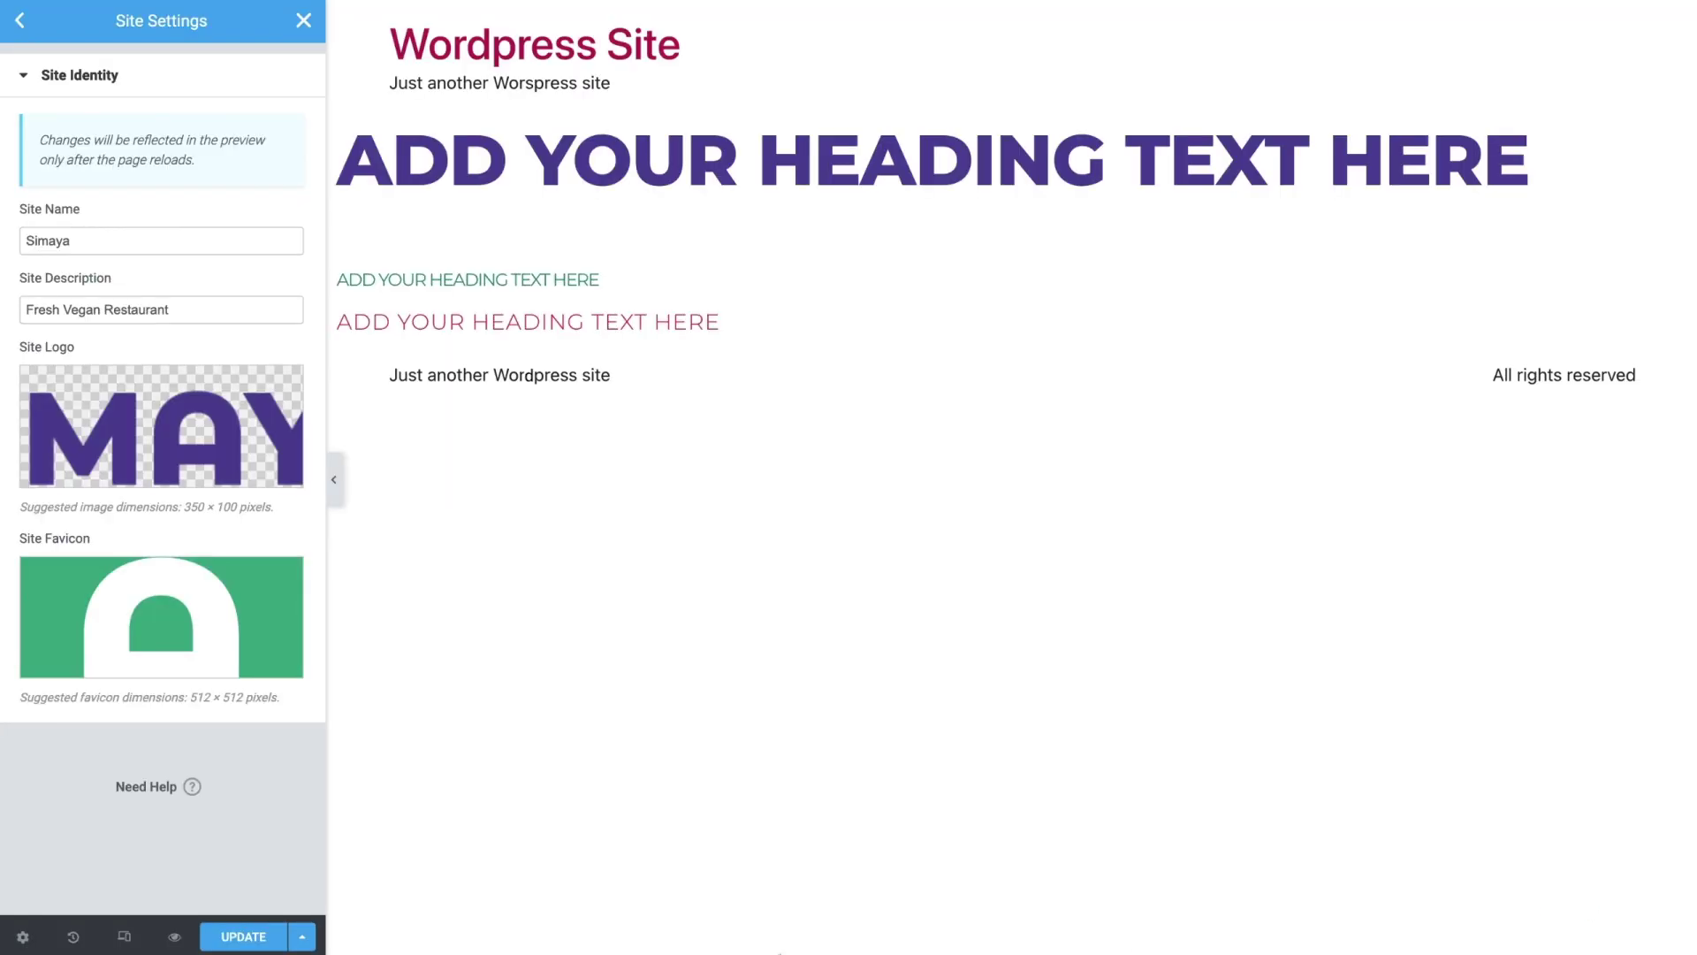
Step: Save the Site Identity changes with Update and return to the Site Settings list
{"action": "left_click", "coordinate": [239, 941]}
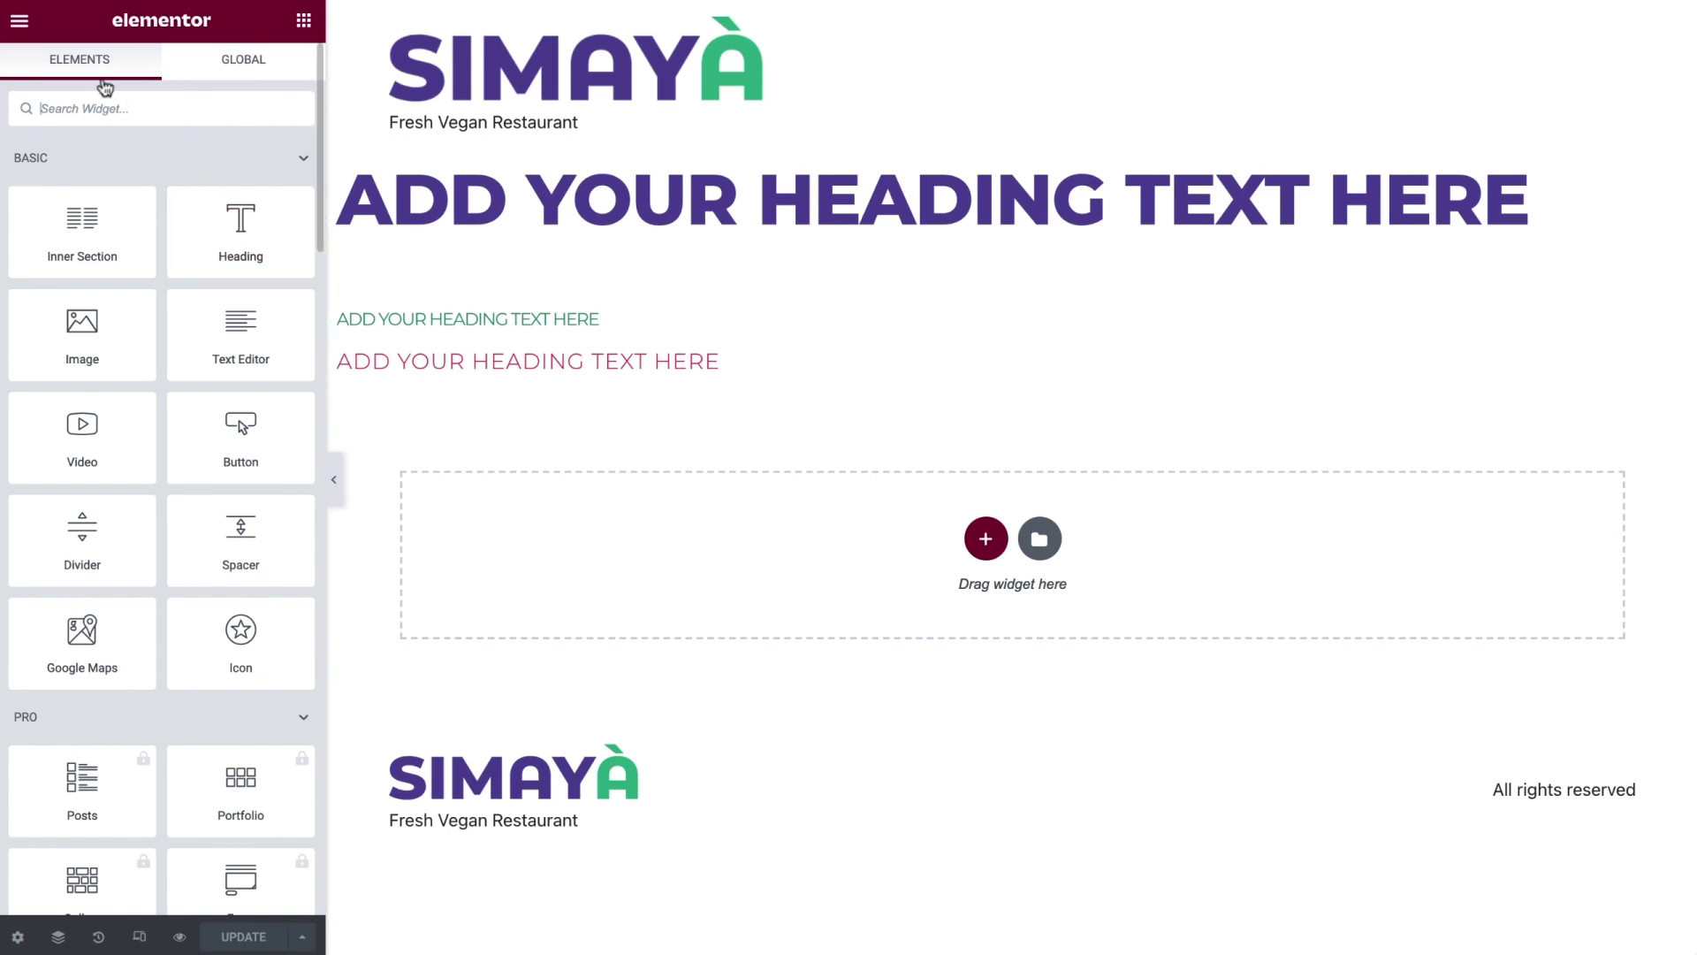
{"action": "left_click", "coordinate": [31, 33]}
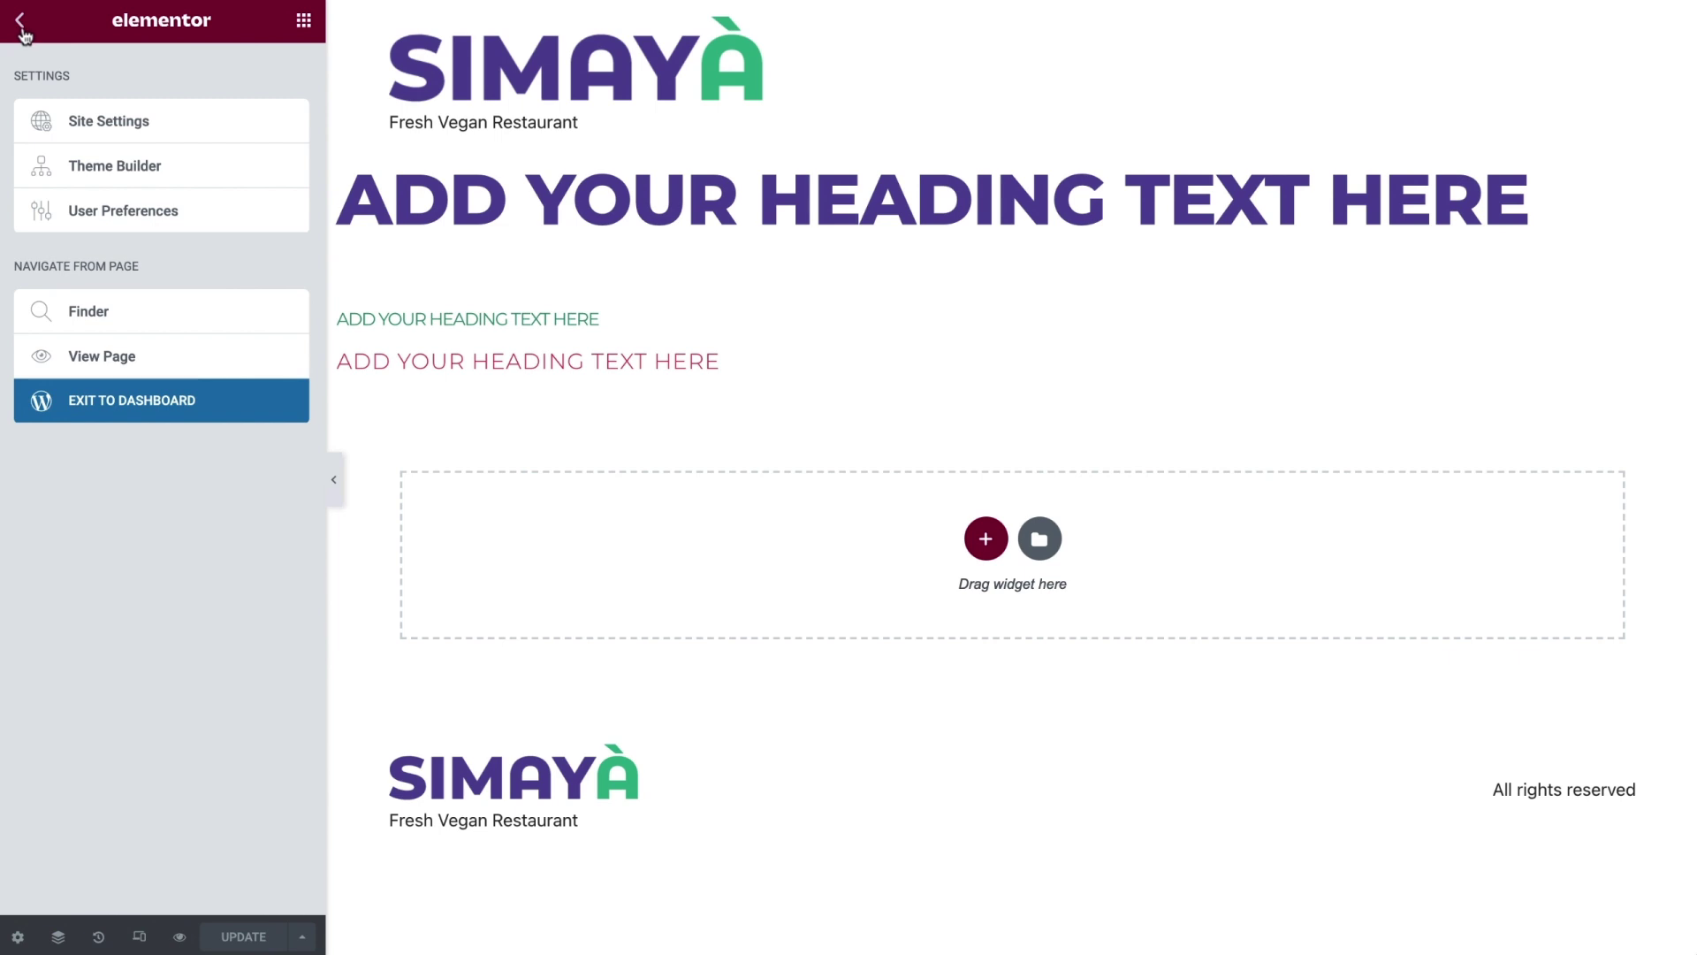
{"action": "left_click", "coordinate": [114, 126]}
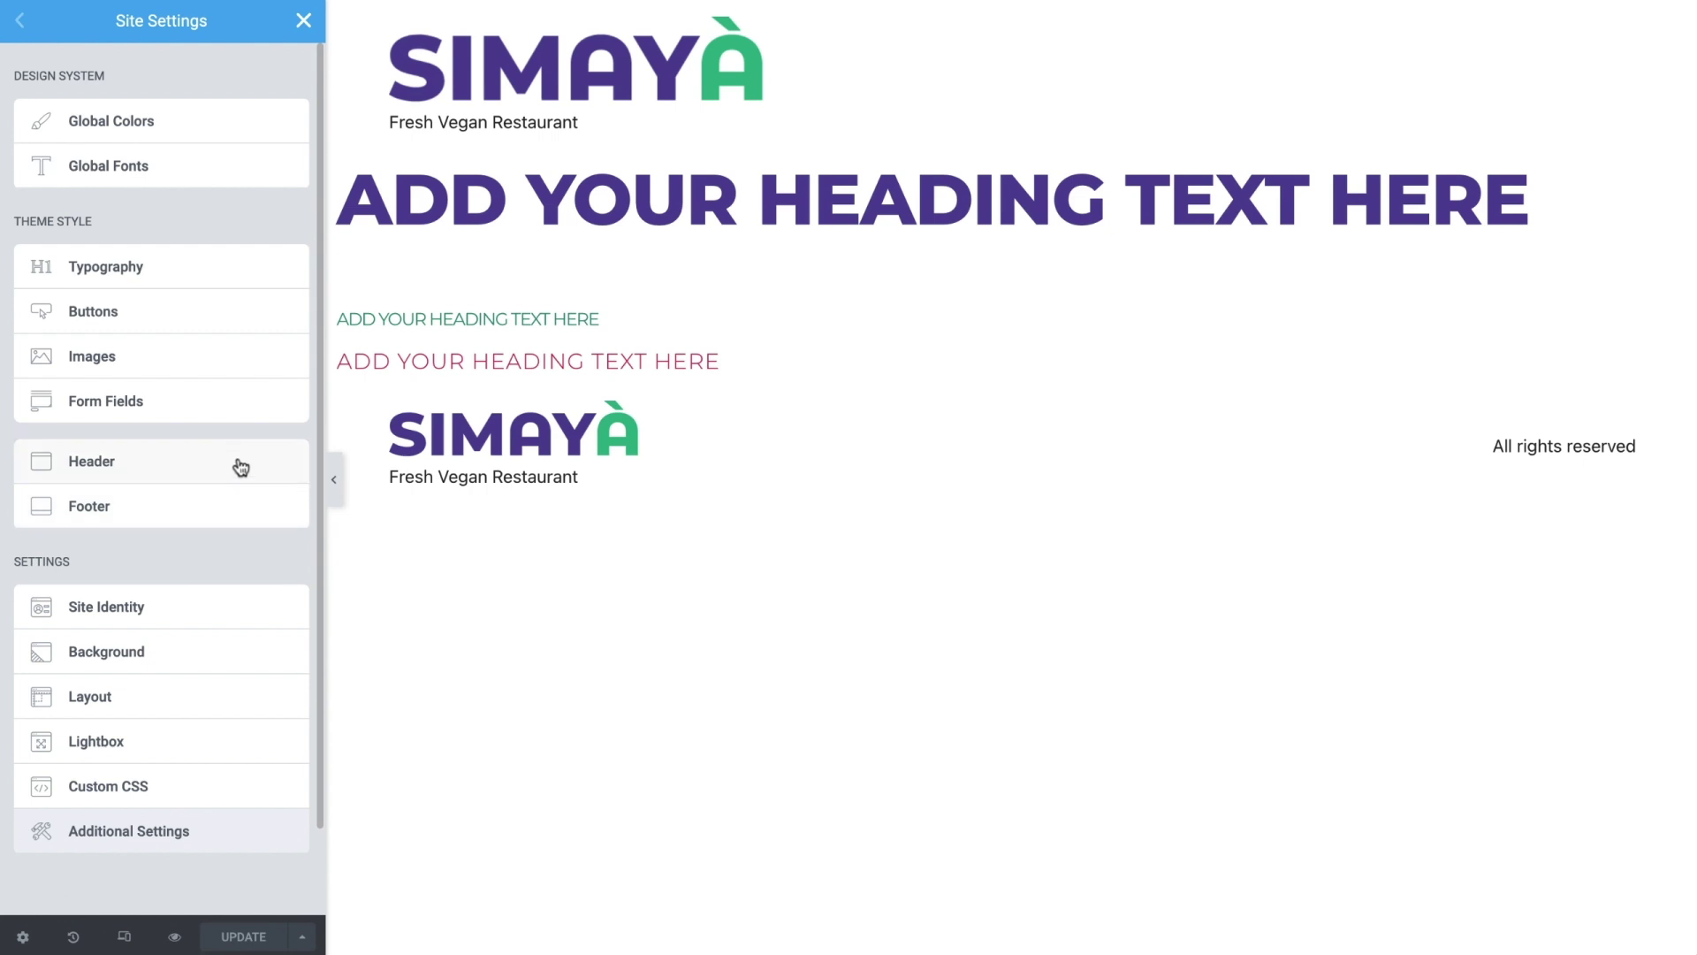
Step: In the Header settings, switch the Tagline to Hide
{"action": "left_click", "coordinate": [239, 464]}
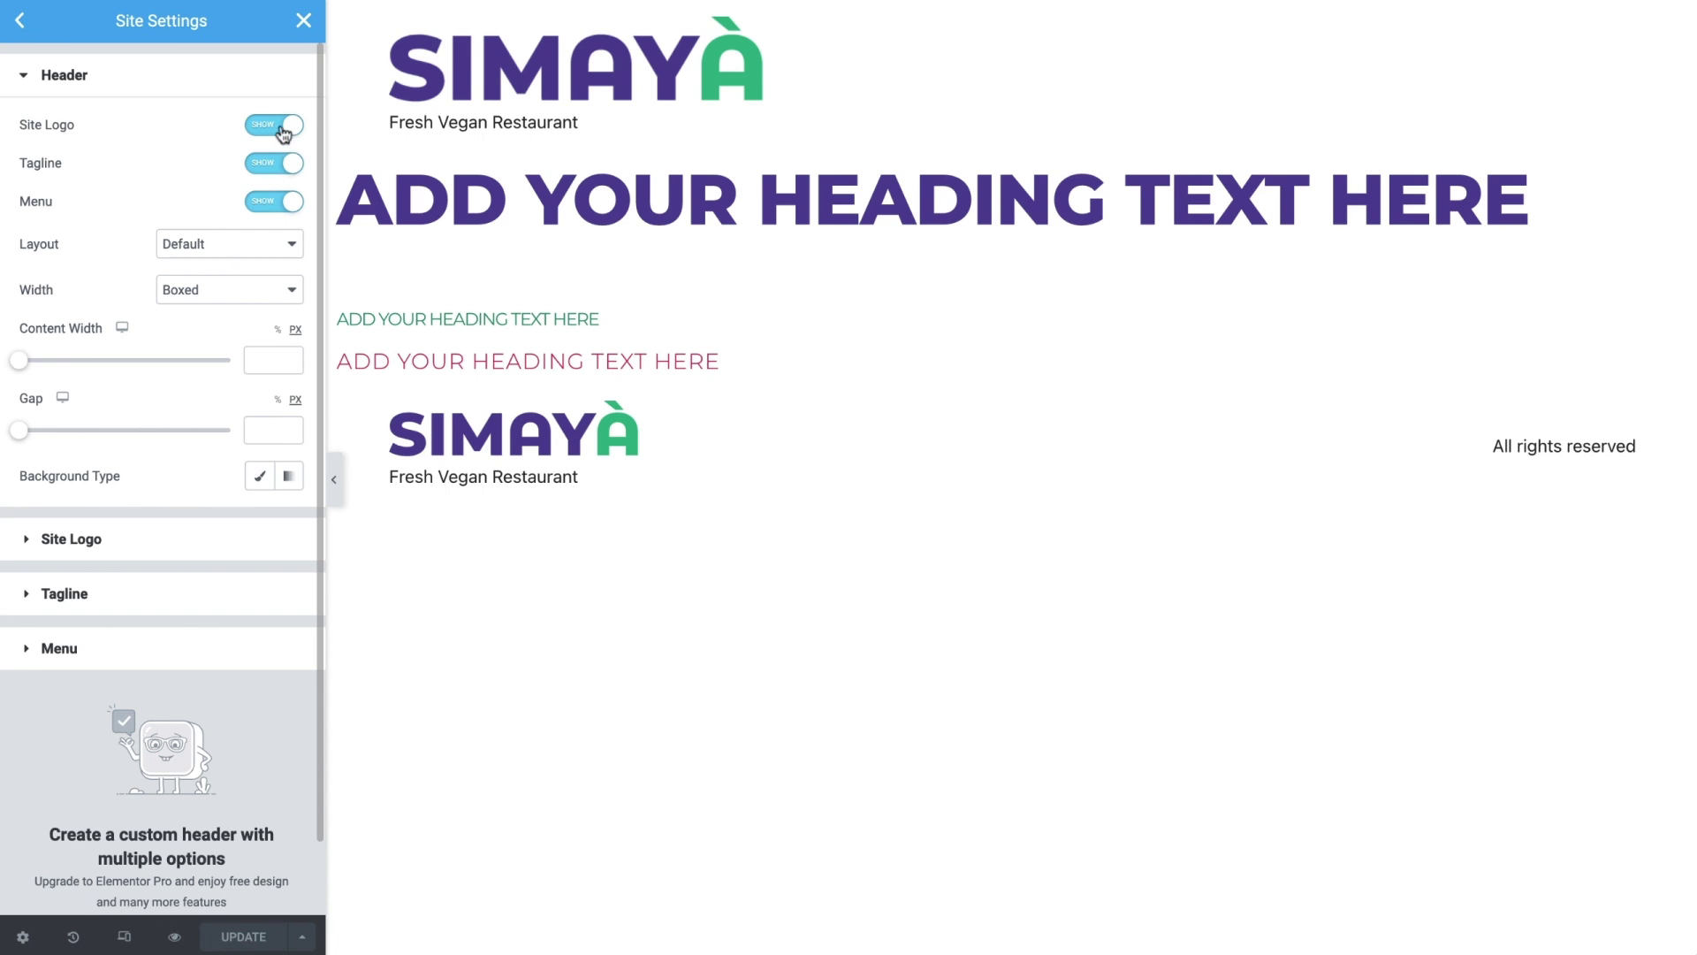
{"action": "left_click", "coordinate": [273, 172]}
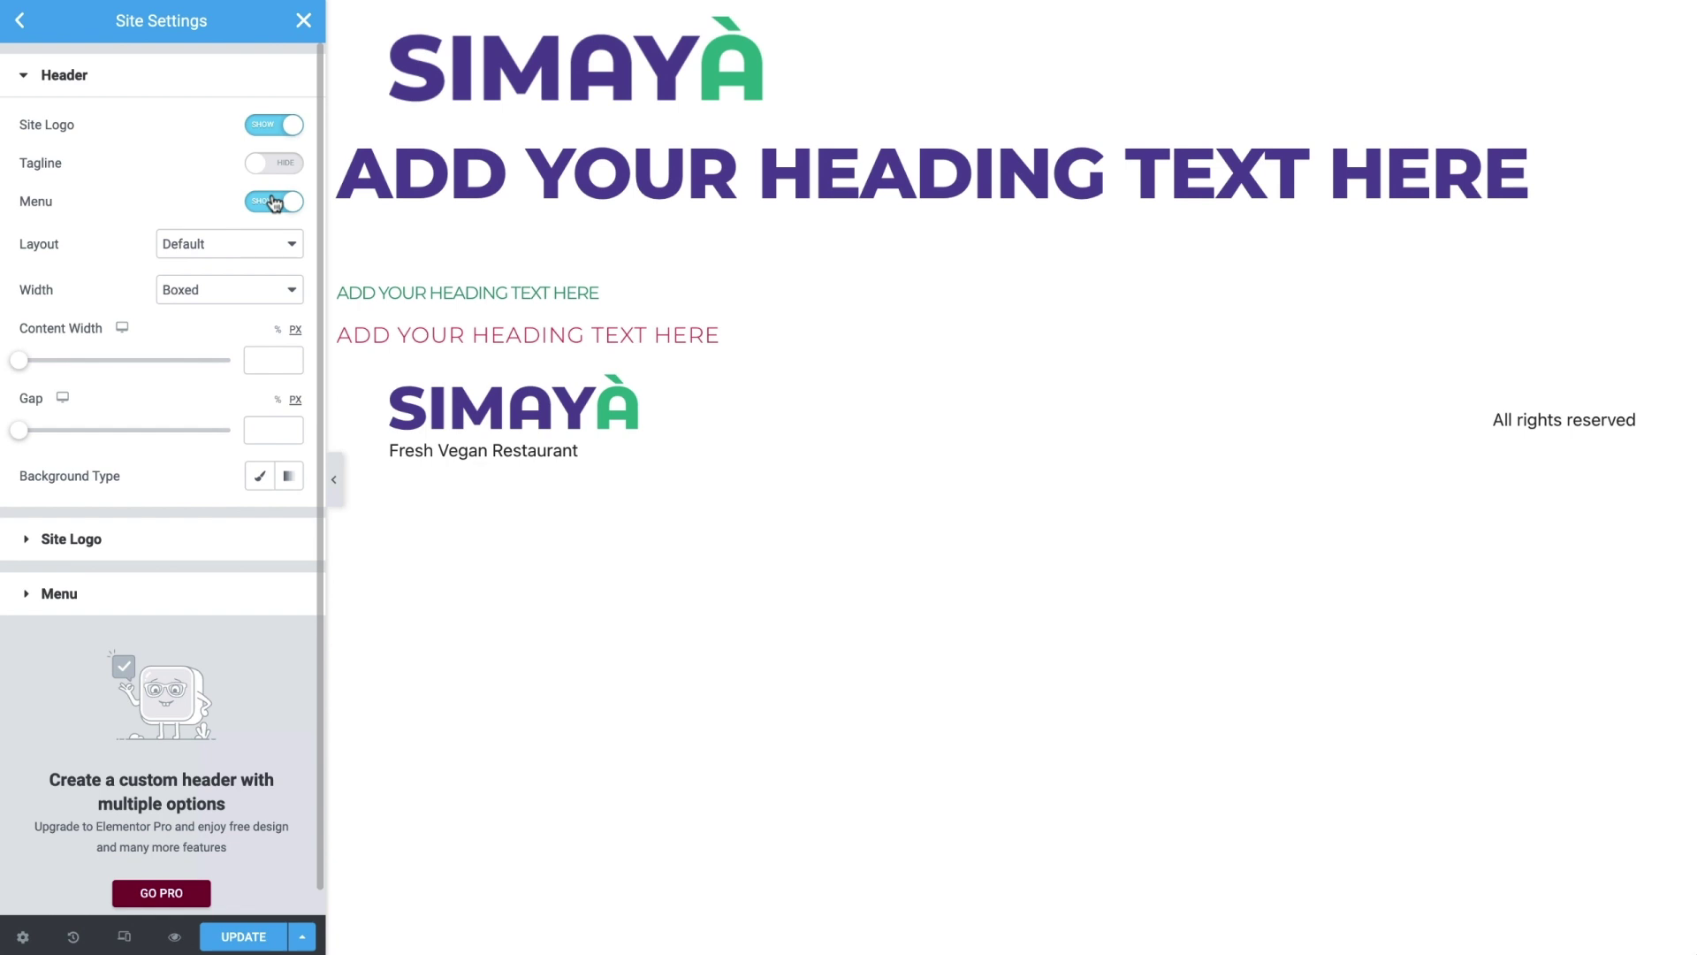
Step: Choose Main Menu as the header menu and publish with Update
{"action": "left_click", "coordinate": [241, 594]}
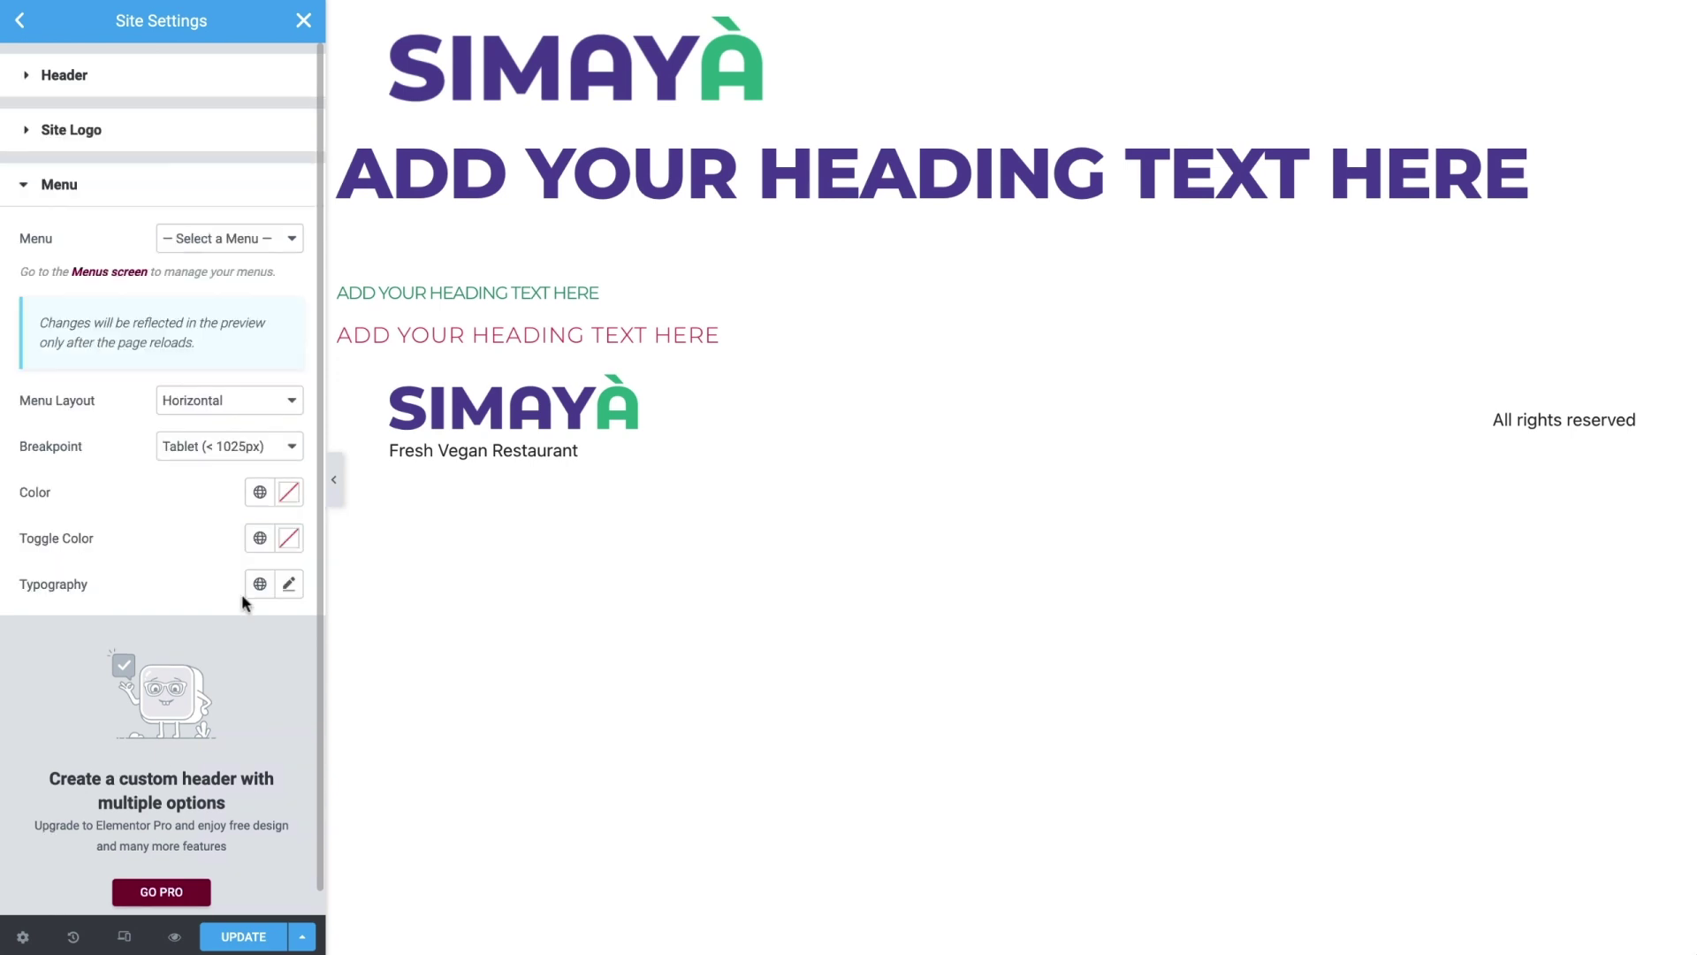
{"action": "left_click", "coordinate": [263, 241]}
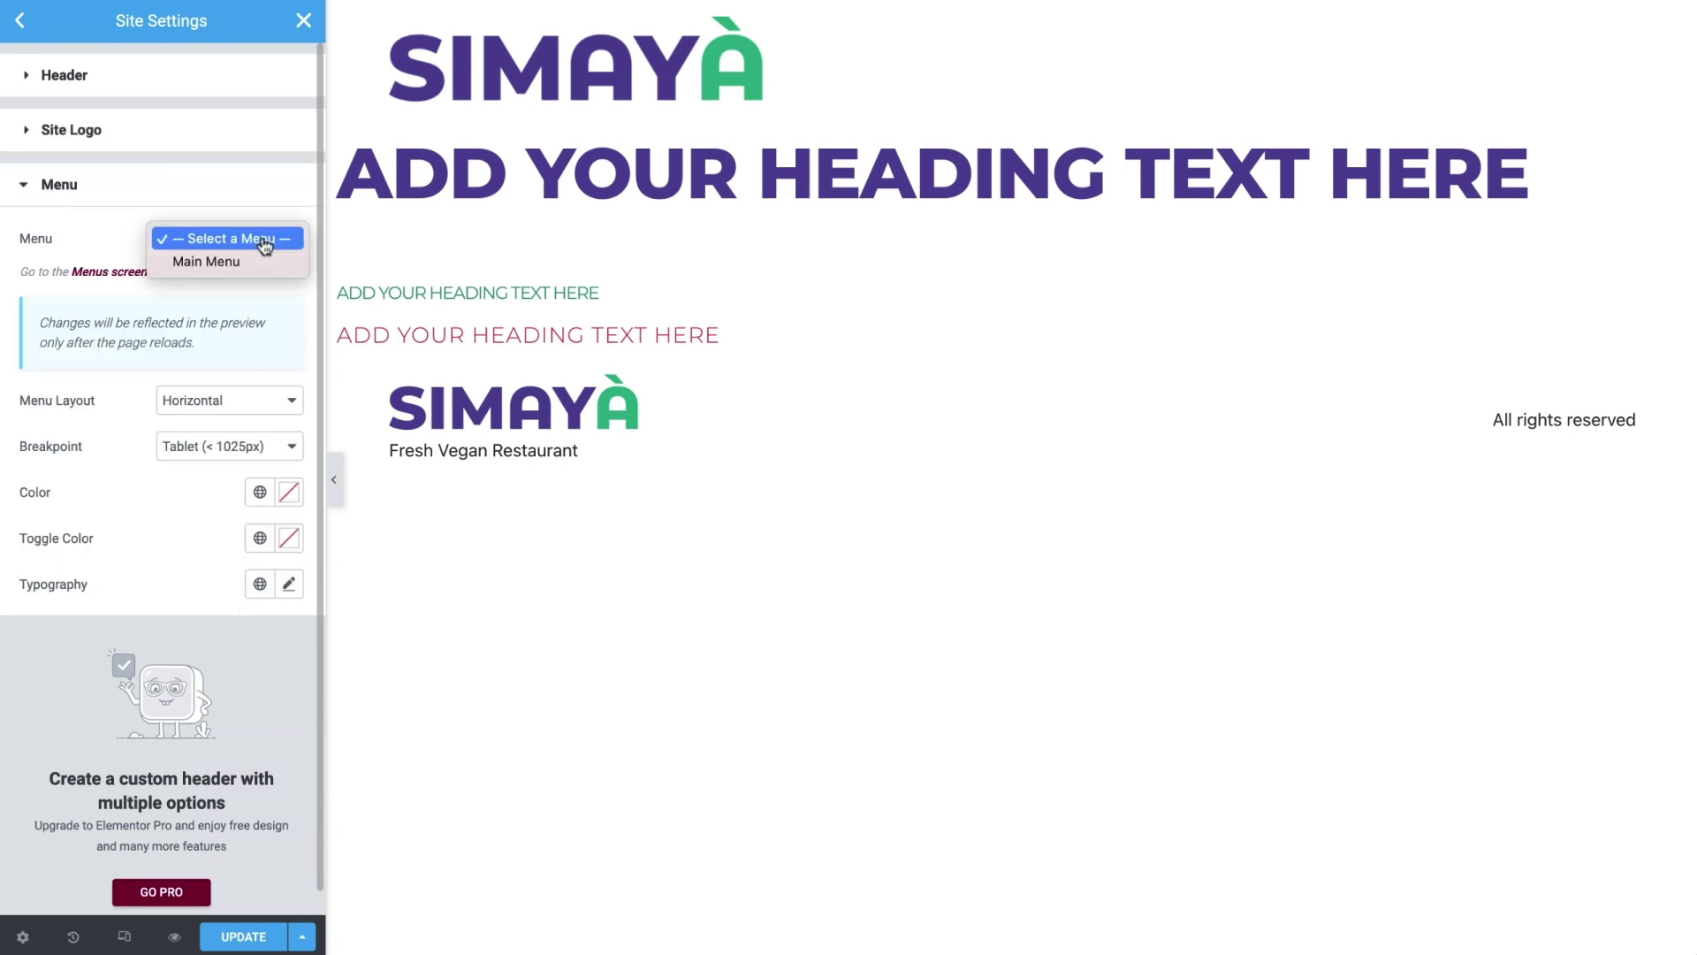
{"action": "left_click", "coordinate": [264, 262]}
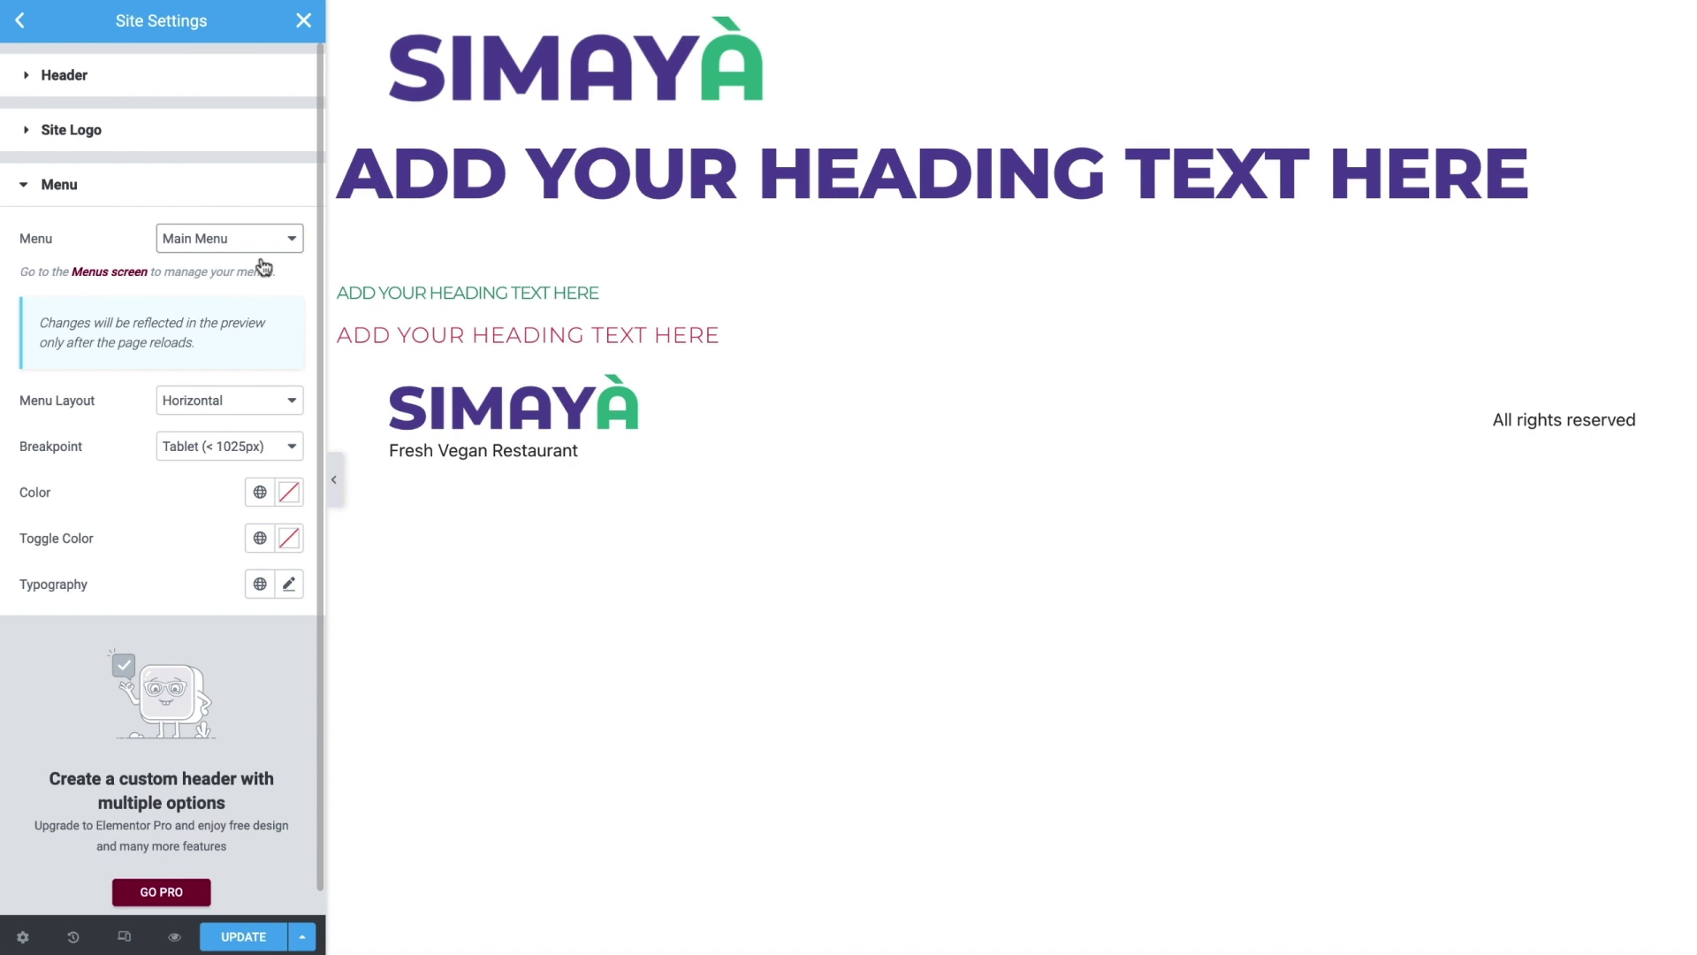
{"action": "left_click", "coordinate": [246, 935]}
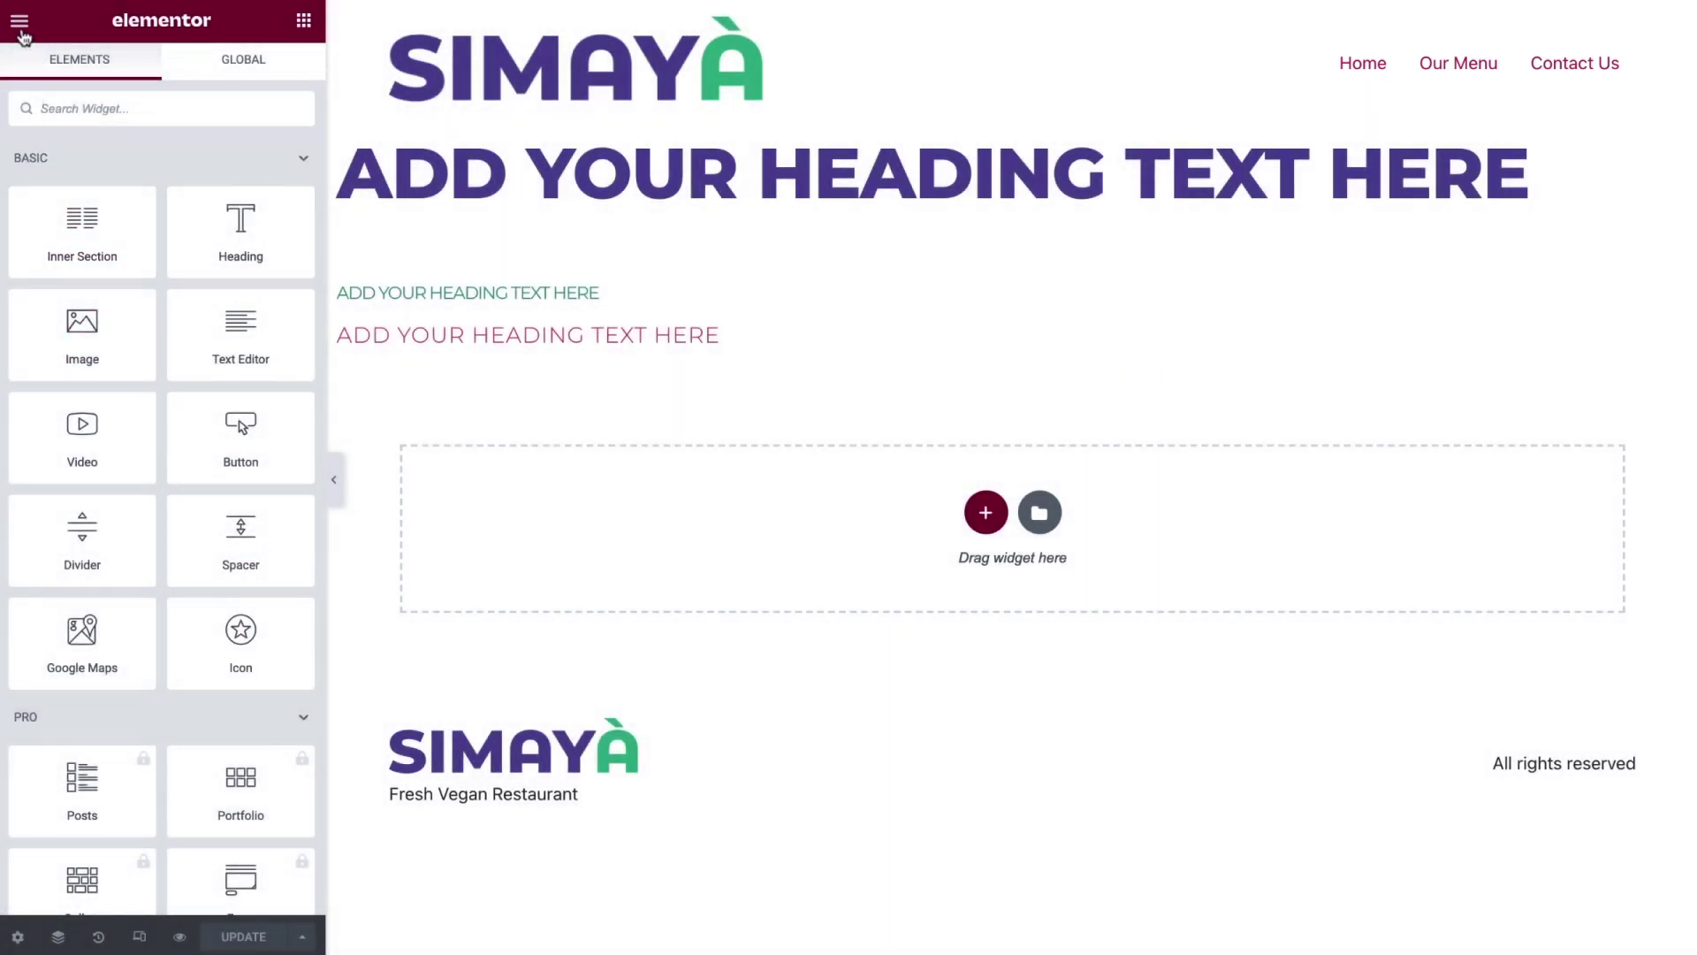
Step: Return to the Header section of Site Settings via the editor menu
{"action": "left_click", "coordinate": [19, 27]}
{"action": "left_click", "coordinate": [115, 115]}
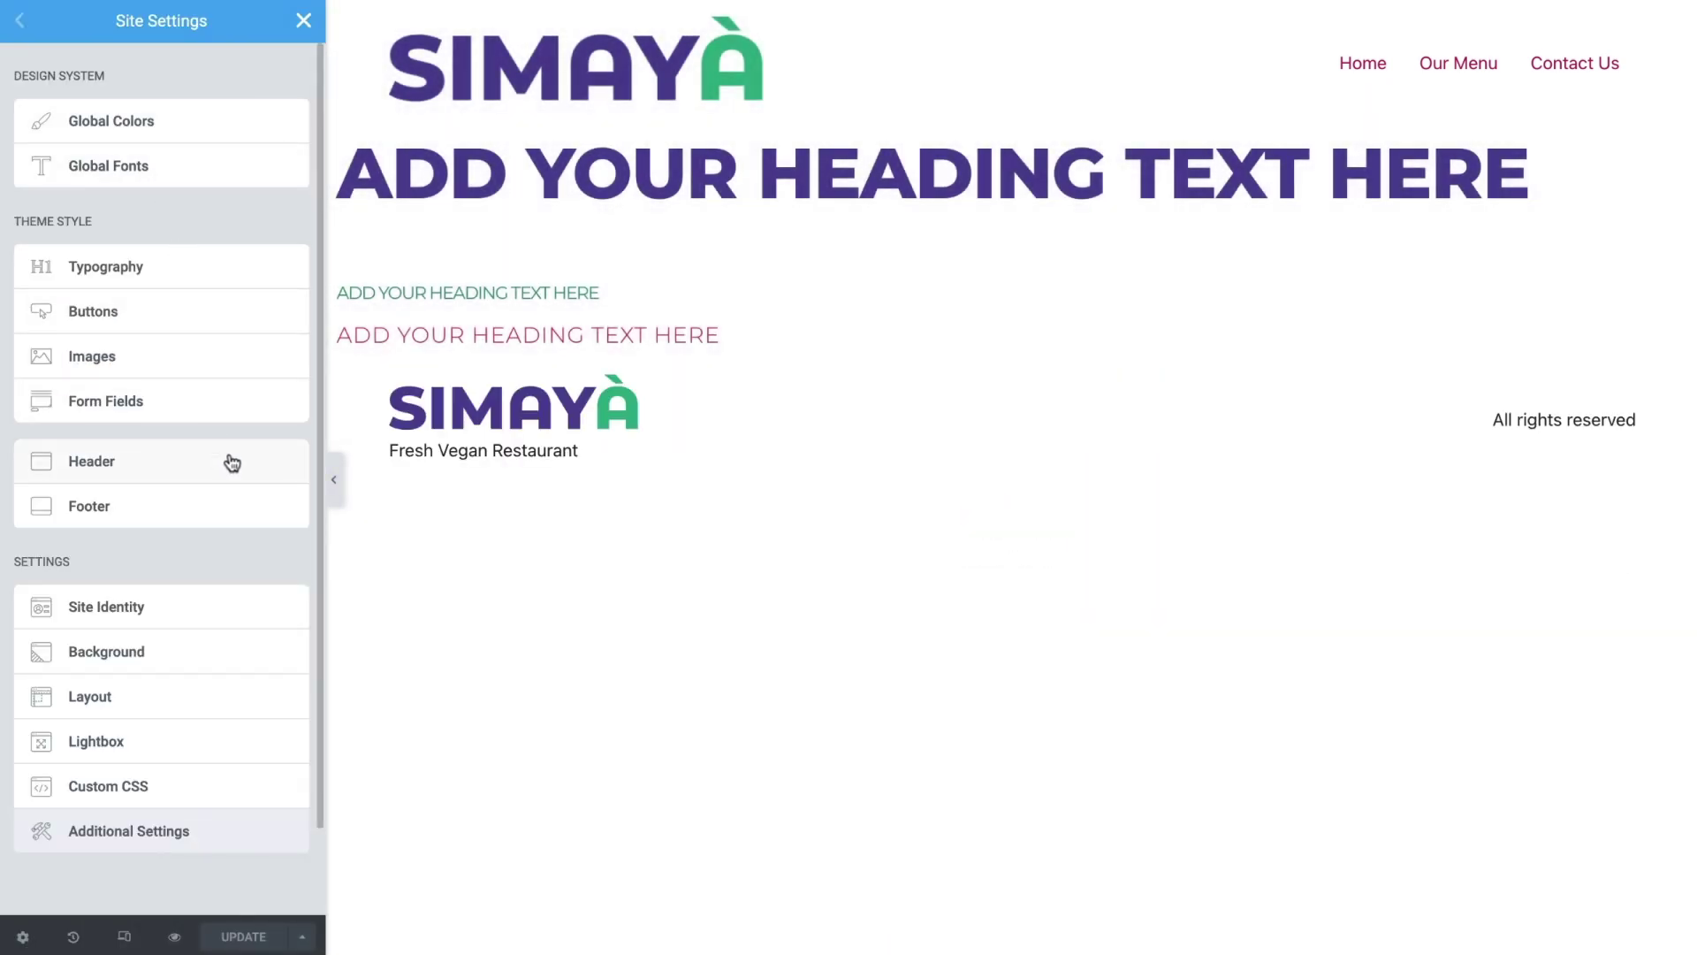
{"action": "left_click", "coordinate": [231, 465]}
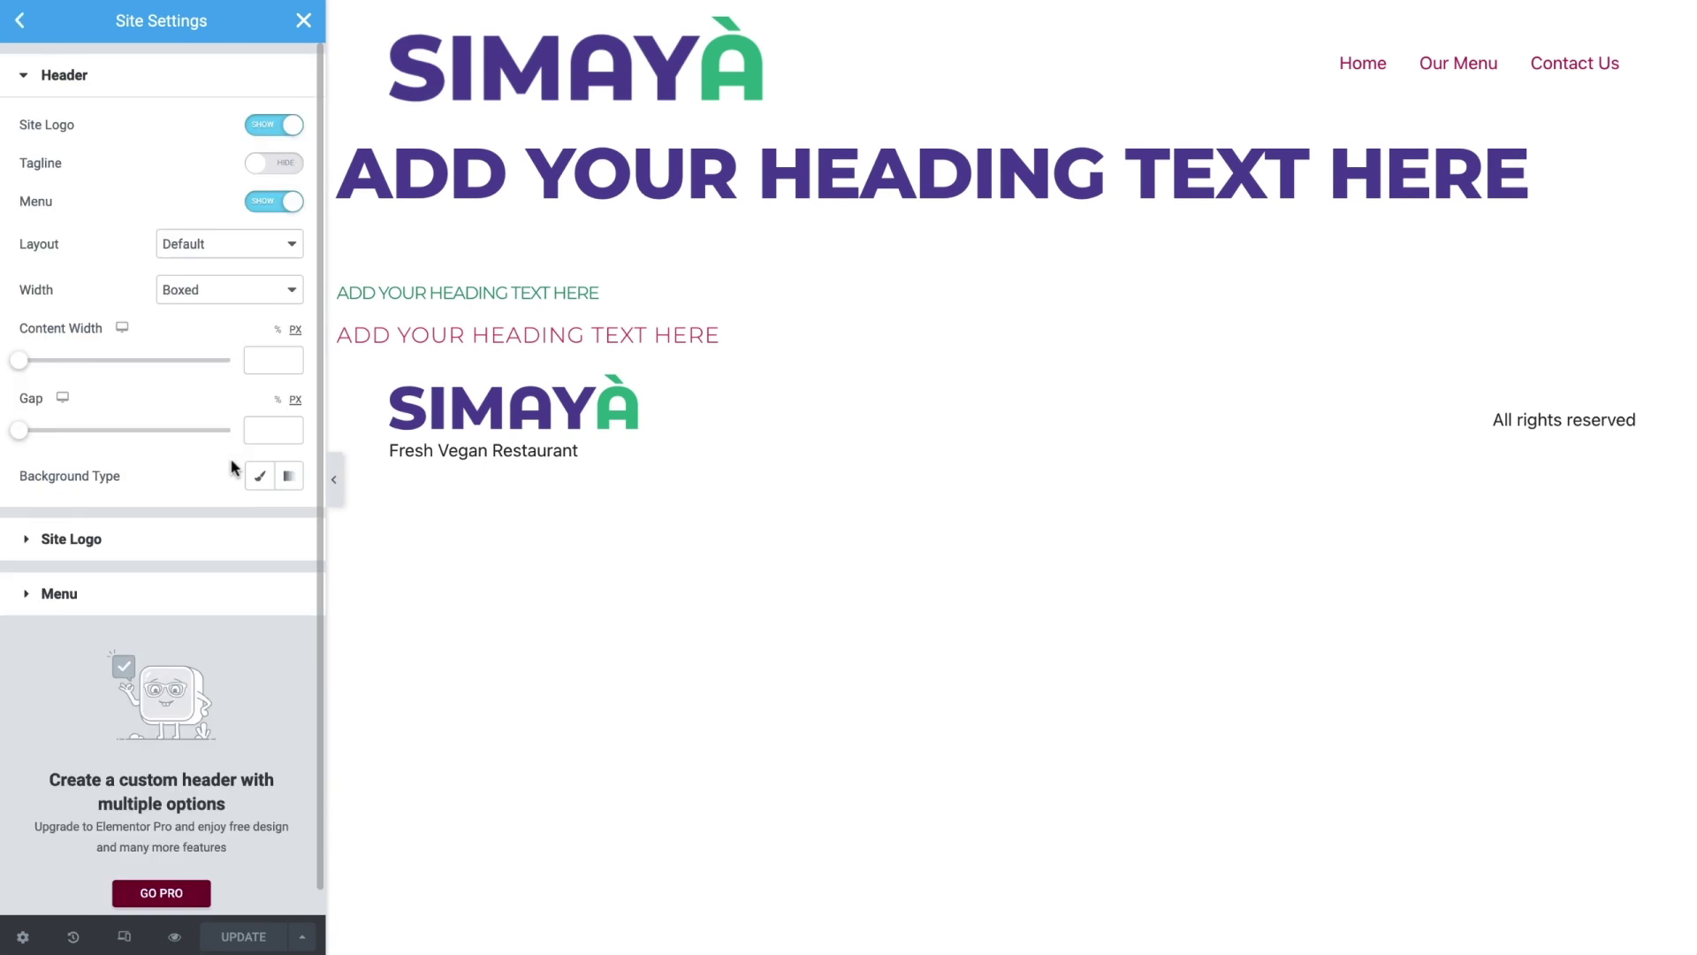
Step: Preview the Inverted and Centered header layouts, then set Layout back to Default
{"action": "left_click", "coordinate": [281, 251]}
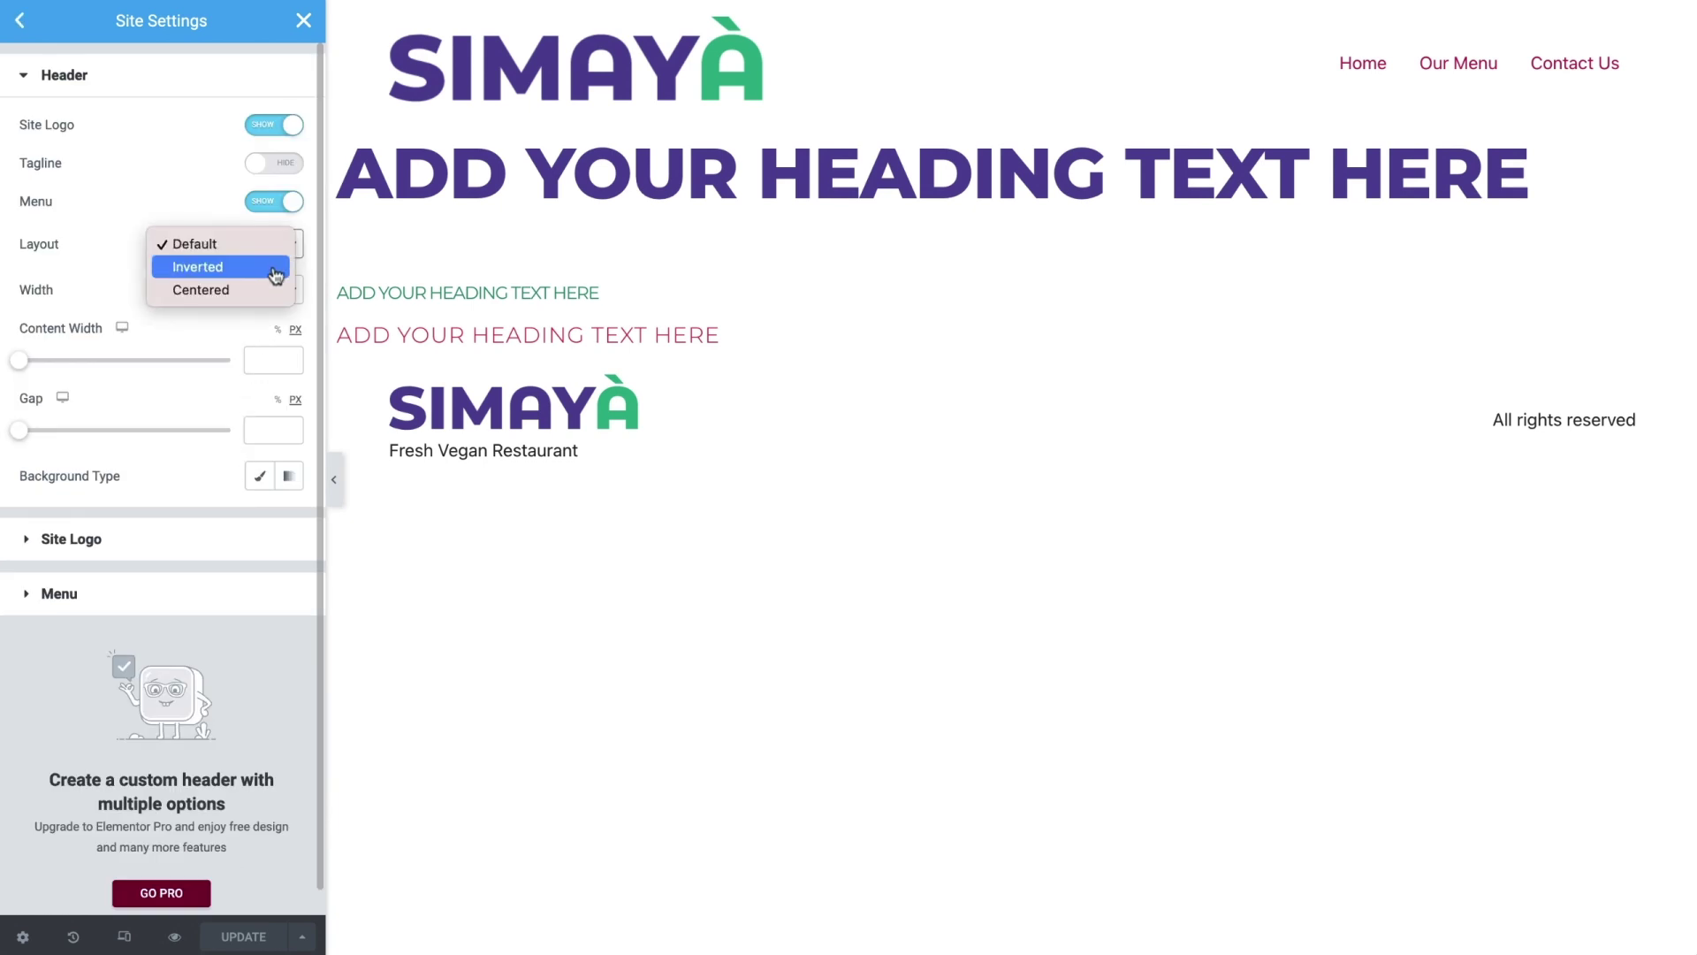
{"action": "left_click", "coordinate": [275, 275]}
{"action": "left_click", "coordinate": [274, 255]}
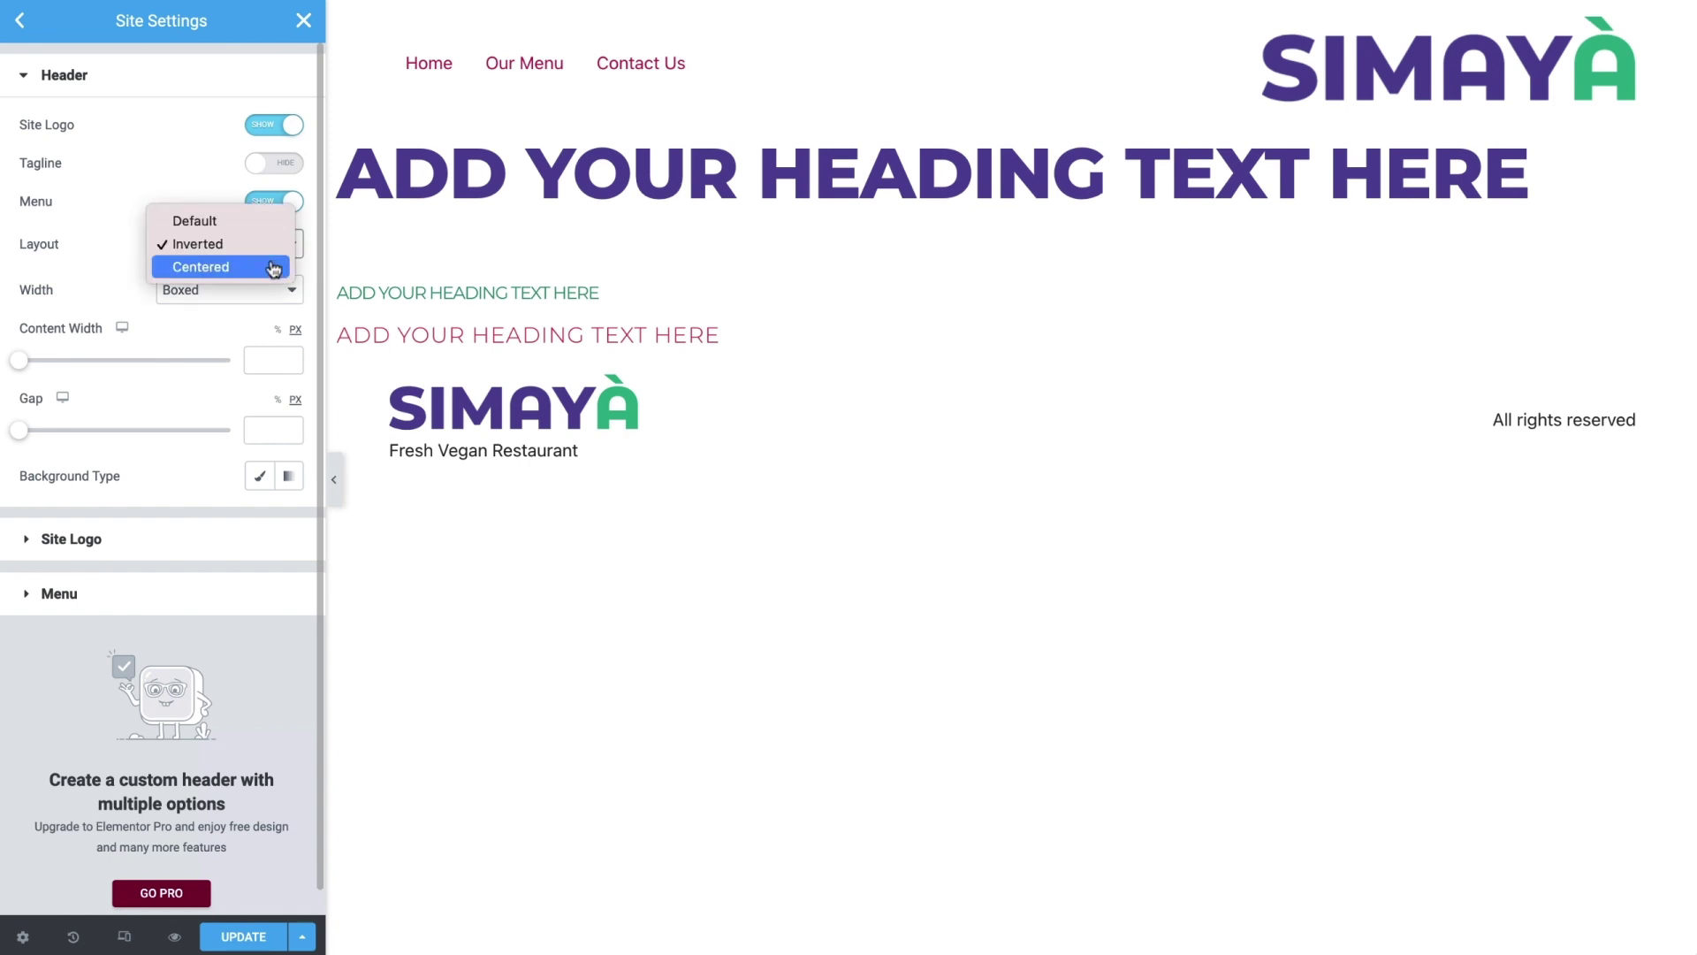
{"action": "left_click", "coordinate": [273, 267]}
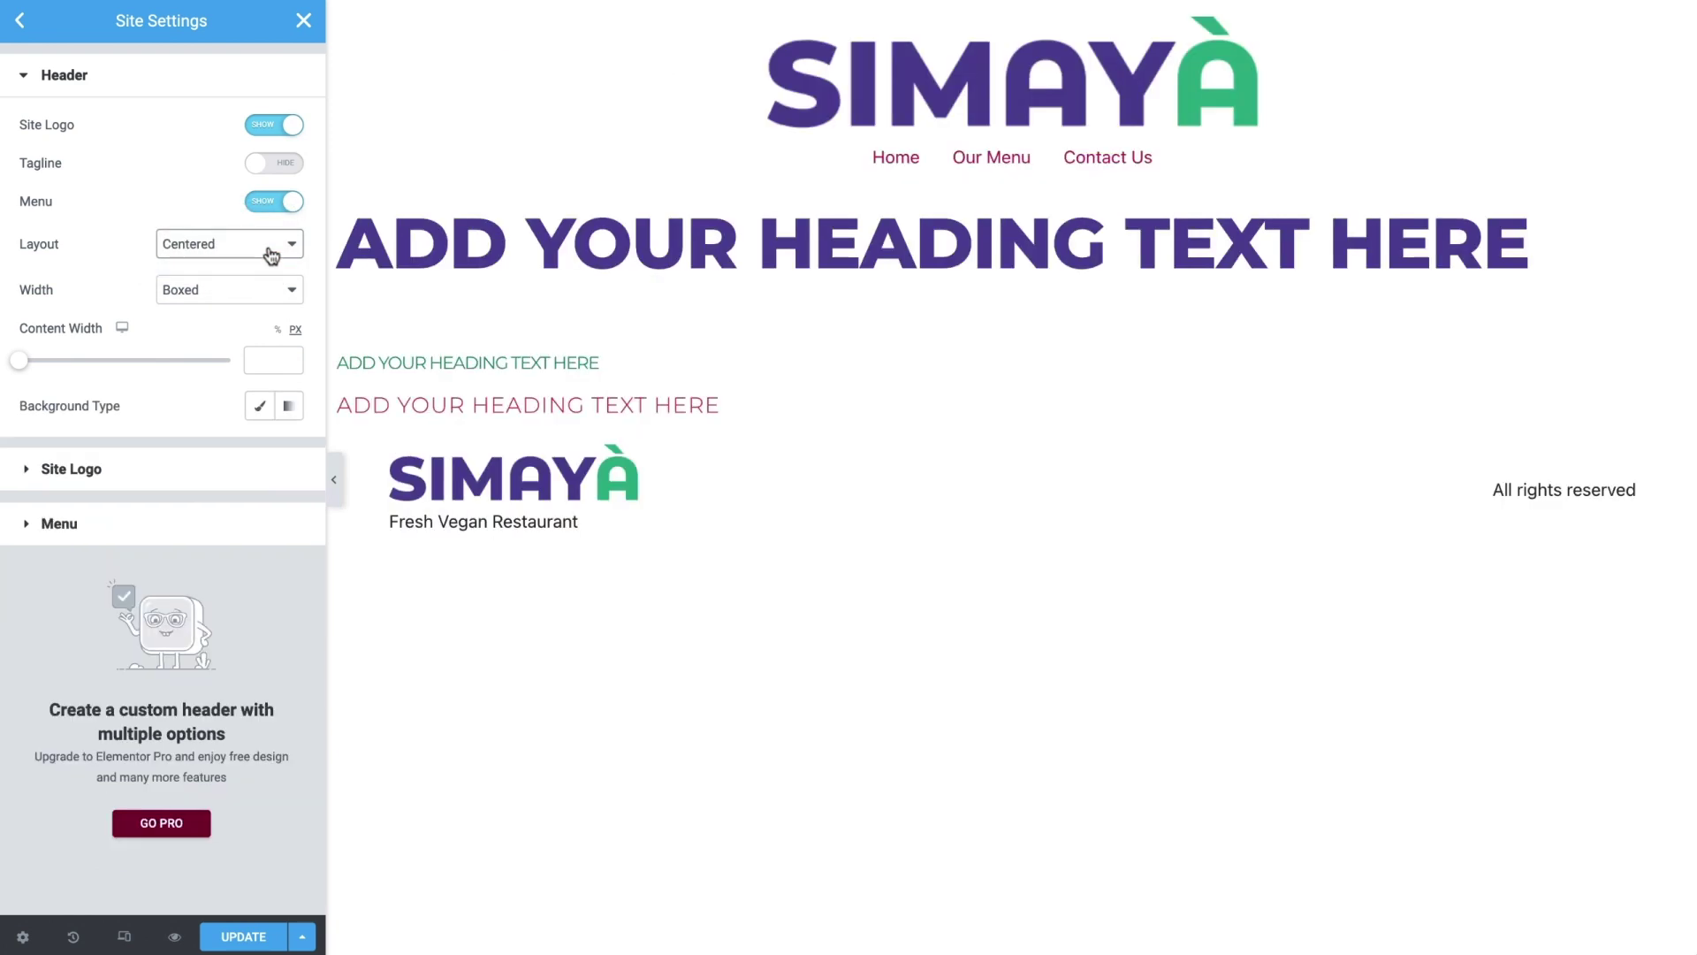
{"action": "left_click", "coordinate": [275, 249]}
{"action": "left_click", "coordinate": [263, 198]}
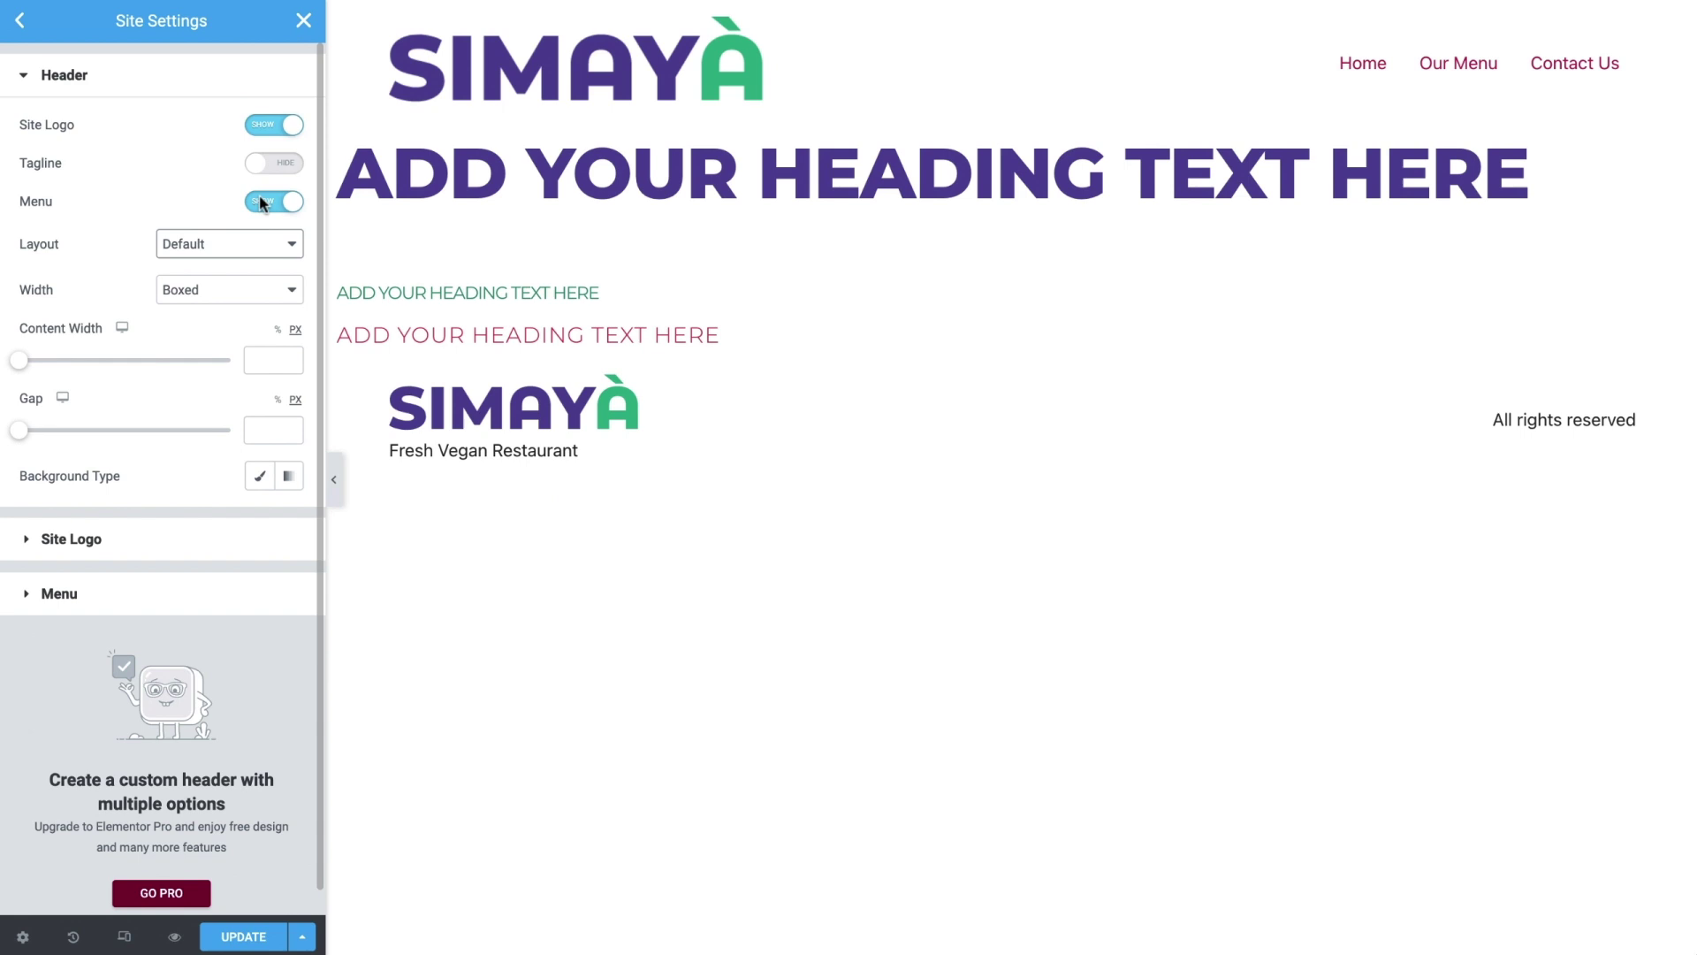
{"action": "left_click", "coordinate": [264, 294]}
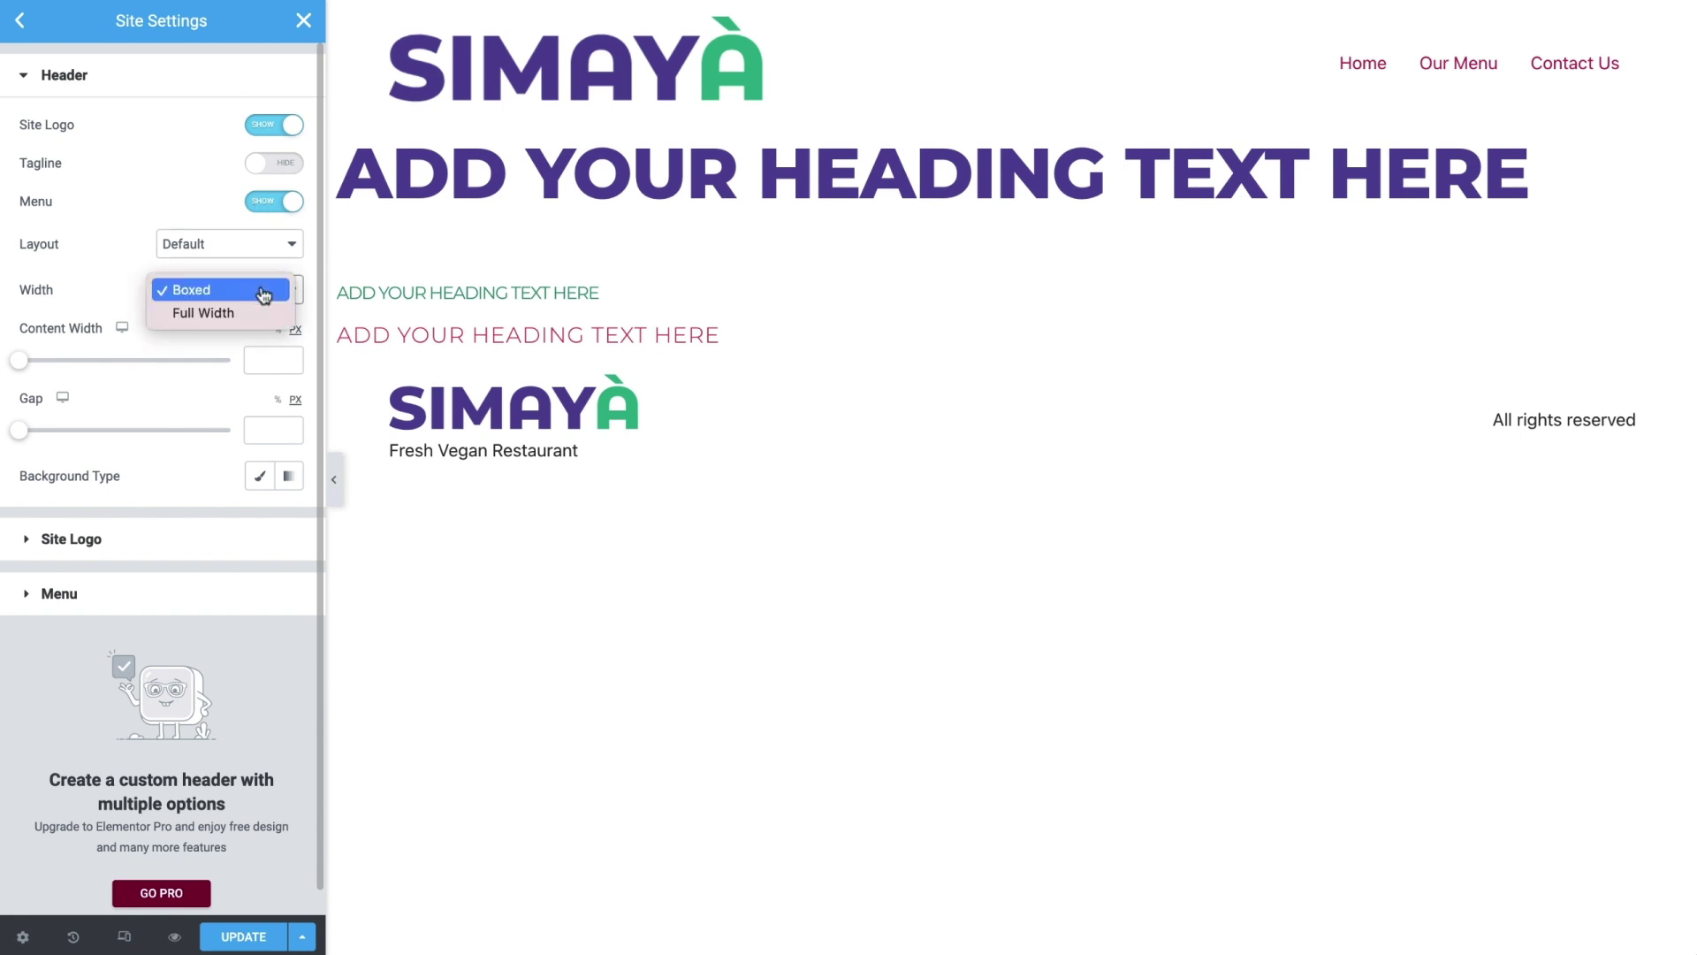
{"action": "left_click", "coordinate": [249, 314]}
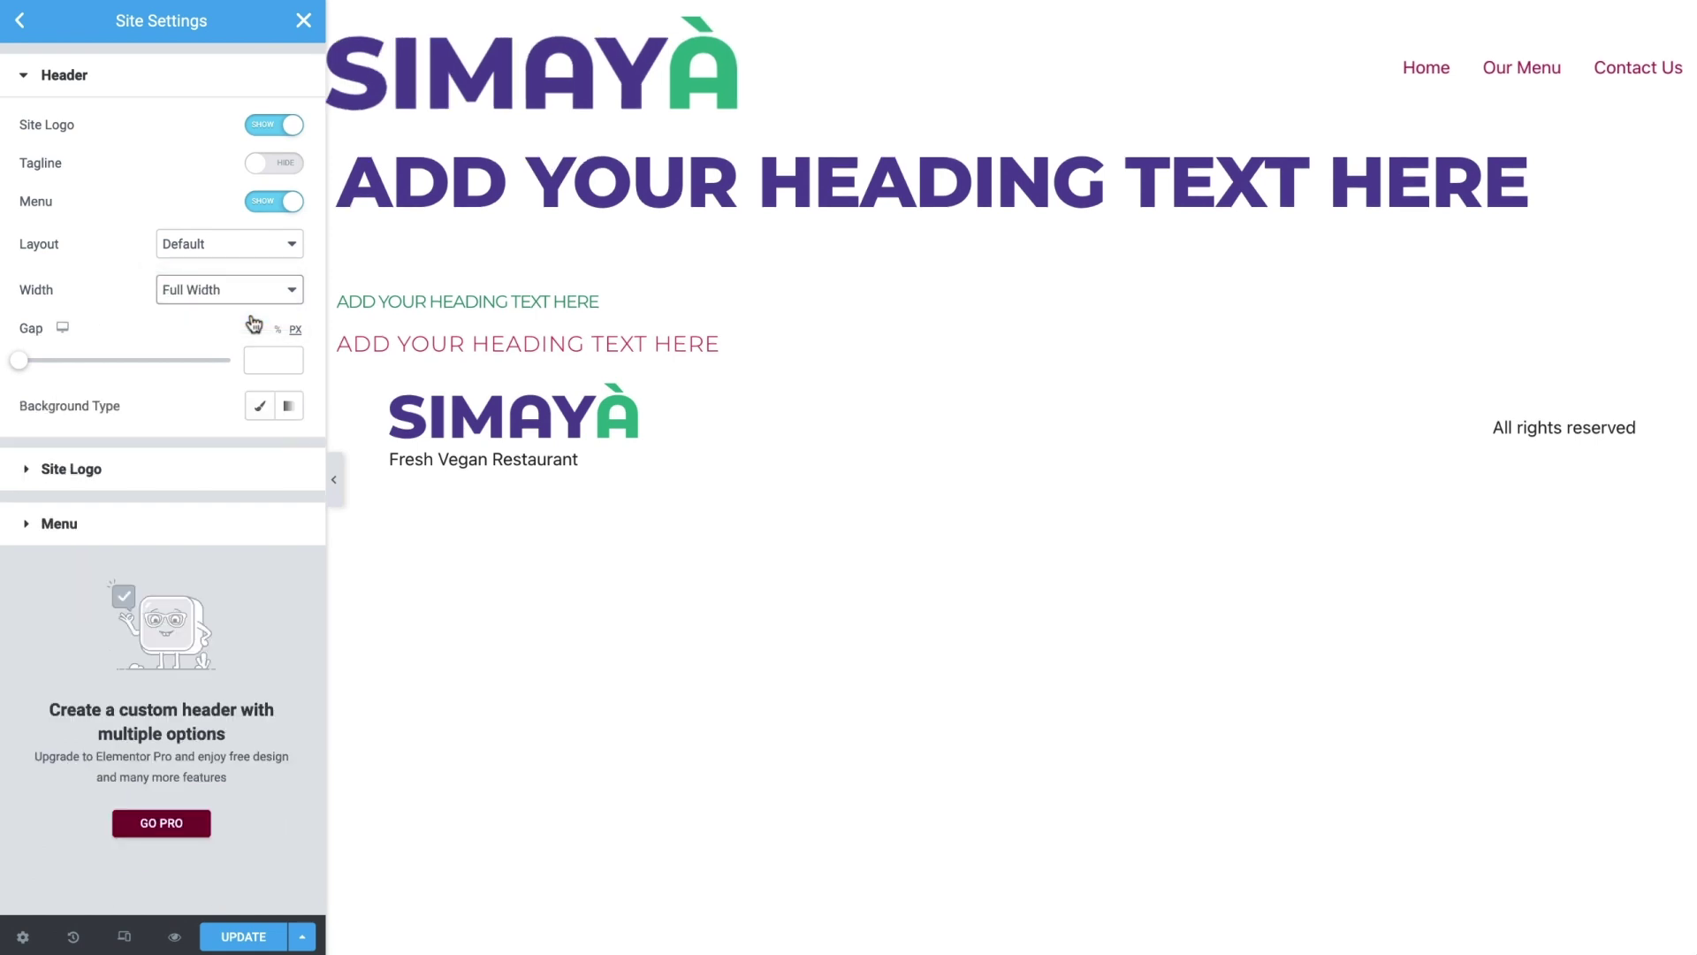
{"action": "left_click", "coordinate": [260, 294]}
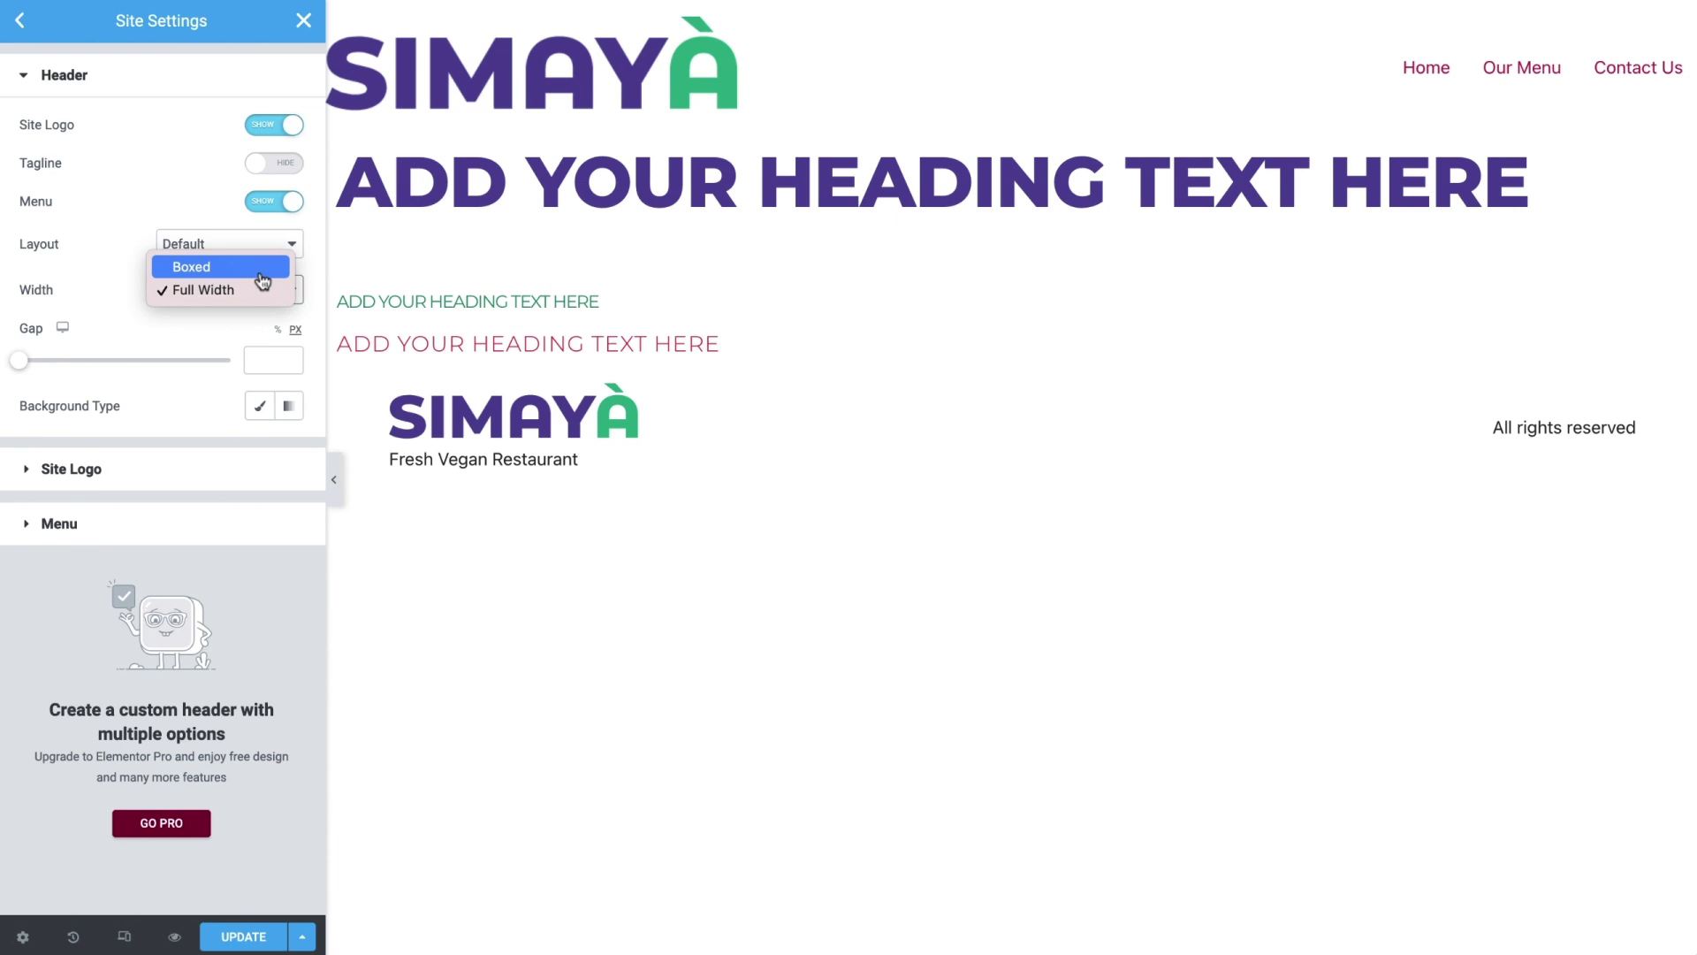
{"action": "left_click", "coordinate": [261, 271]}
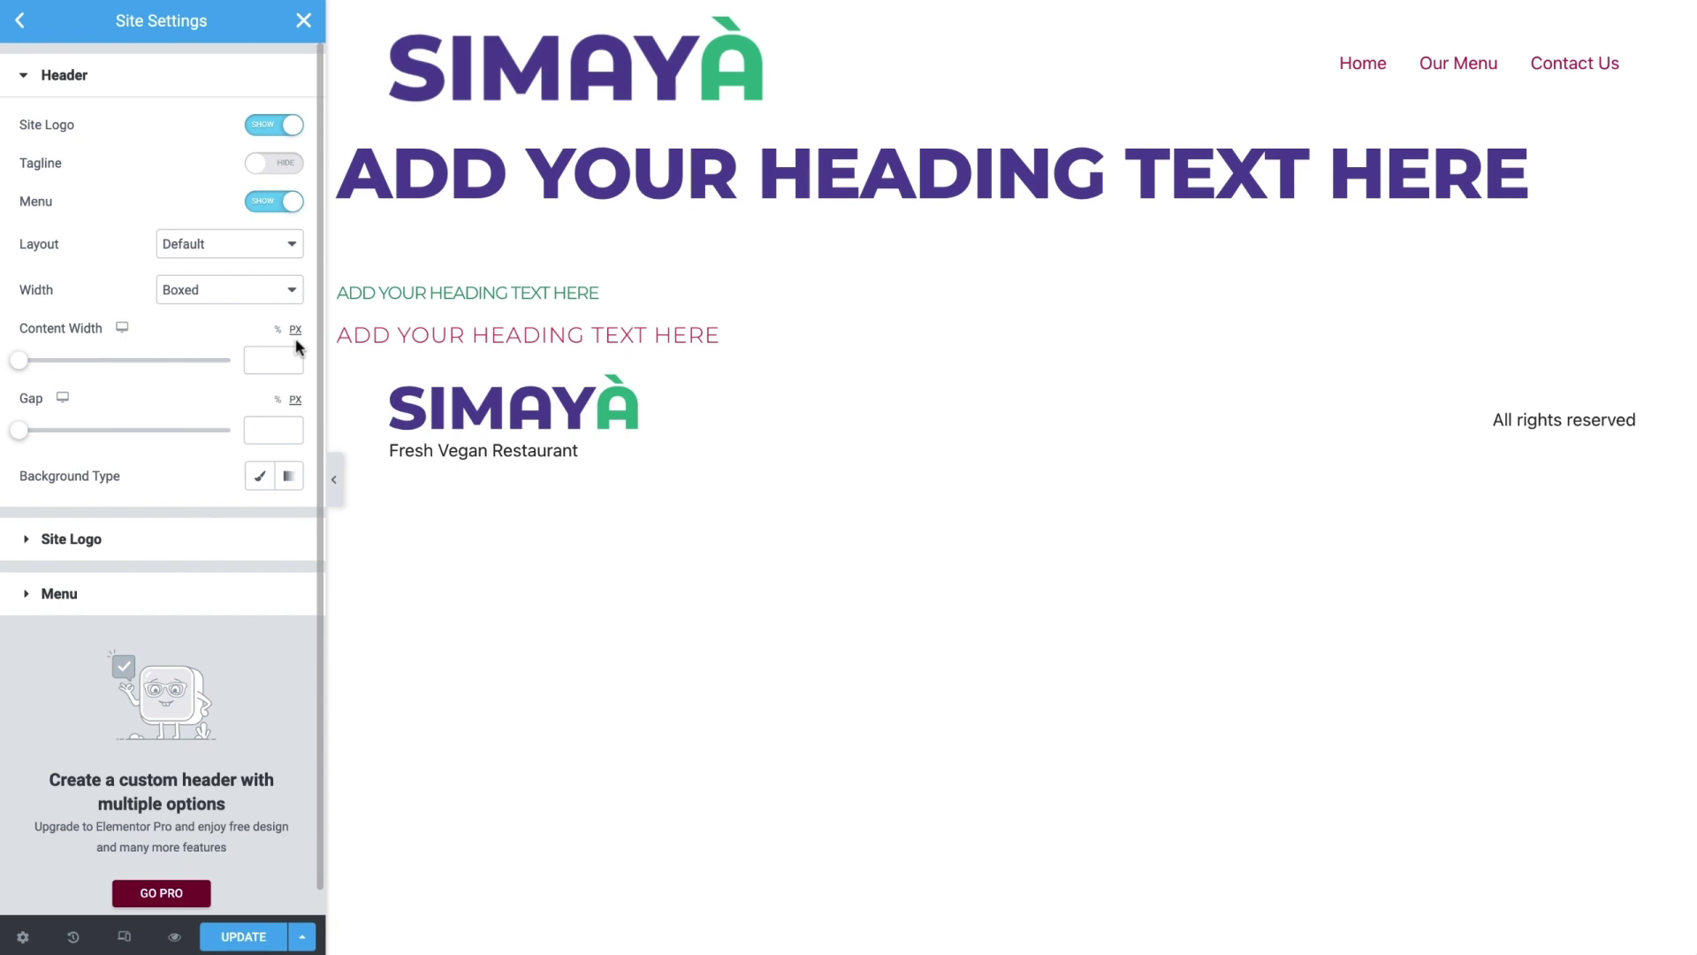
Step: Set the boxed header's Content Width to 1500 px and Gap to 20 px
{"action": "left_click_drag", "start_coordinate": [23, 362], "coordinate": [141, 366]}
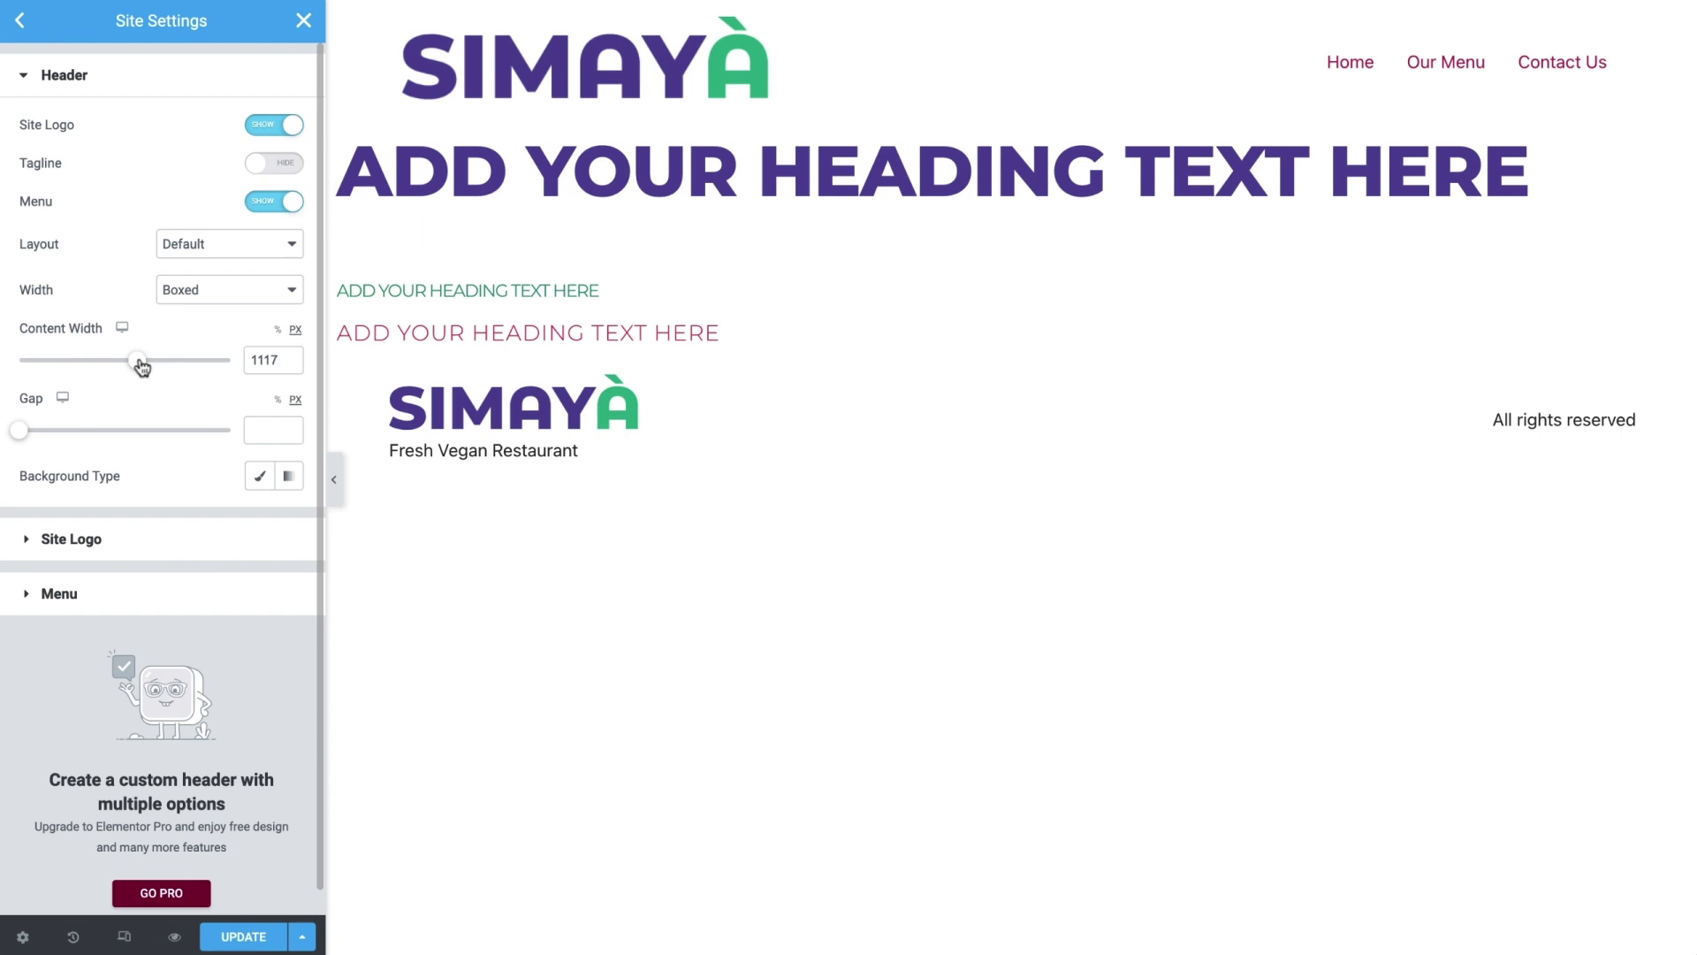
{"action": "double_click", "coordinate": [261, 362]}
{"action": "type", "text": "1500"}
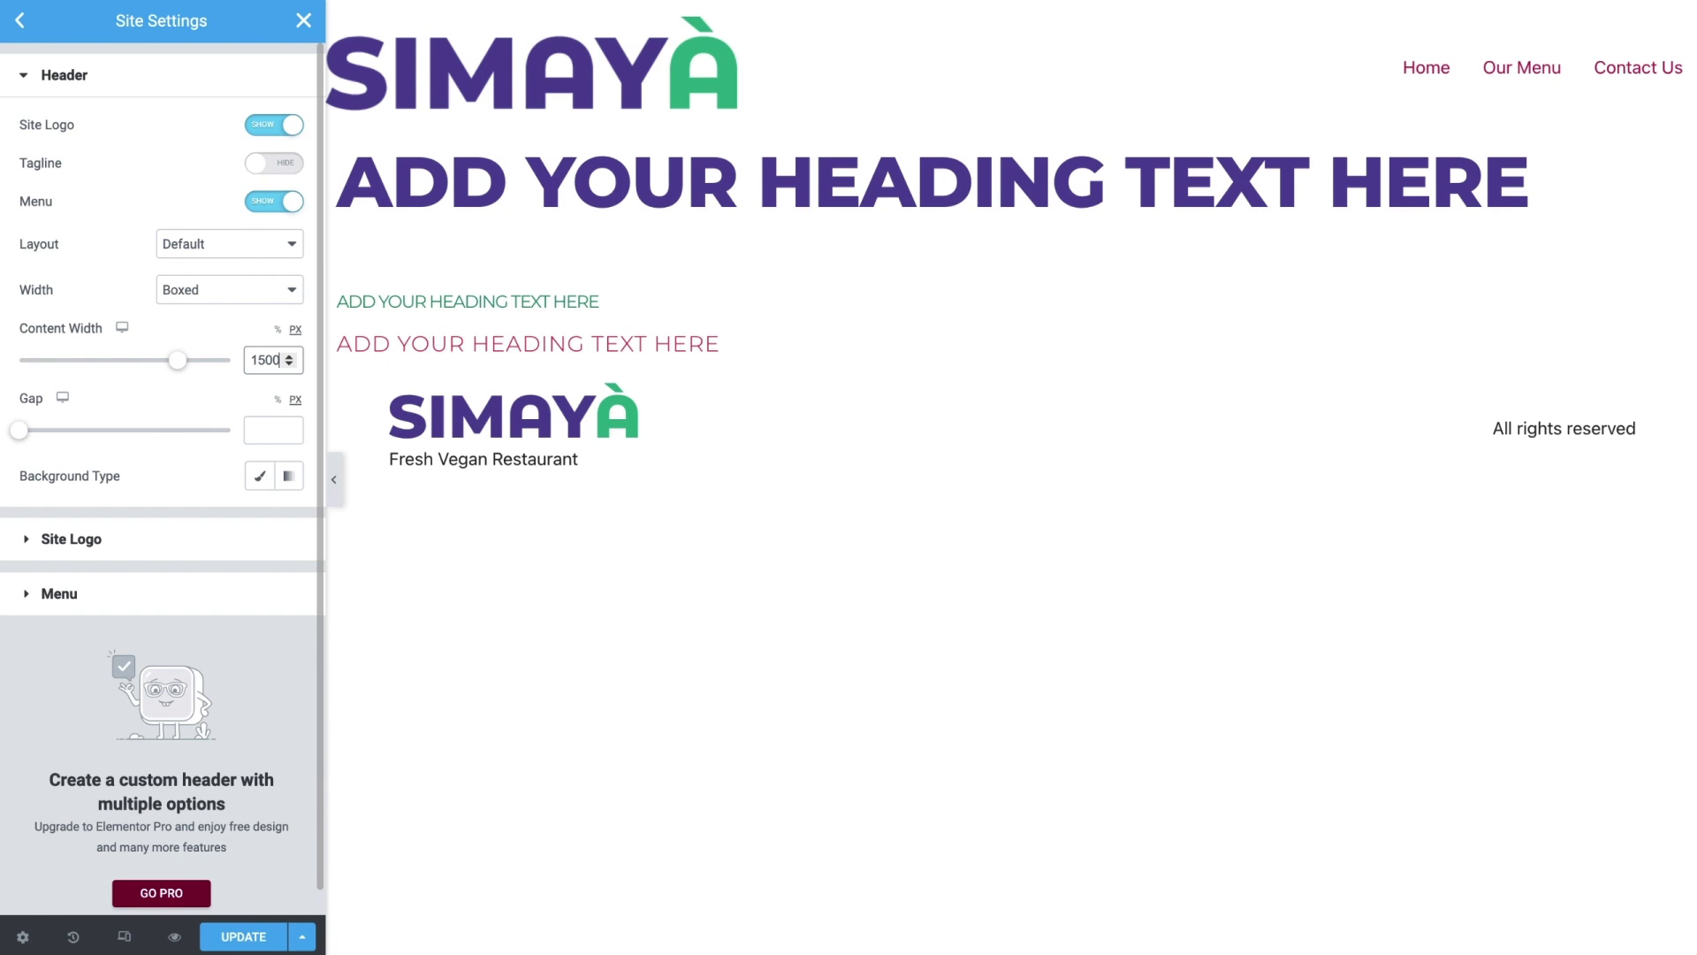
{"action": "left_click", "coordinate": [267, 430]}
{"action": "type", "text": "20"}
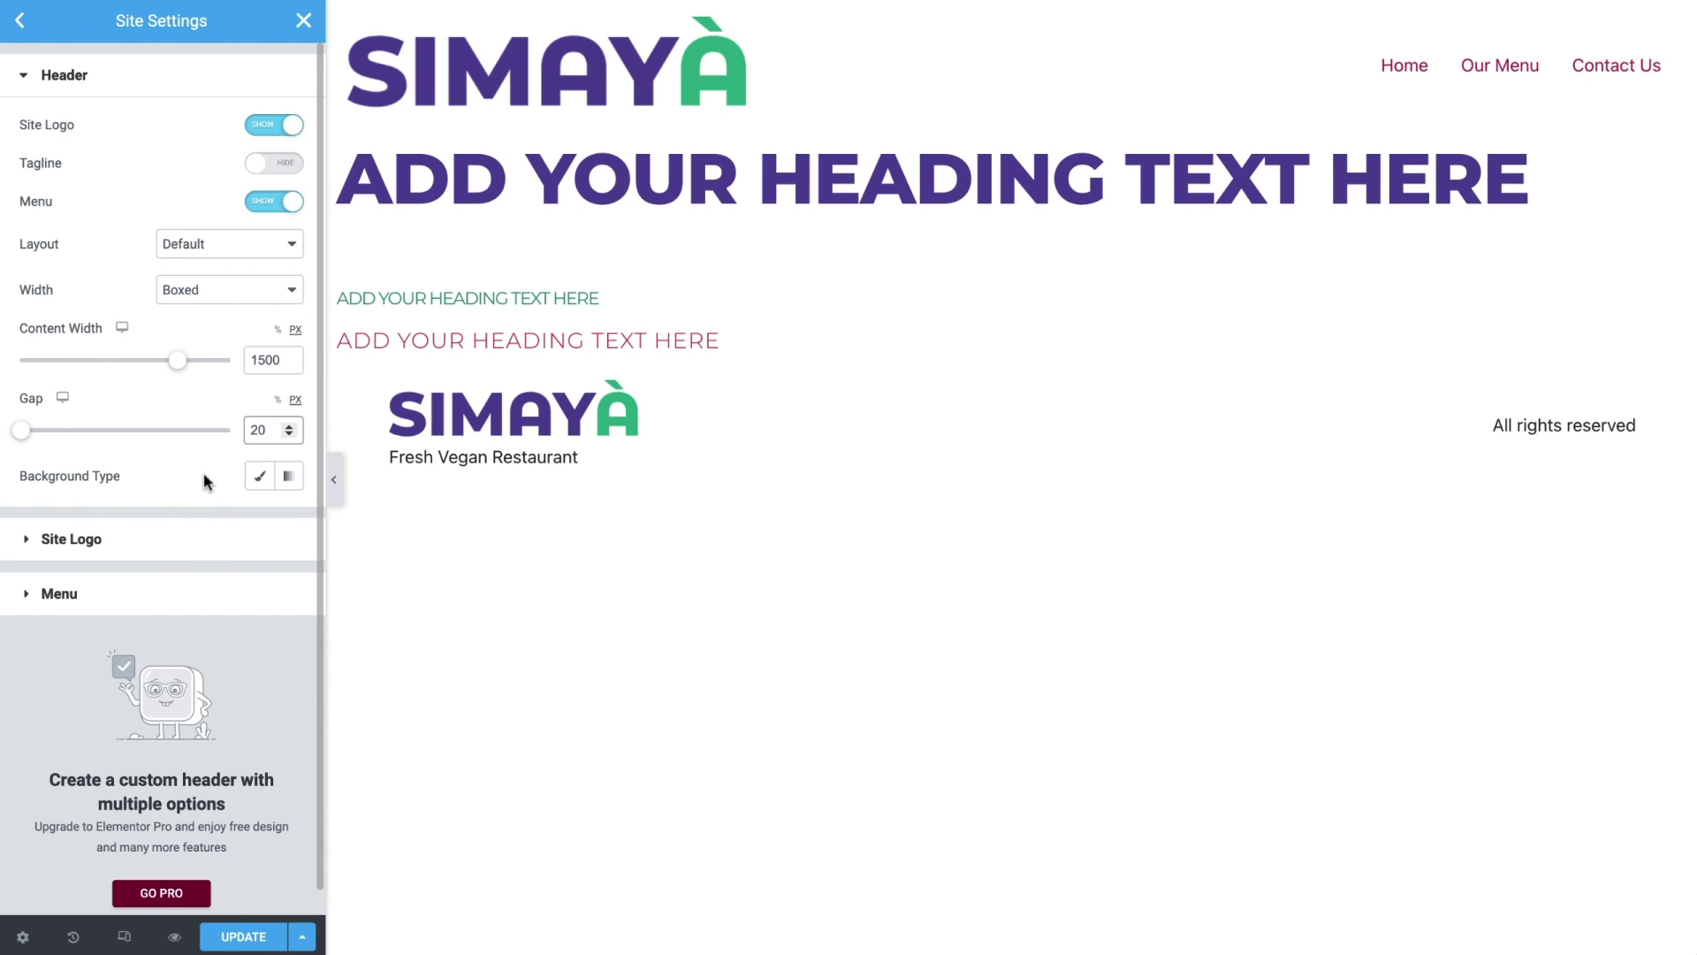
{"action": "left_click", "coordinate": [264, 481]}
{"action": "left_click", "coordinate": [259, 522]}
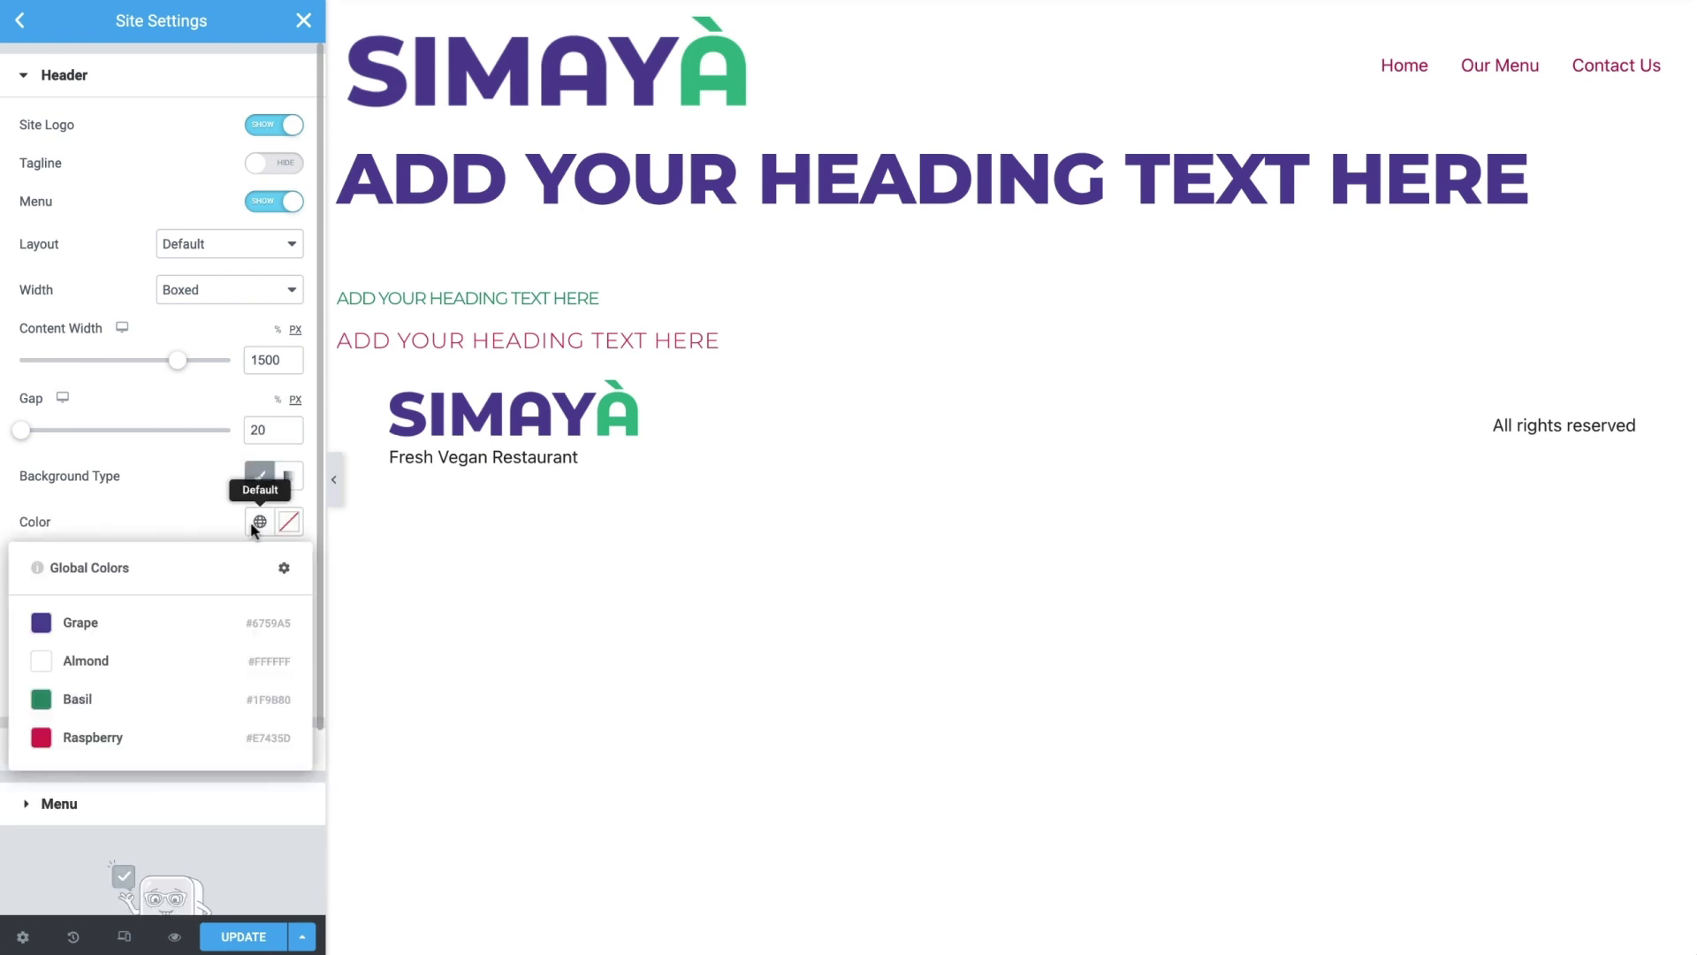
{"action": "left_click", "coordinate": [206, 616]}
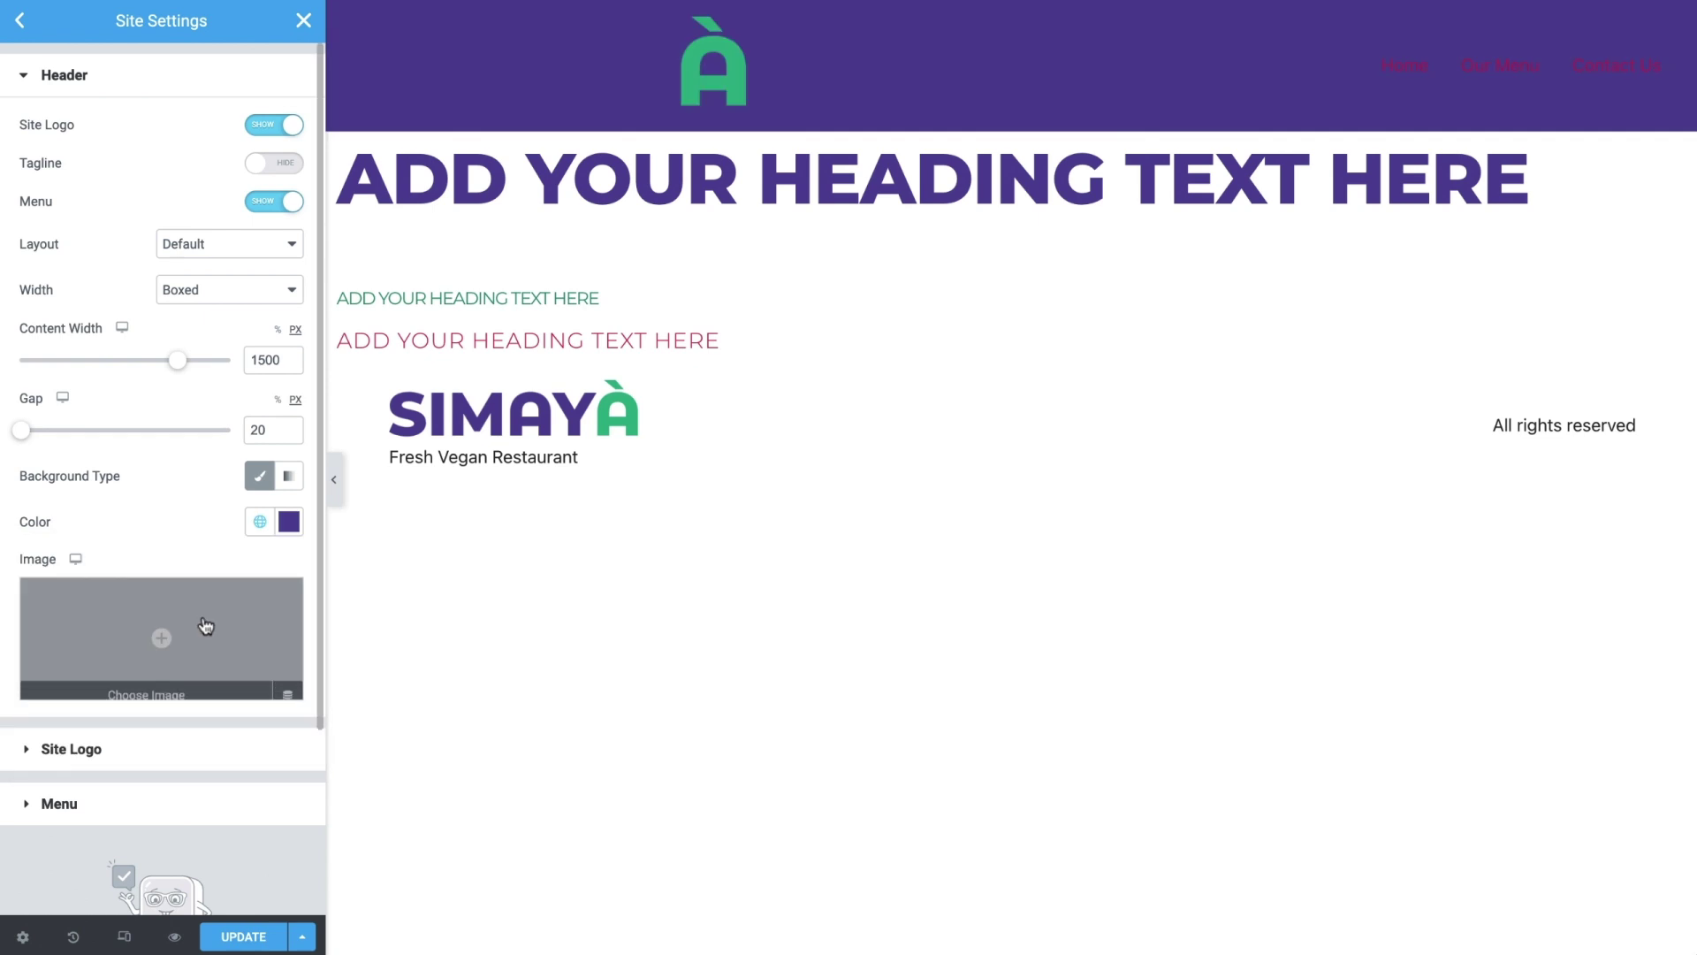
{"action": "left_click", "coordinate": [290, 479]}
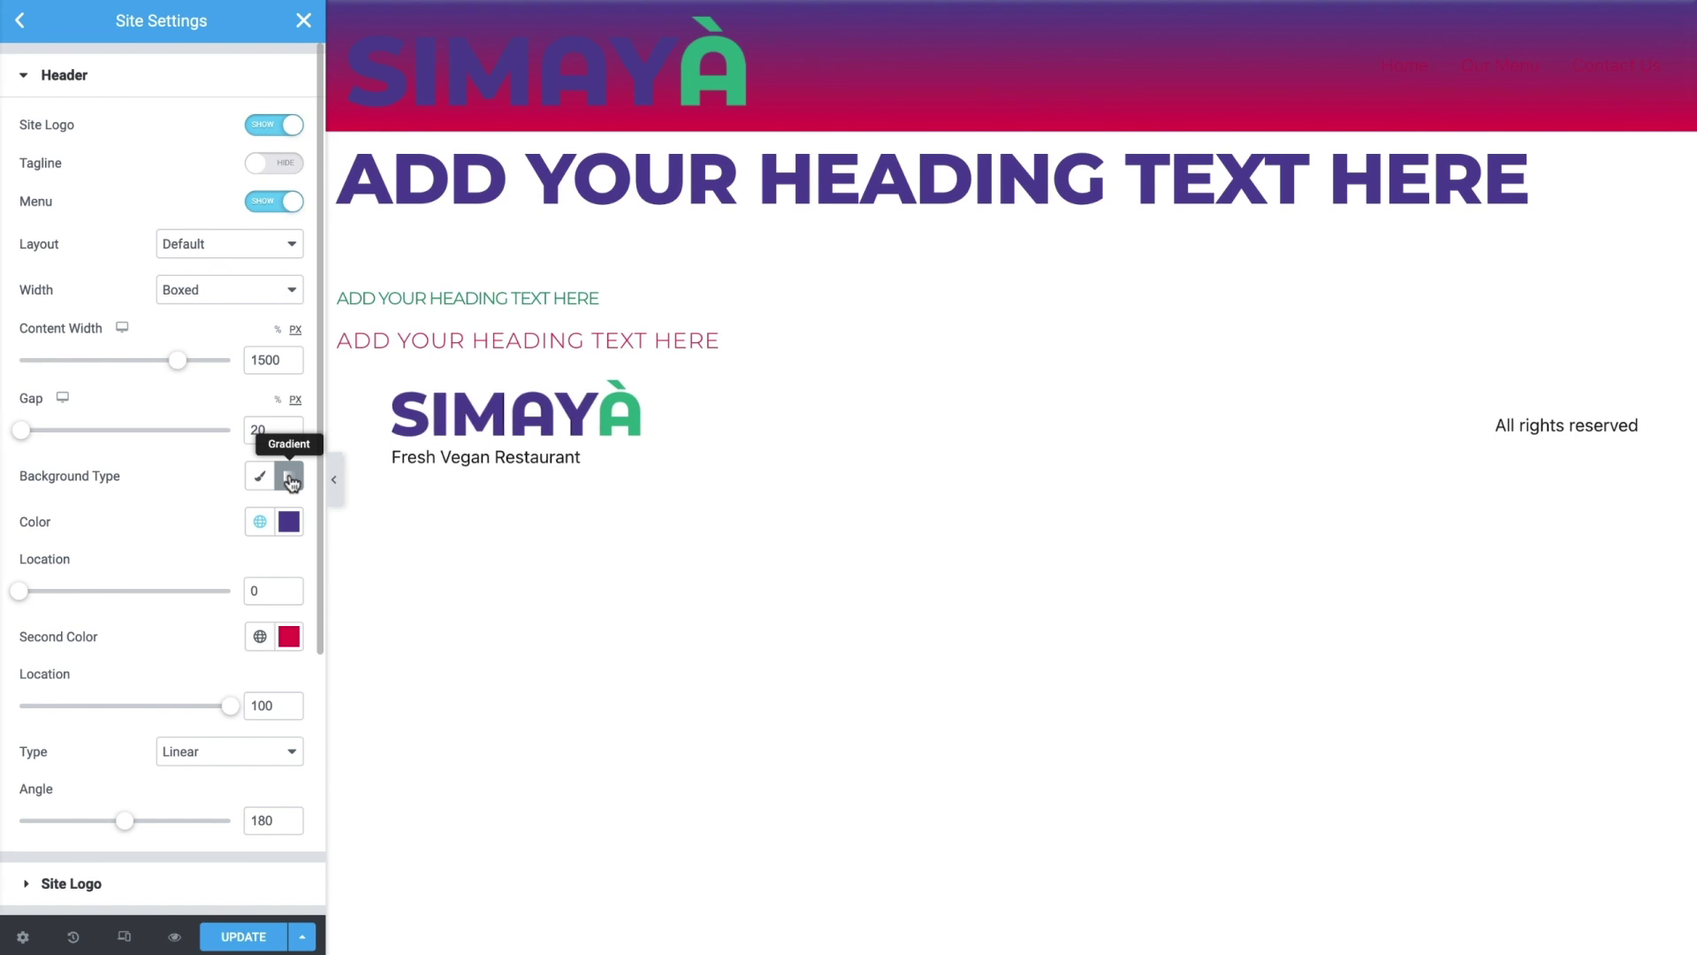
{"action": "left_click", "coordinate": [261, 477]}
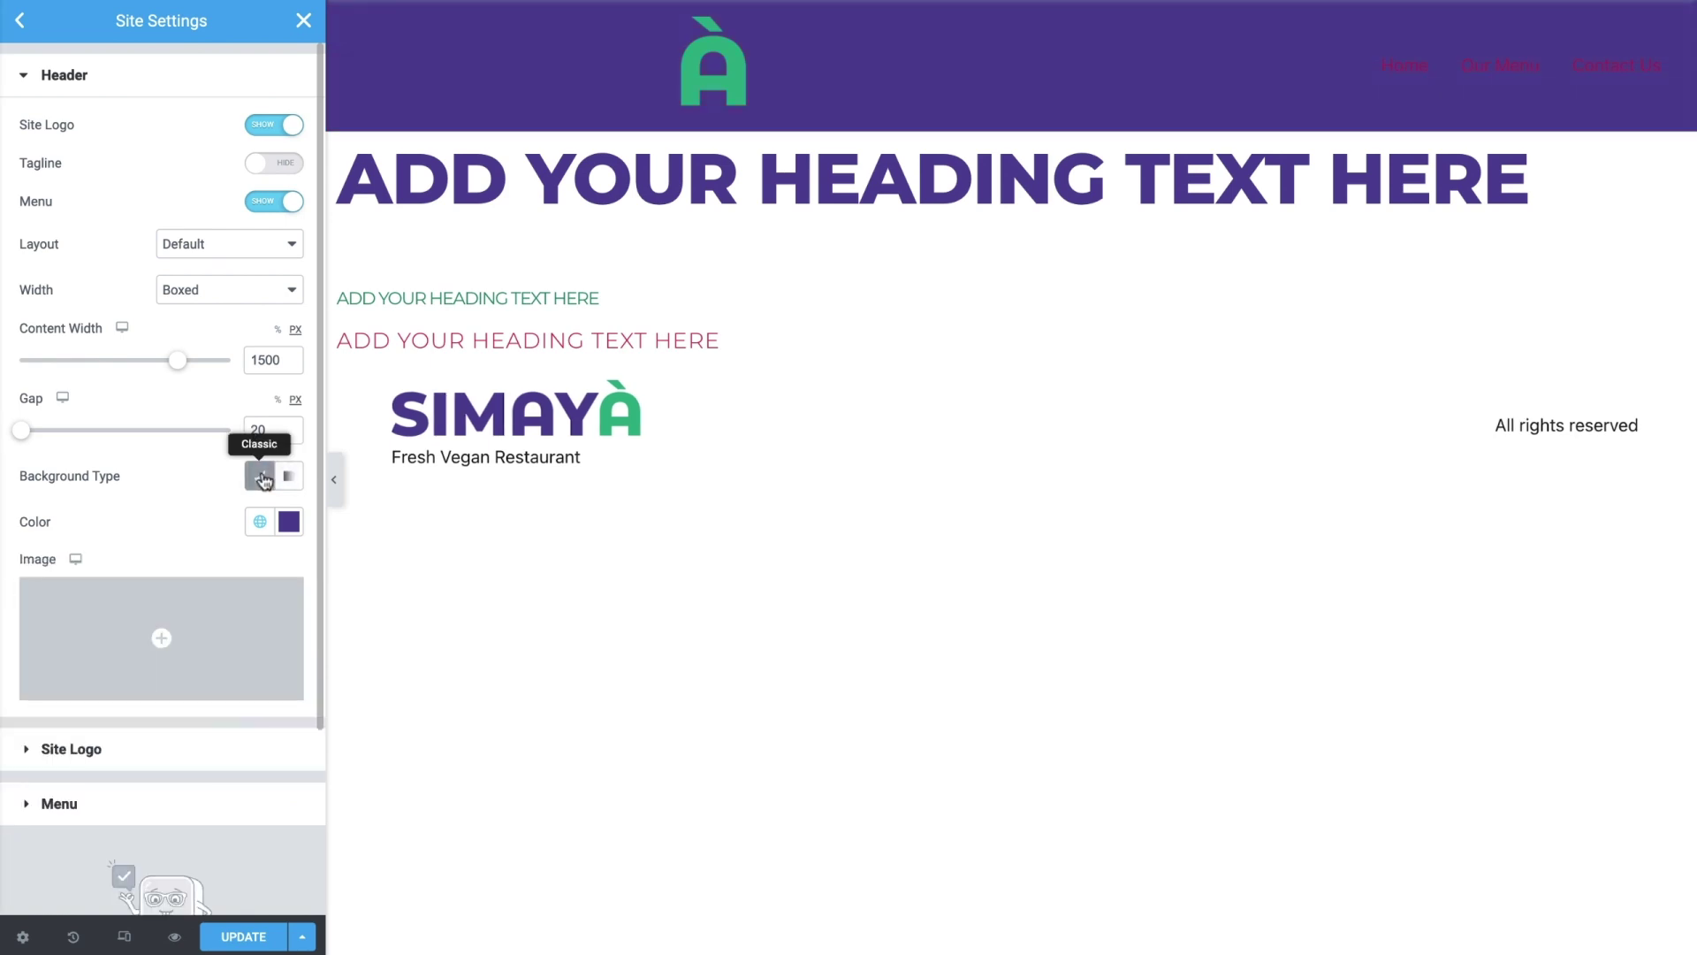
{"action": "left_click", "coordinate": [289, 523]}
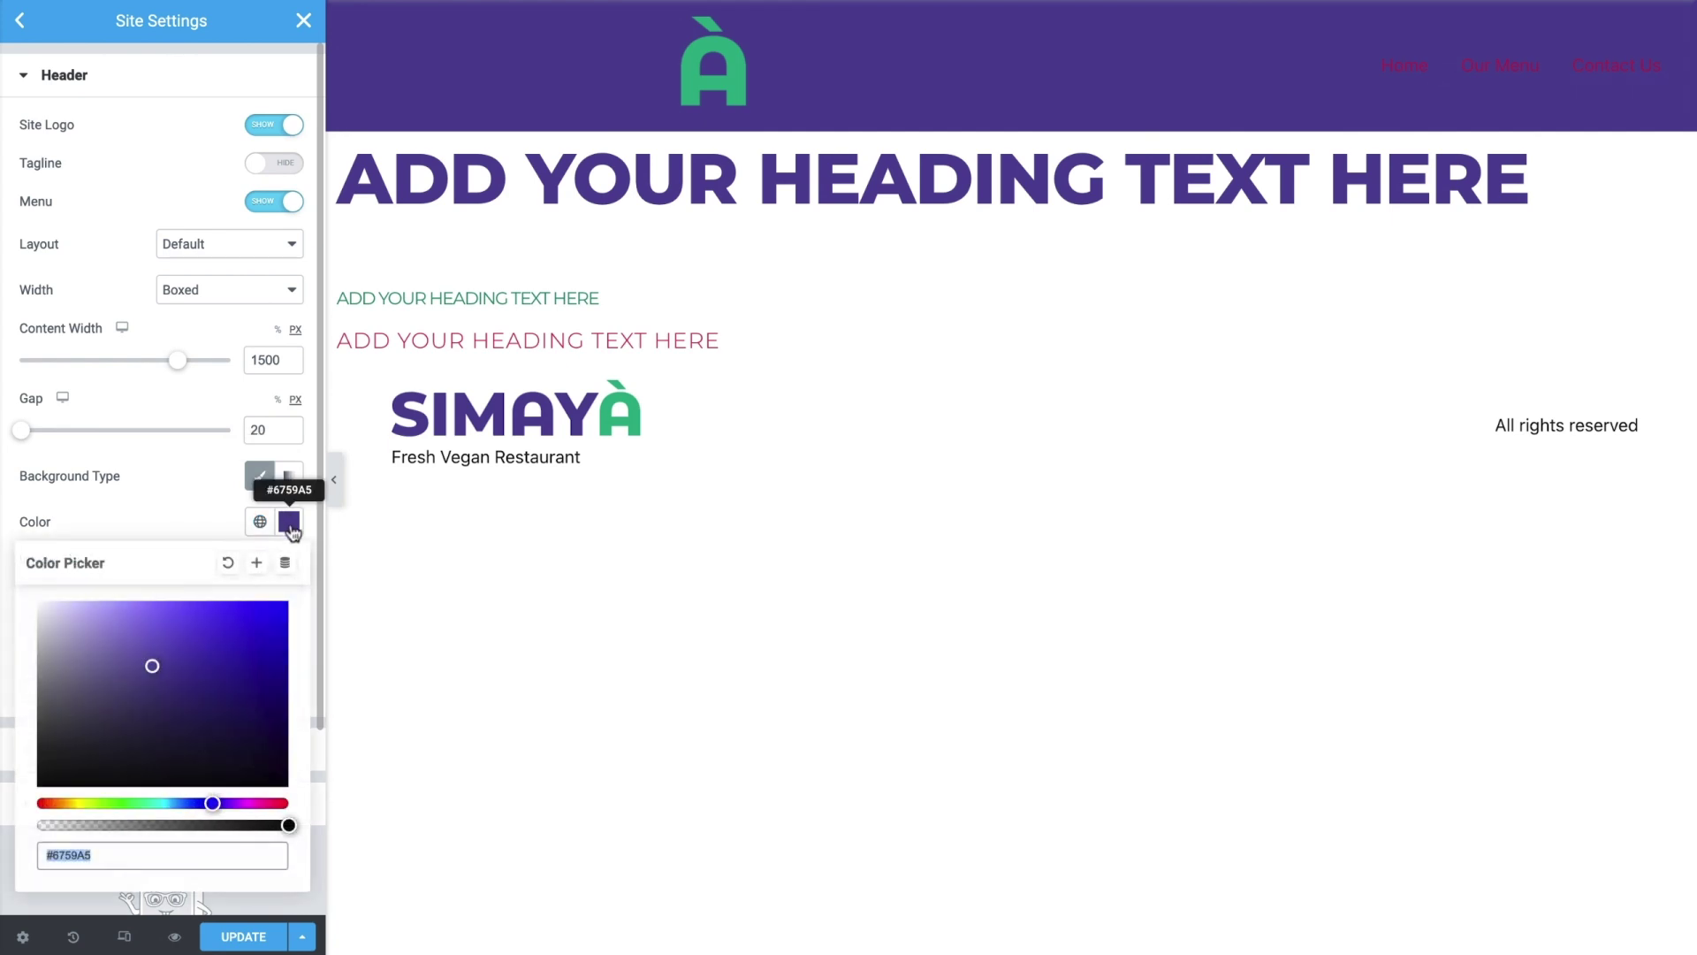
{"action": "left_click", "coordinate": [229, 567]}
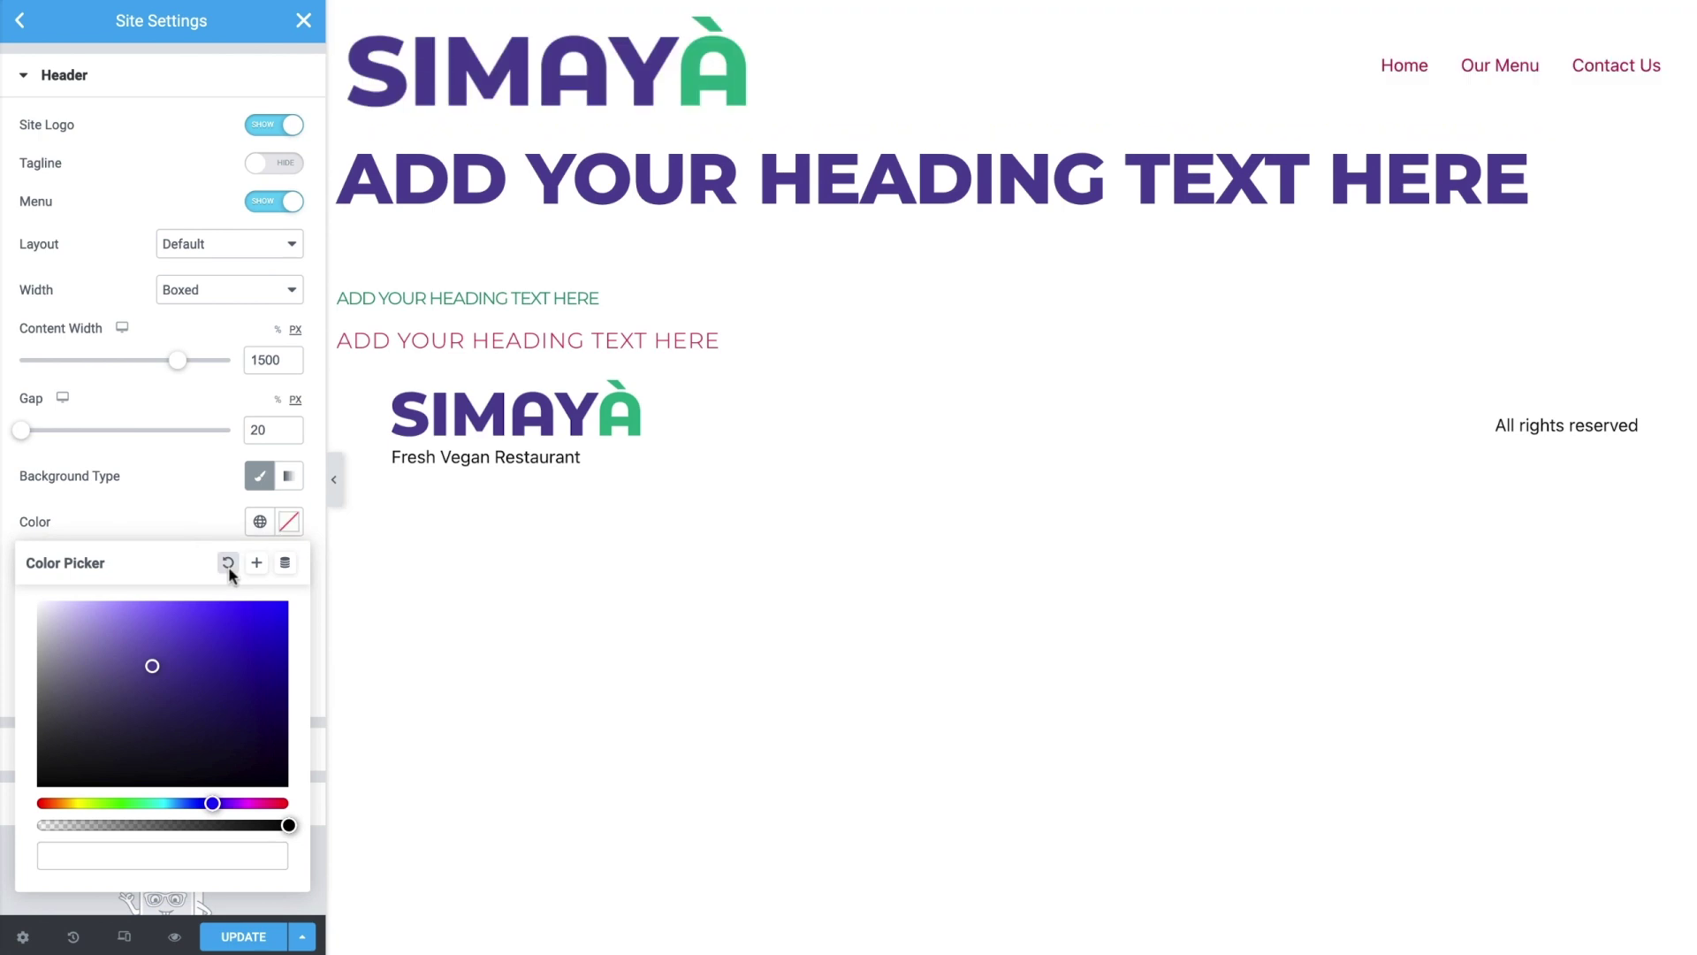
{"action": "left_click", "coordinate": [260, 476]}
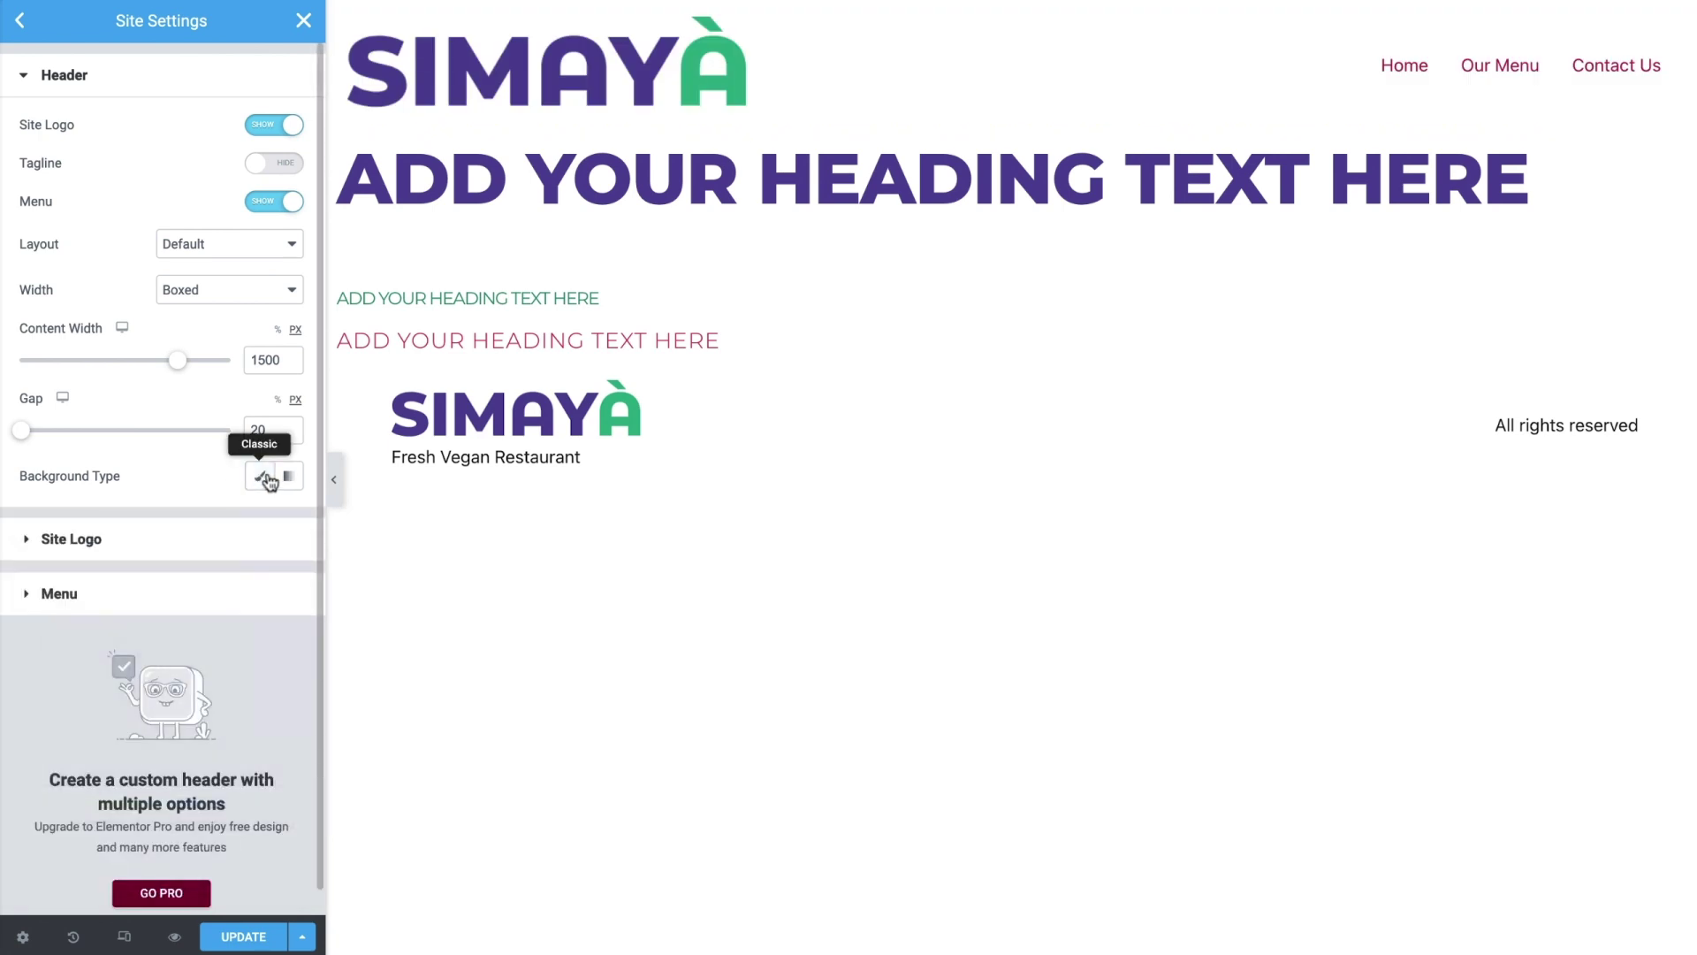
Step: Shrink the header Site Logo width to 125 px and bring up the Menu section
{"action": "left_click", "coordinate": [251, 546]}
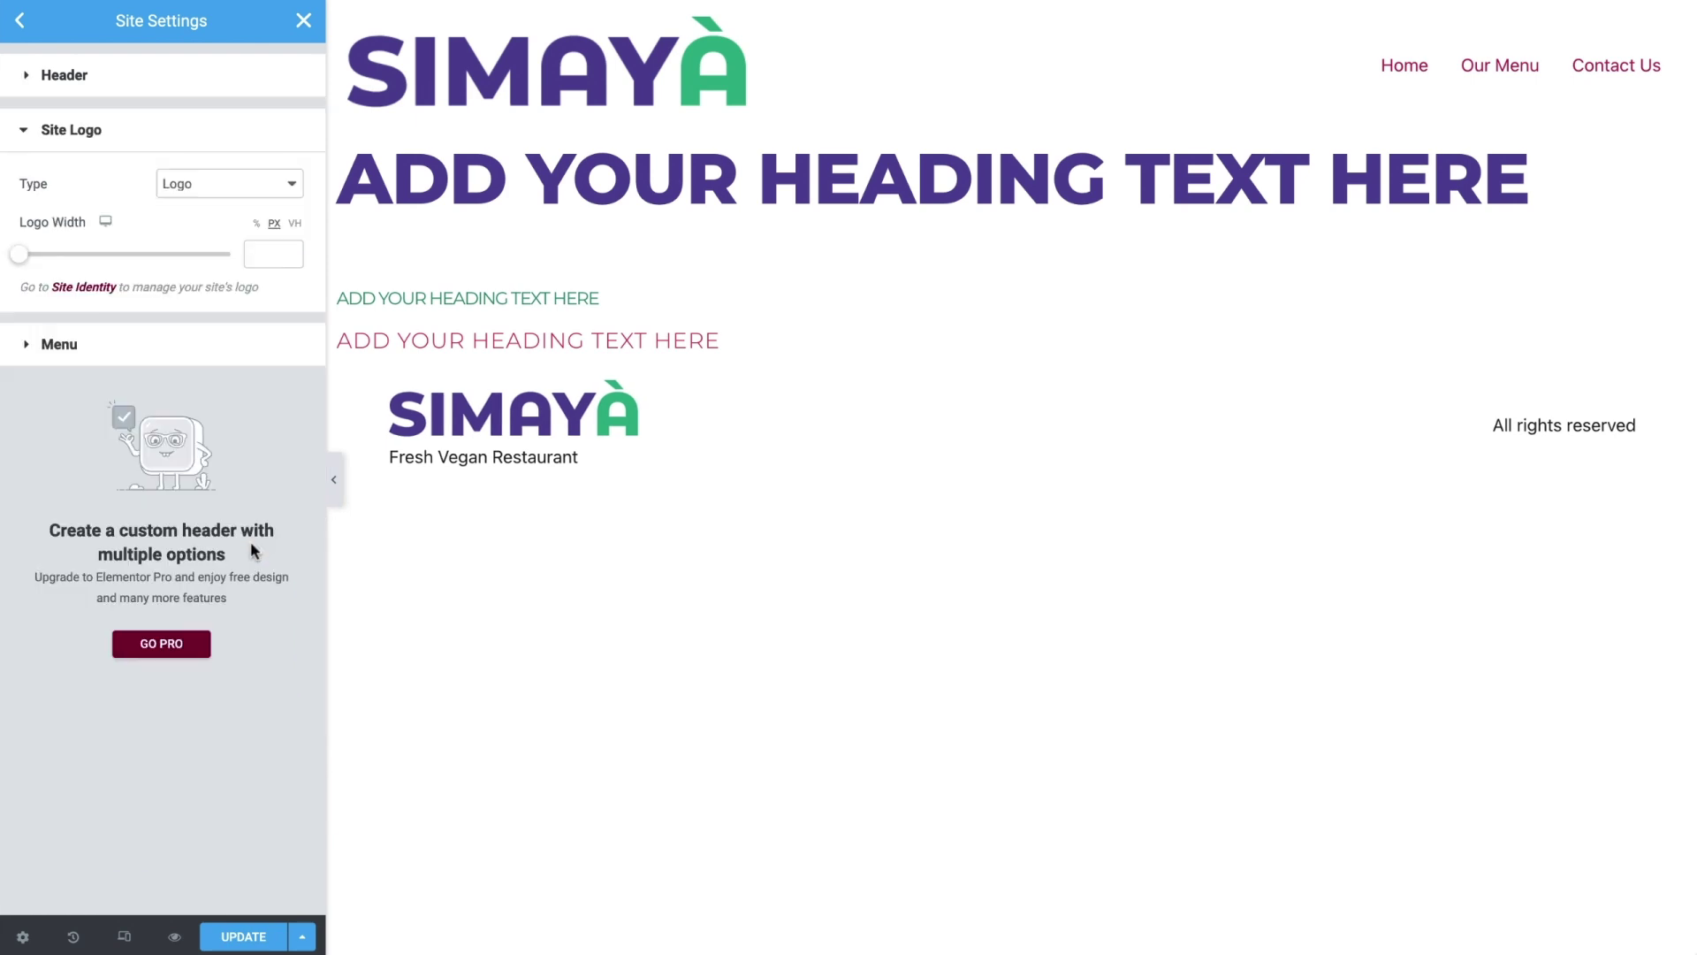
{"action": "left_click", "coordinate": [270, 254]}
{"action": "type", "text": "125"}
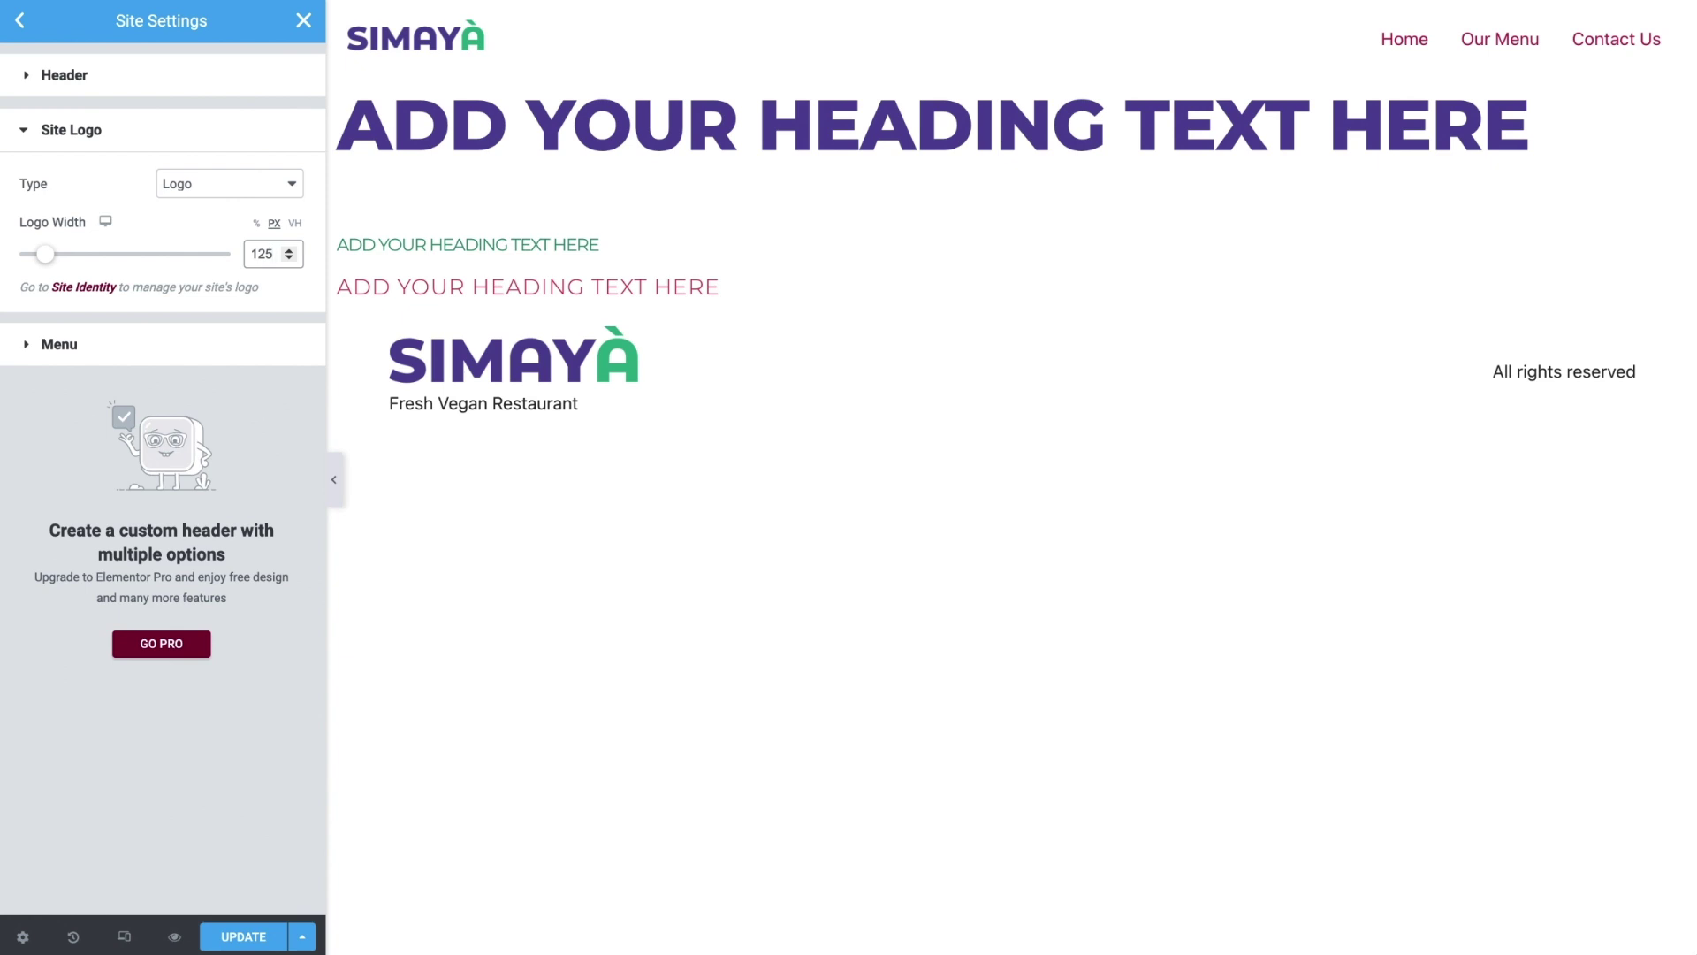
{"action": "left_click", "coordinate": [244, 347]}
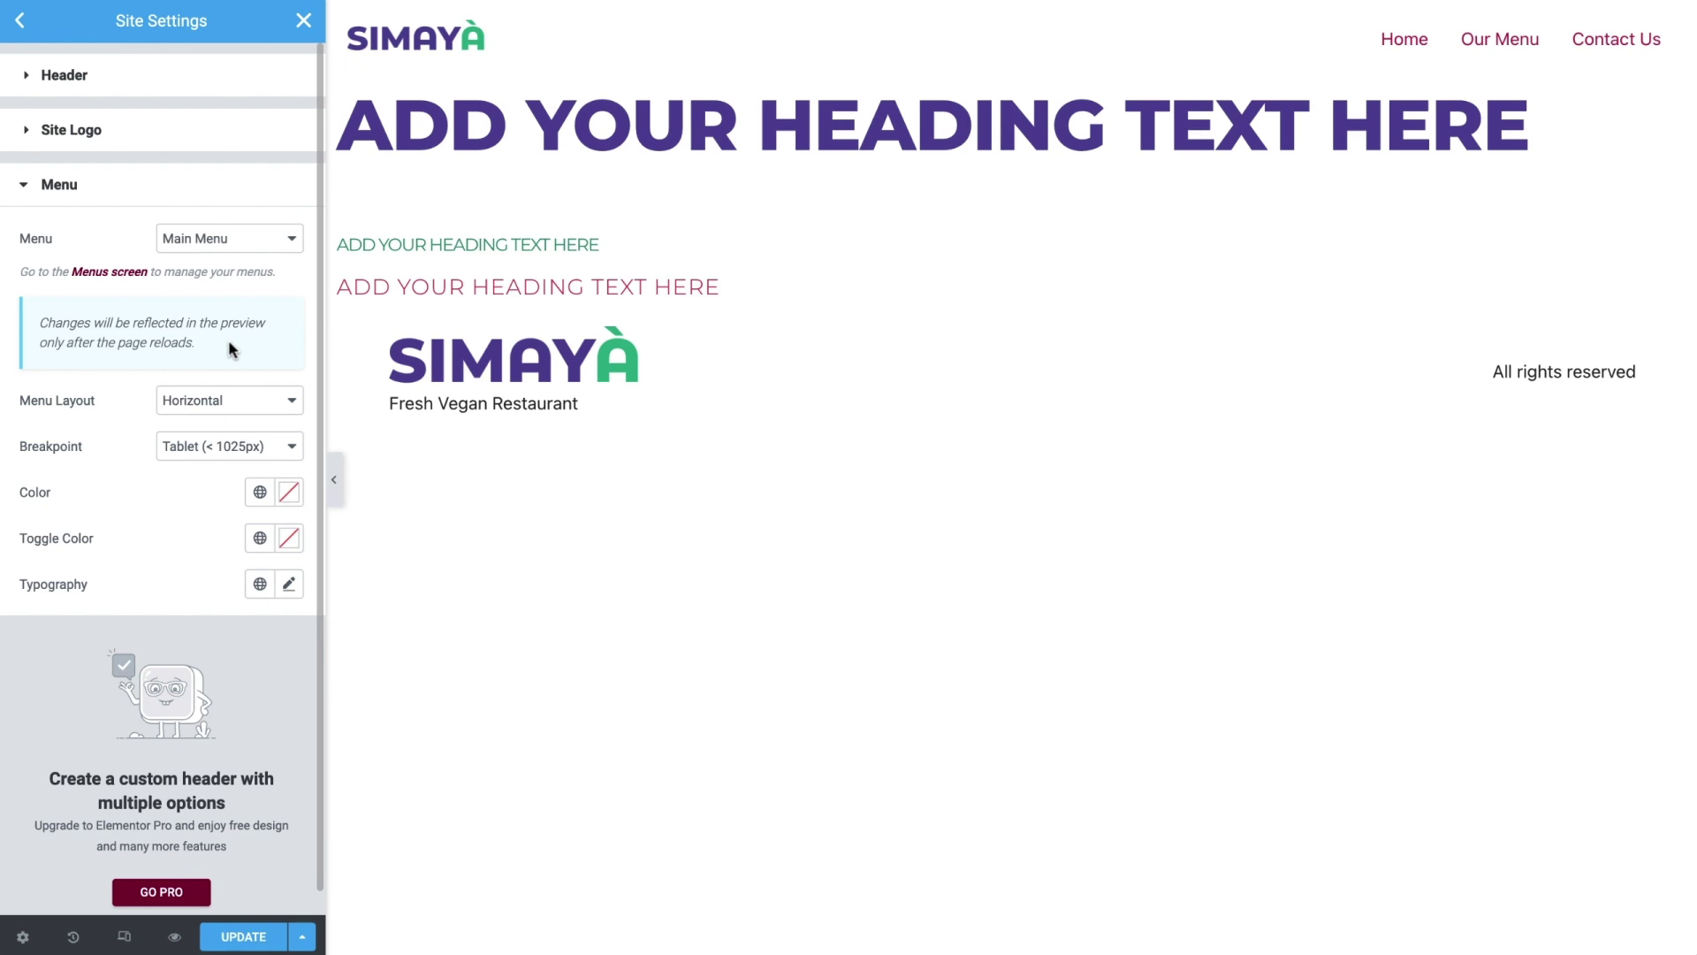
Step: Try the Dropdown menu layout, revert to Horizontal, and set the breakpoint to Mobile (< 768px)
{"action": "left_click", "coordinate": [269, 407]}
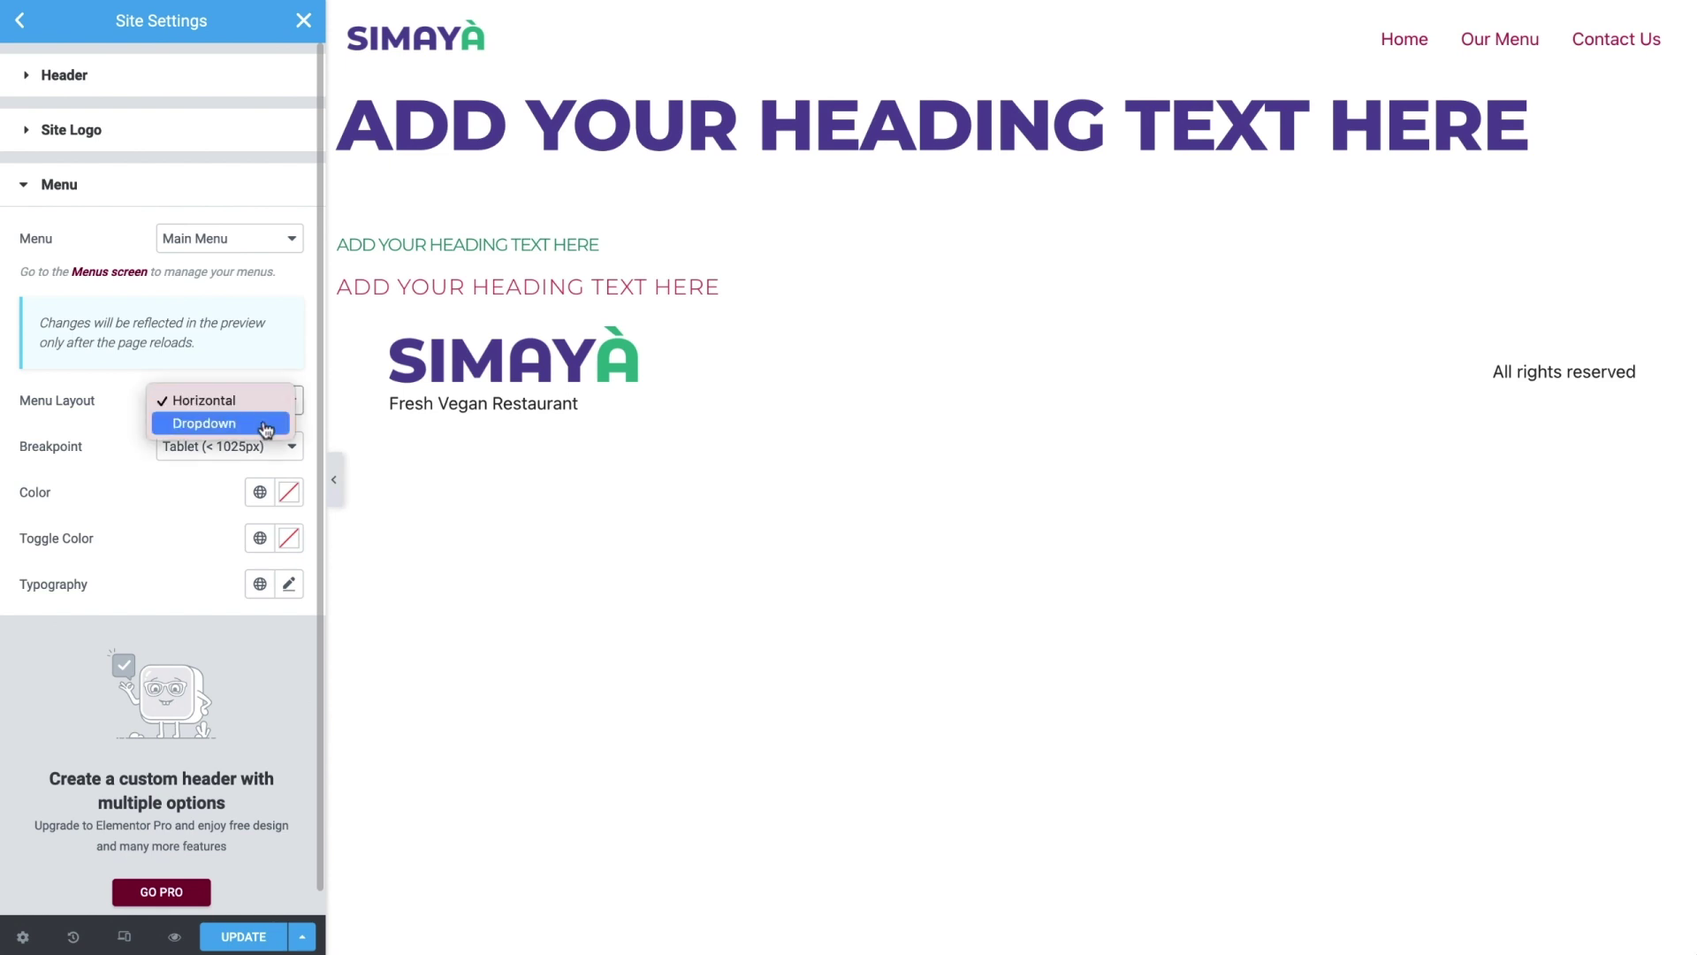
{"action": "left_click", "coordinate": [265, 426]}
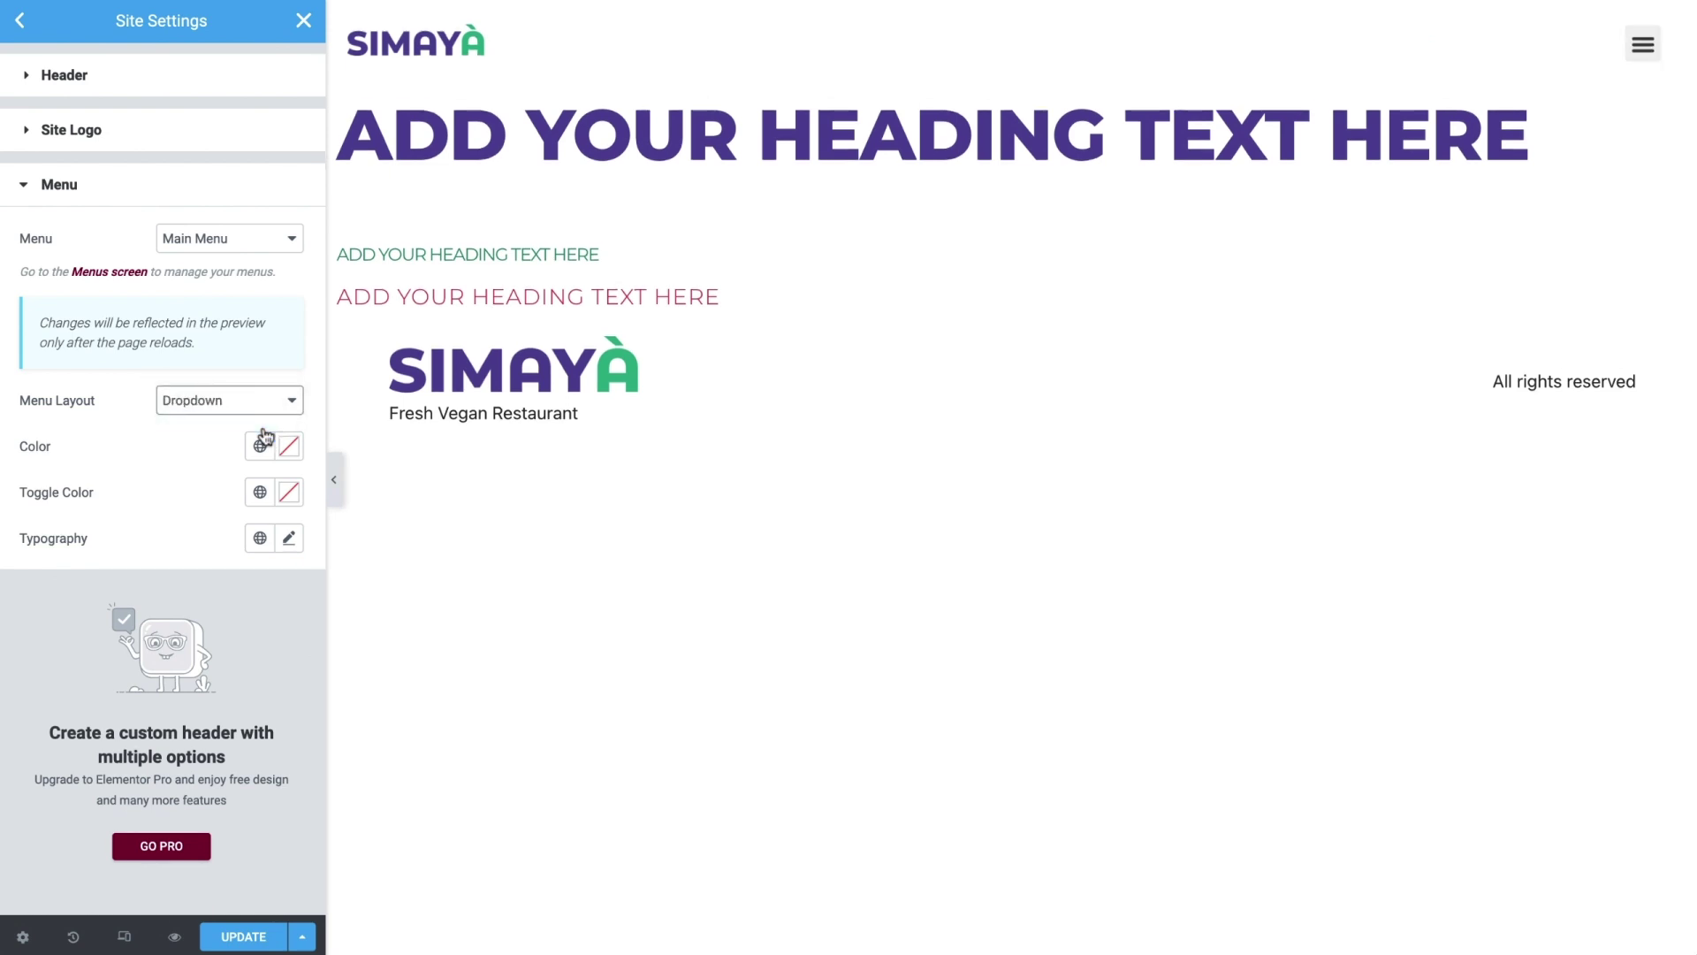
{"action": "left_click", "coordinate": [279, 414]}
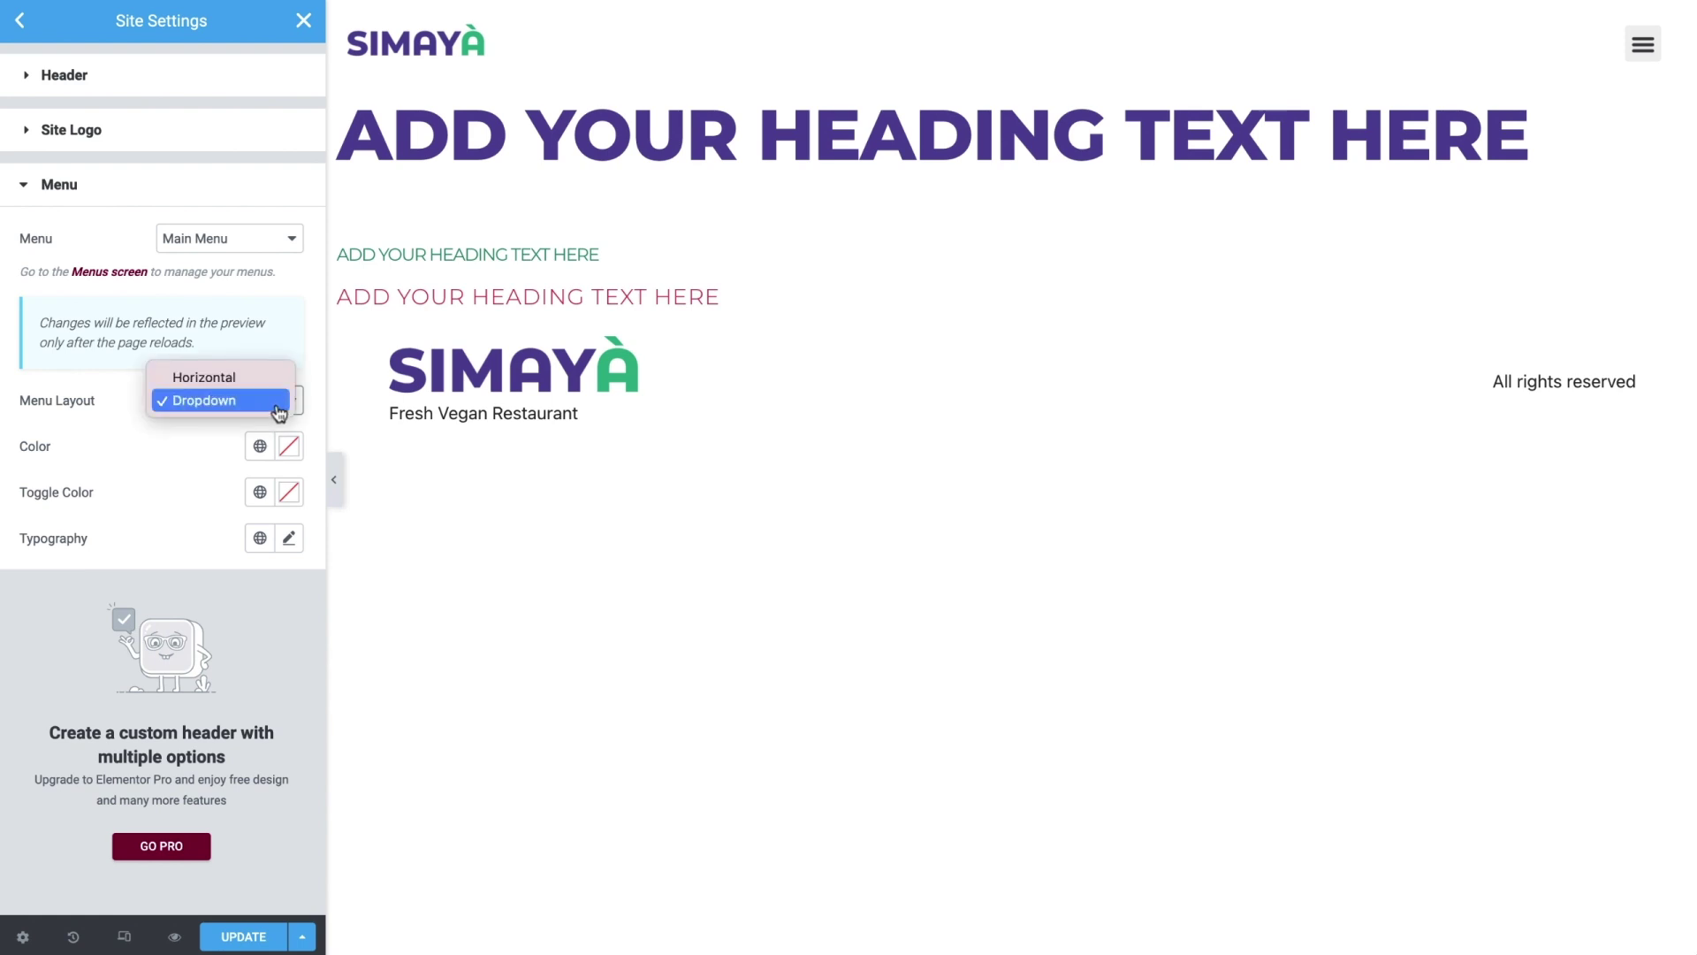
{"action": "left_click", "coordinate": [271, 378]}
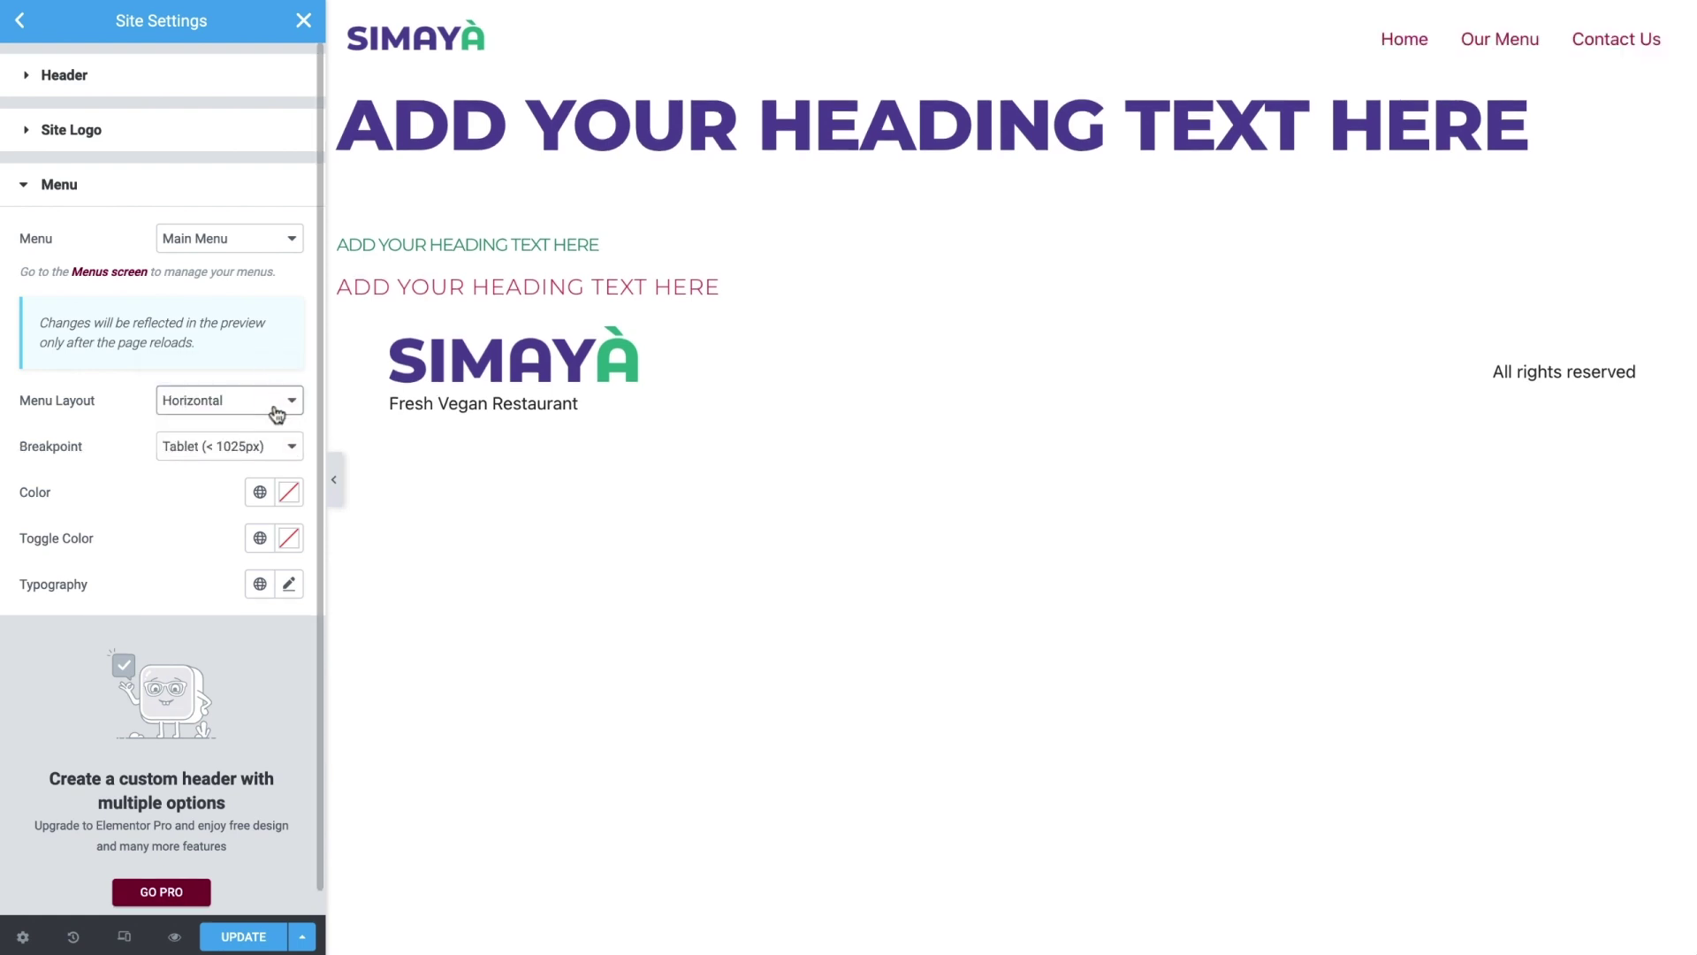
{"action": "left_click", "coordinate": [282, 457]}
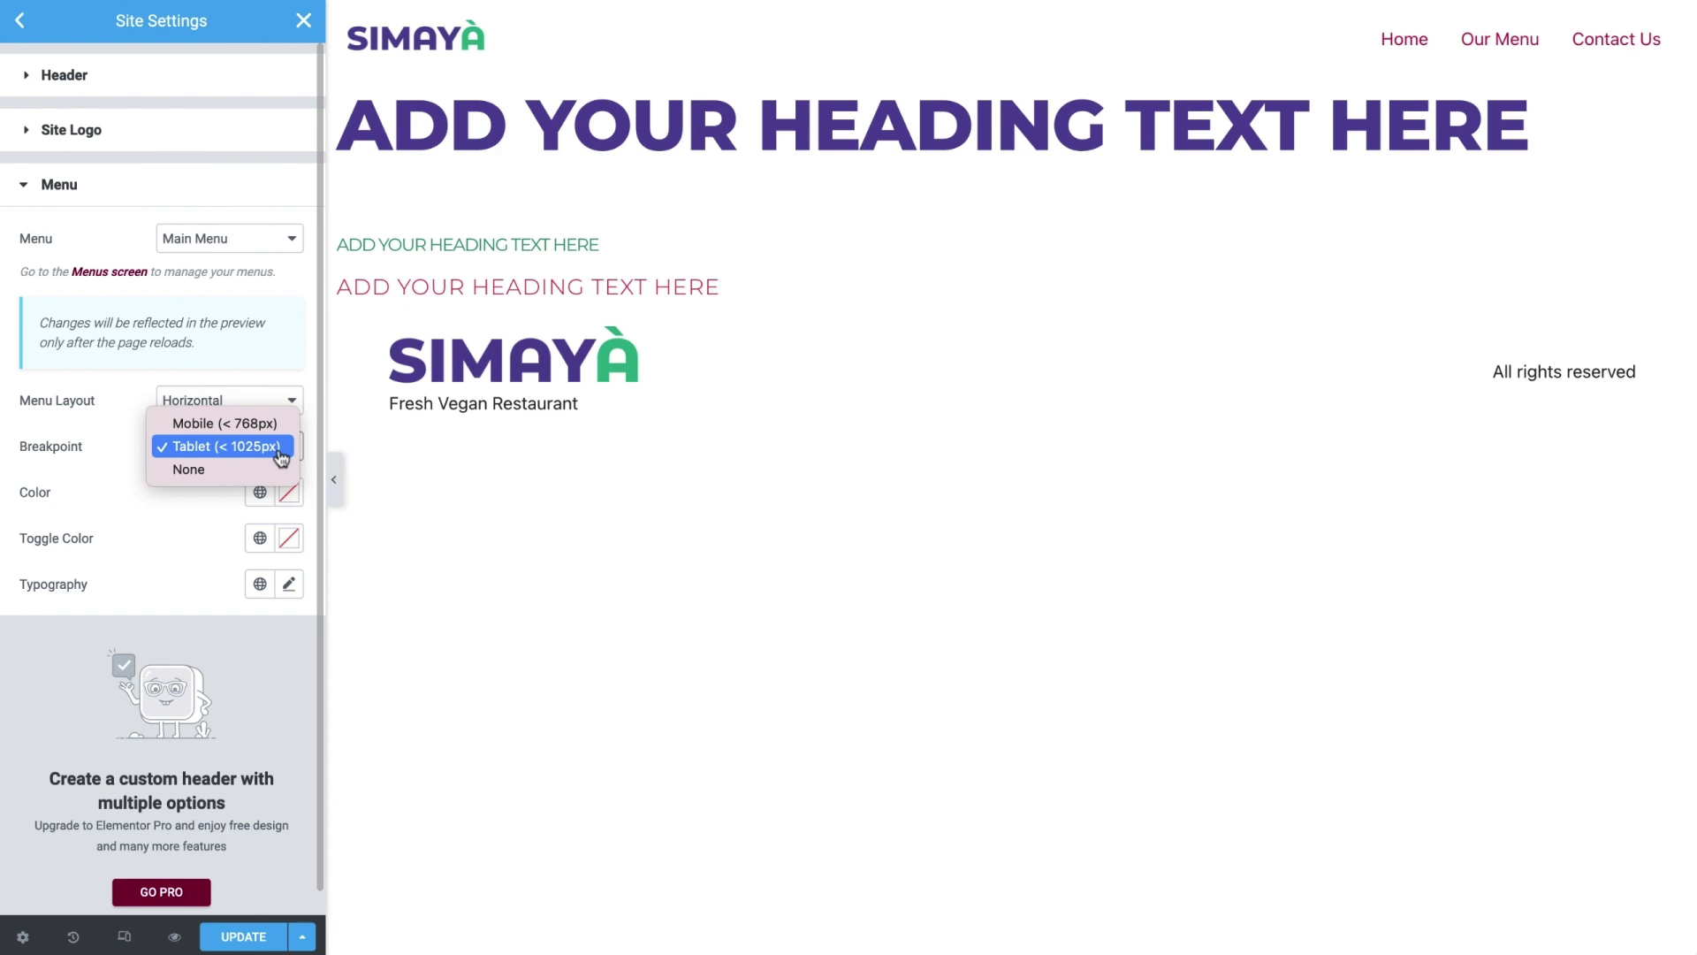
{"action": "left_click", "coordinate": [279, 425]}
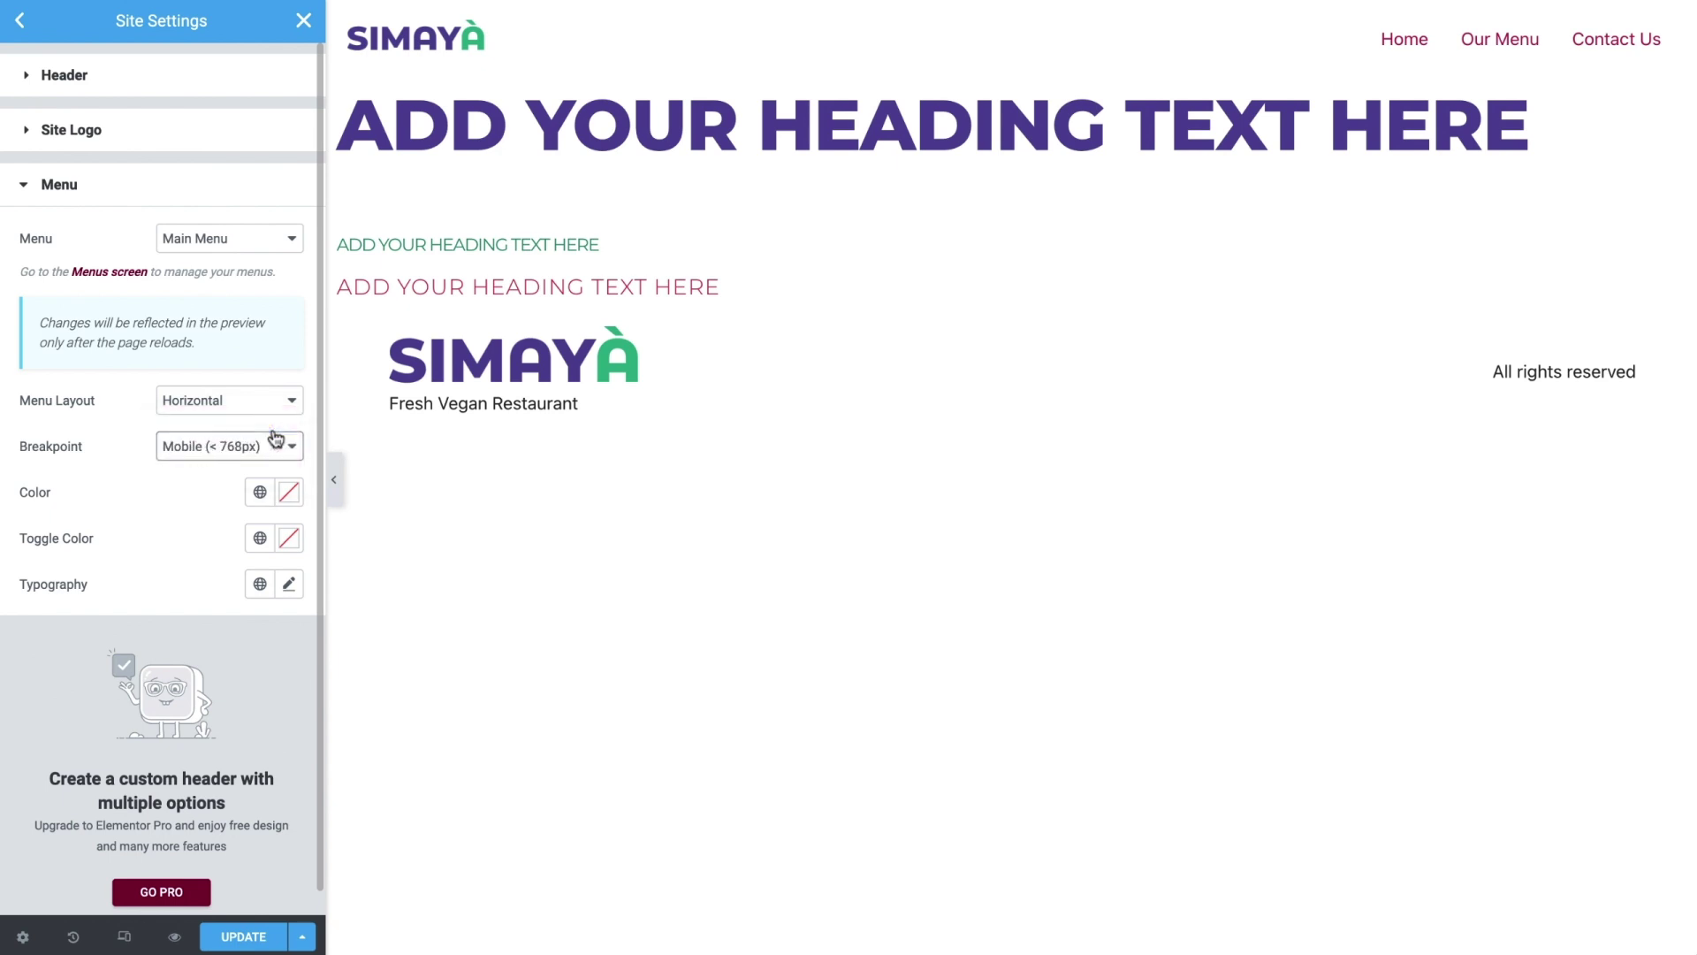
Step: Colour the header menu links and toggle Grape and apply the global NAV MENU font
{"action": "left_click", "coordinate": [259, 495]}
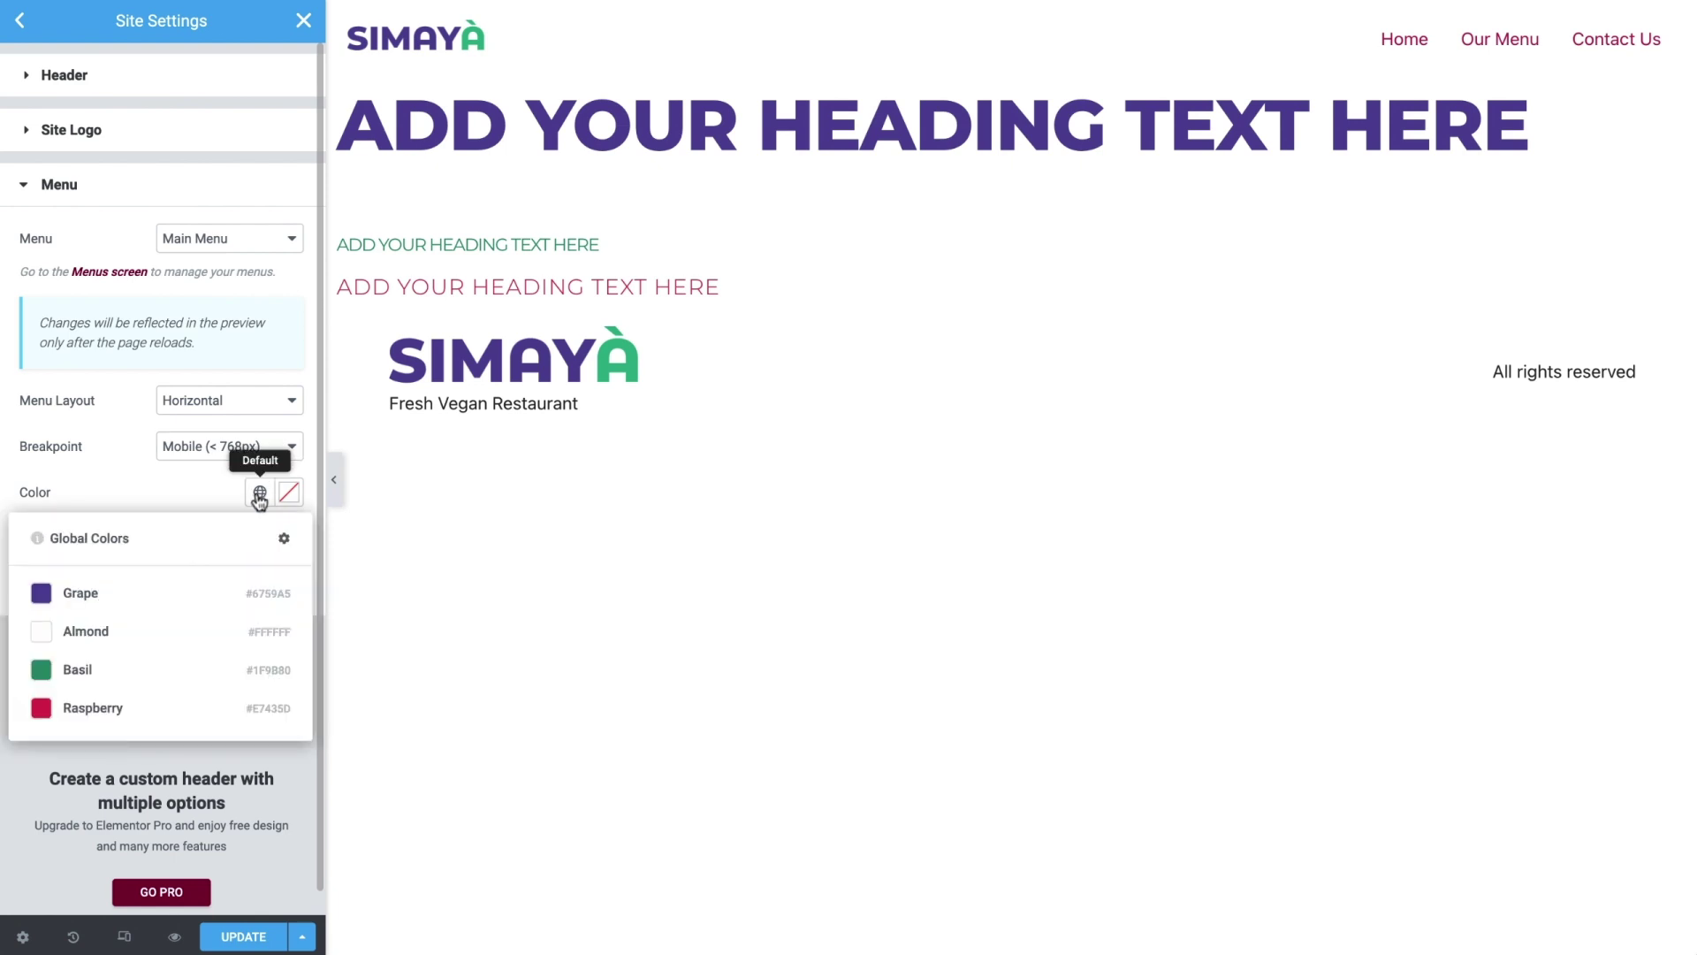
{"action": "left_click", "coordinate": [245, 595]}
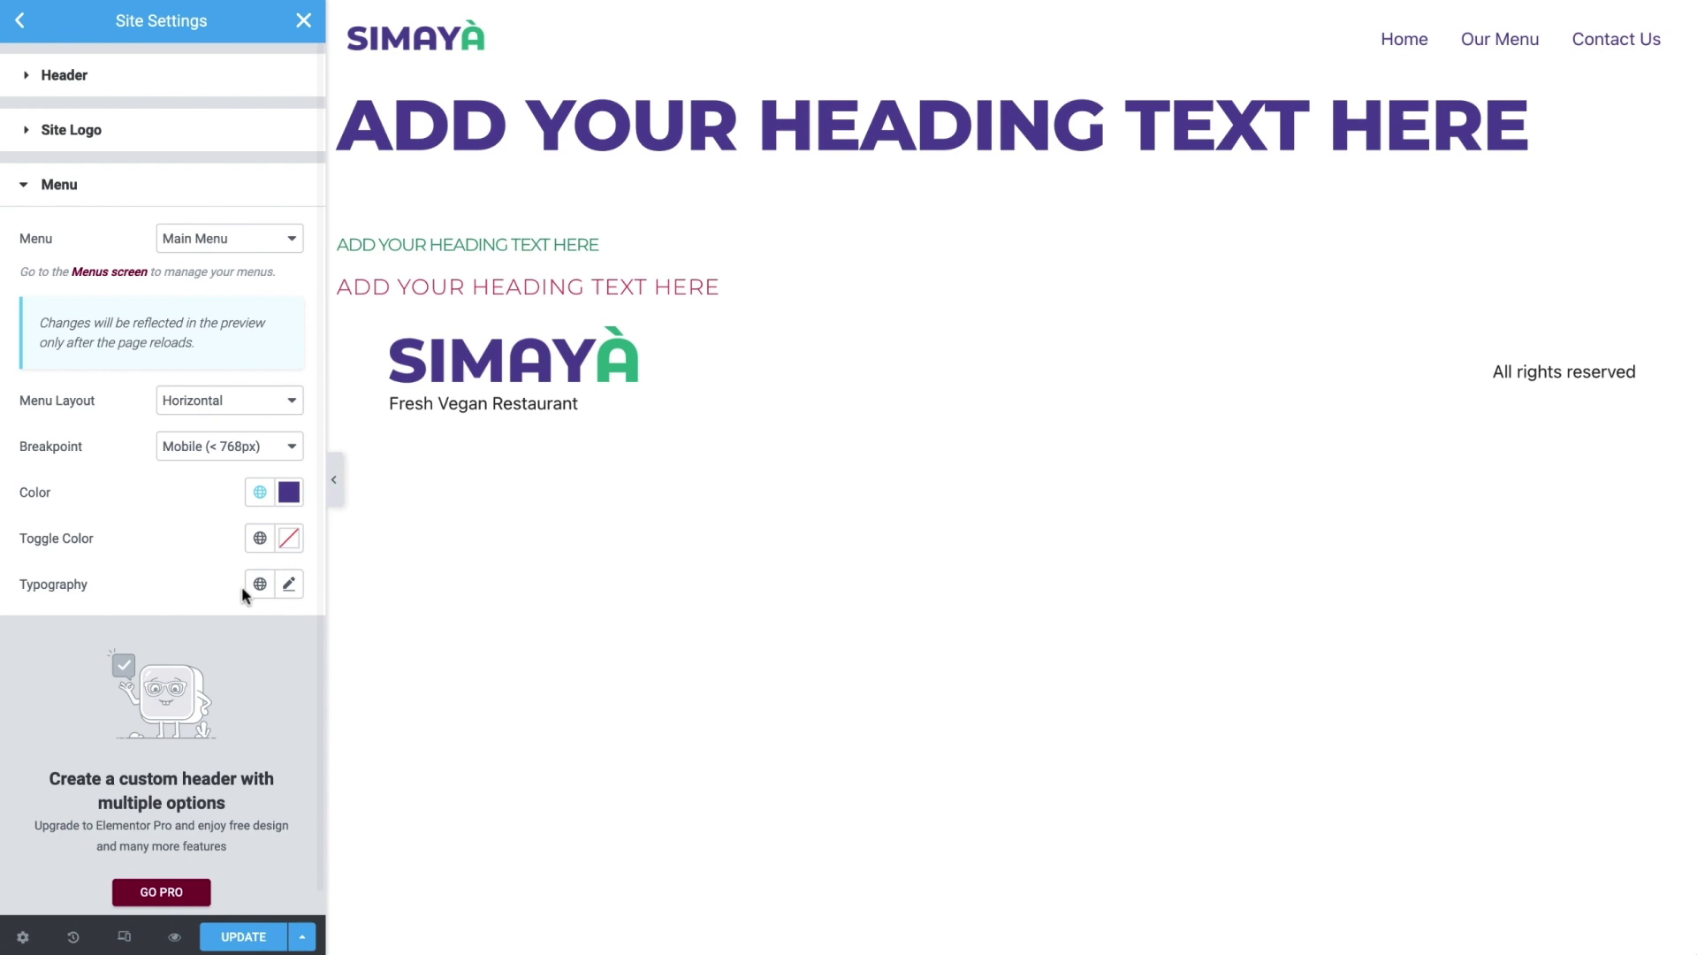
{"action": "left_click", "coordinate": [259, 547]}
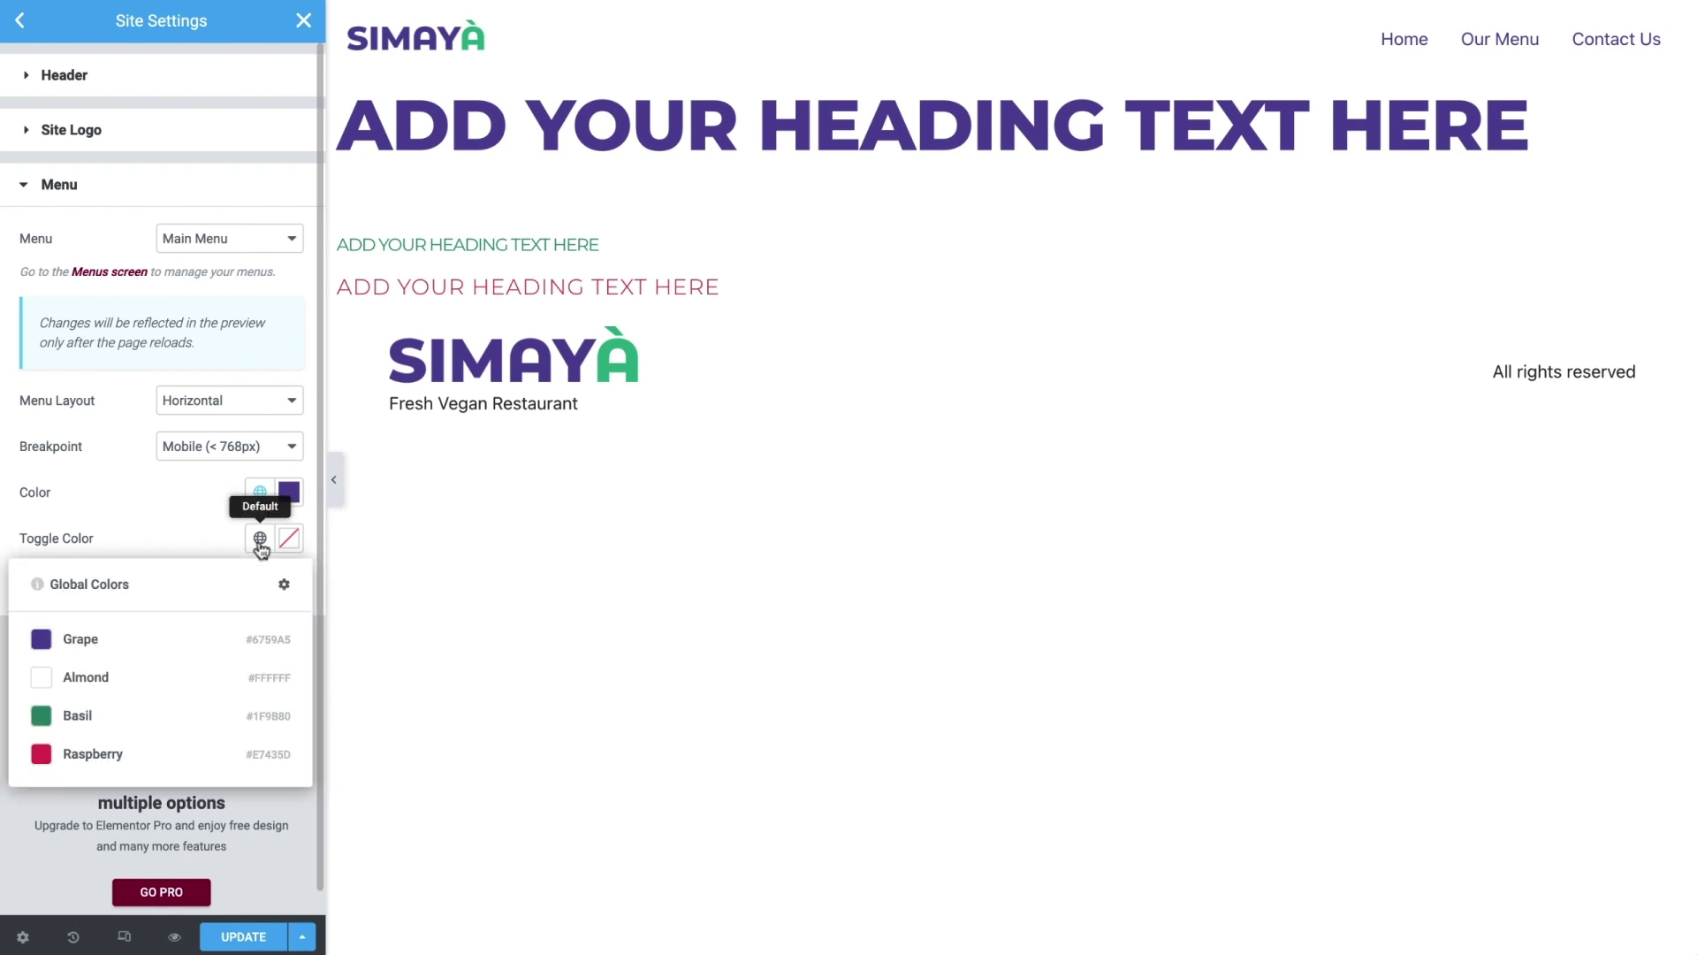
{"action": "left_click", "coordinate": [239, 641]}
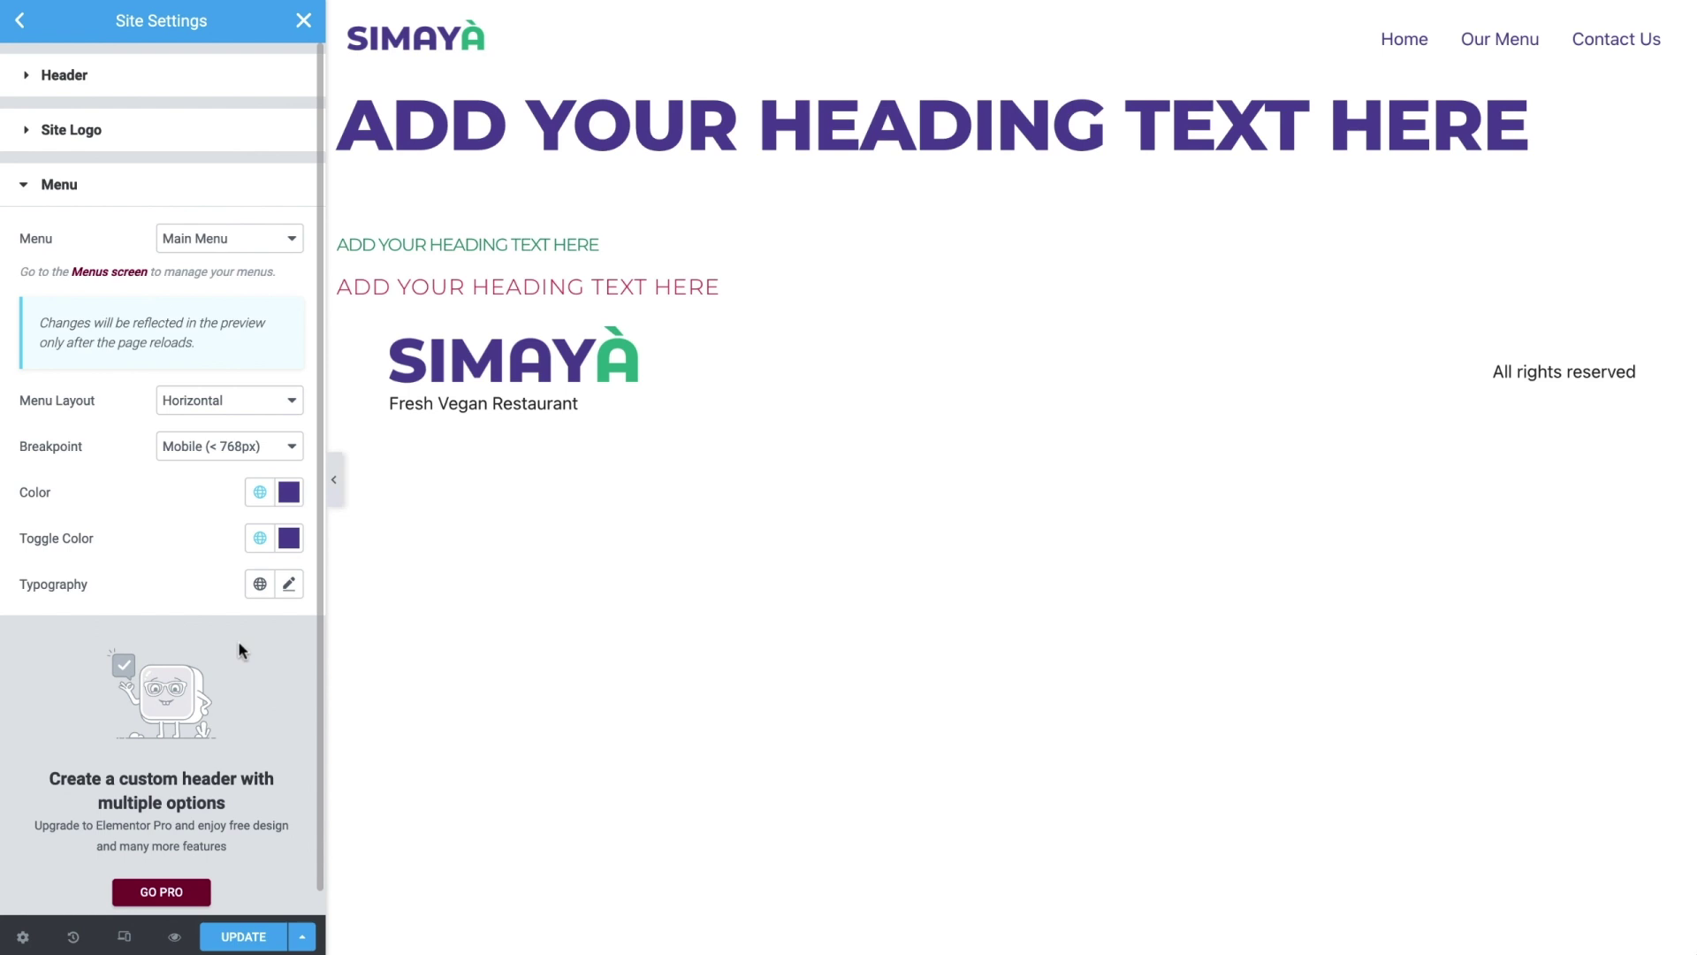
{"action": "left_click", "coordinate": [260, 587]}
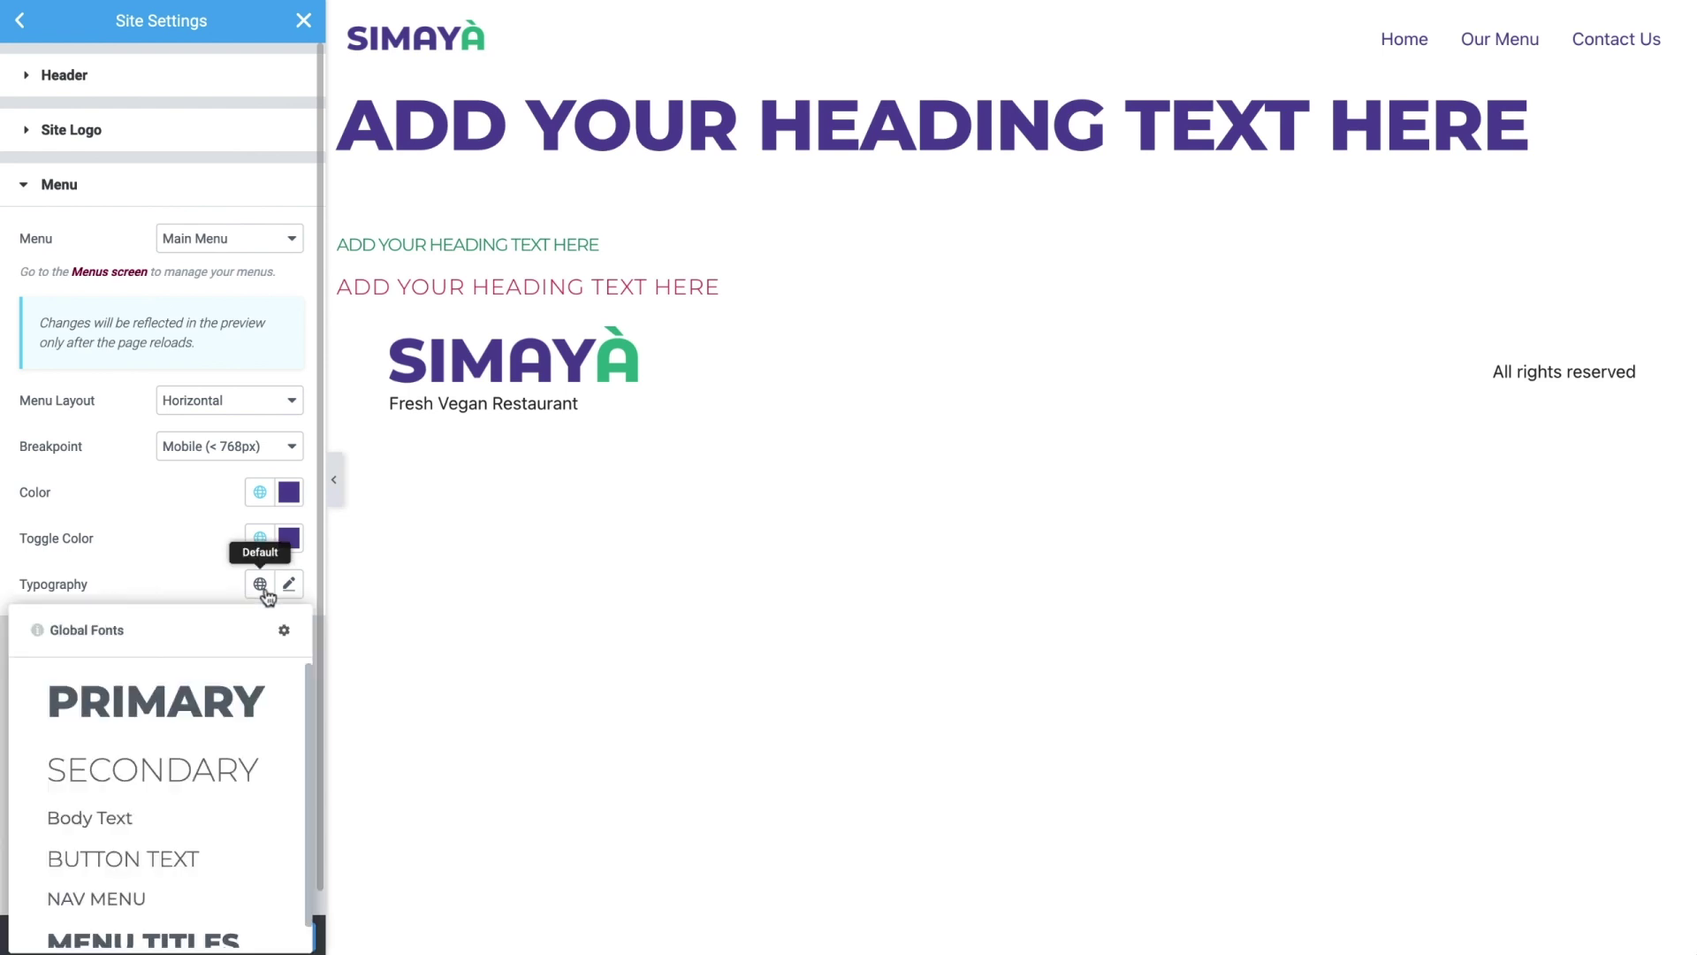
{"action": "left_click", "coordinate": [223, 902]}
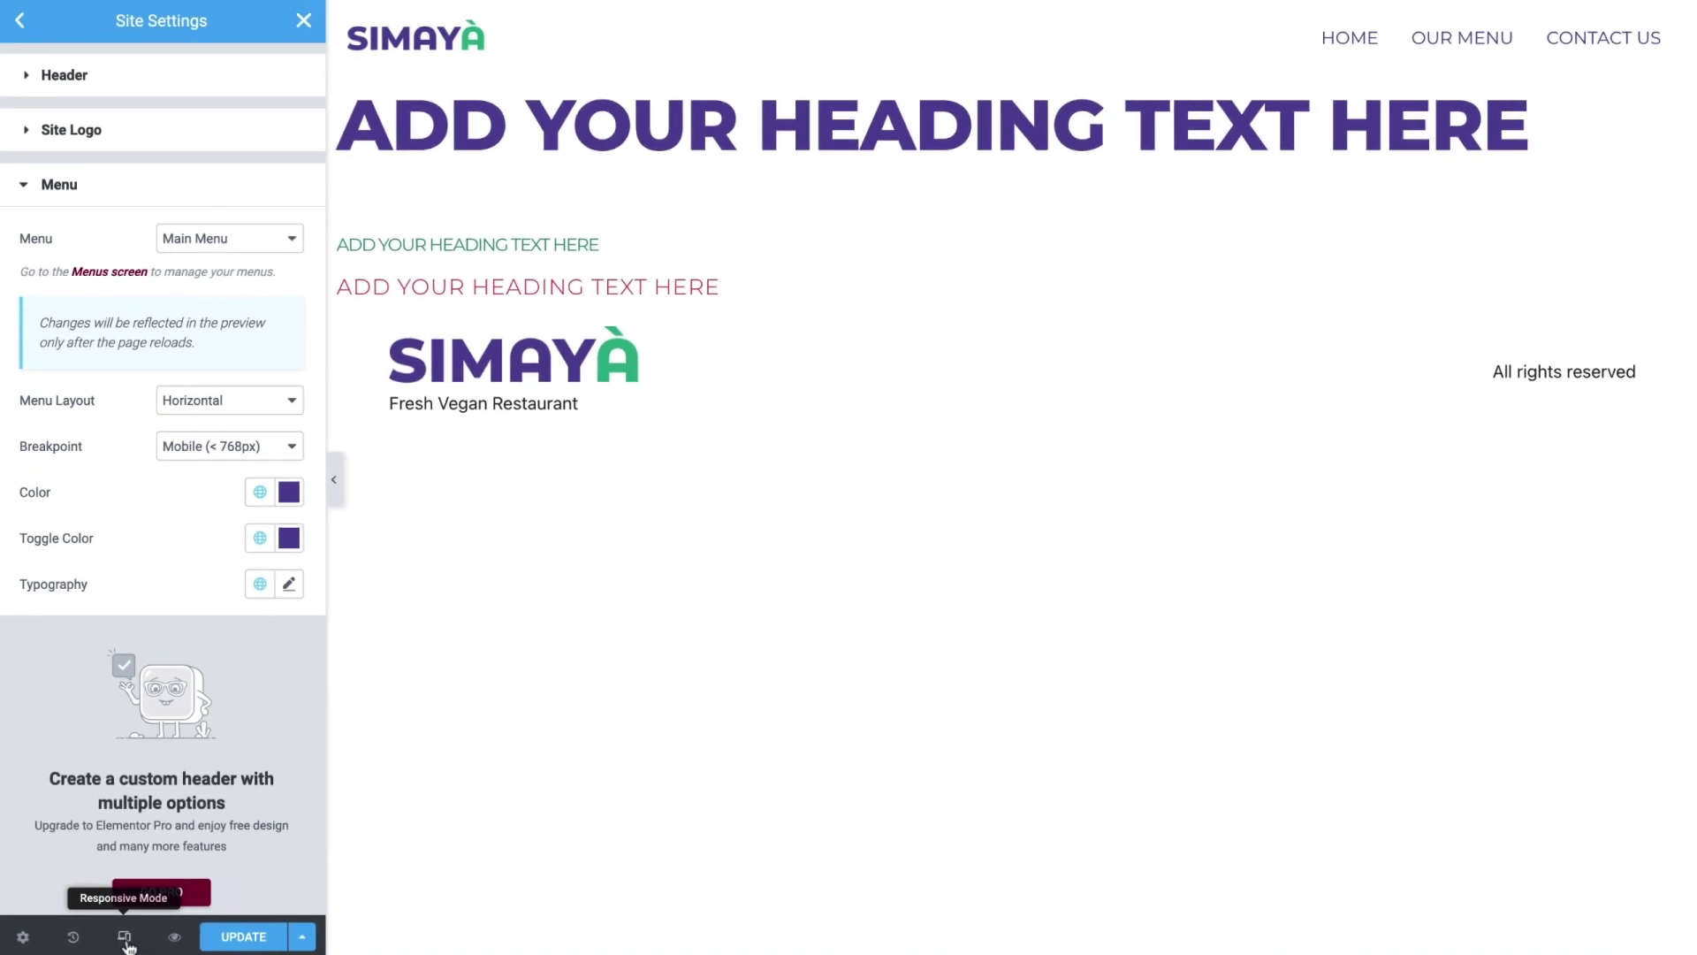
Step: Preview at phone width, open and close the hamburger menu, then switch to tablet width
{"action": "left_click", "coordinate": [125, 938]}
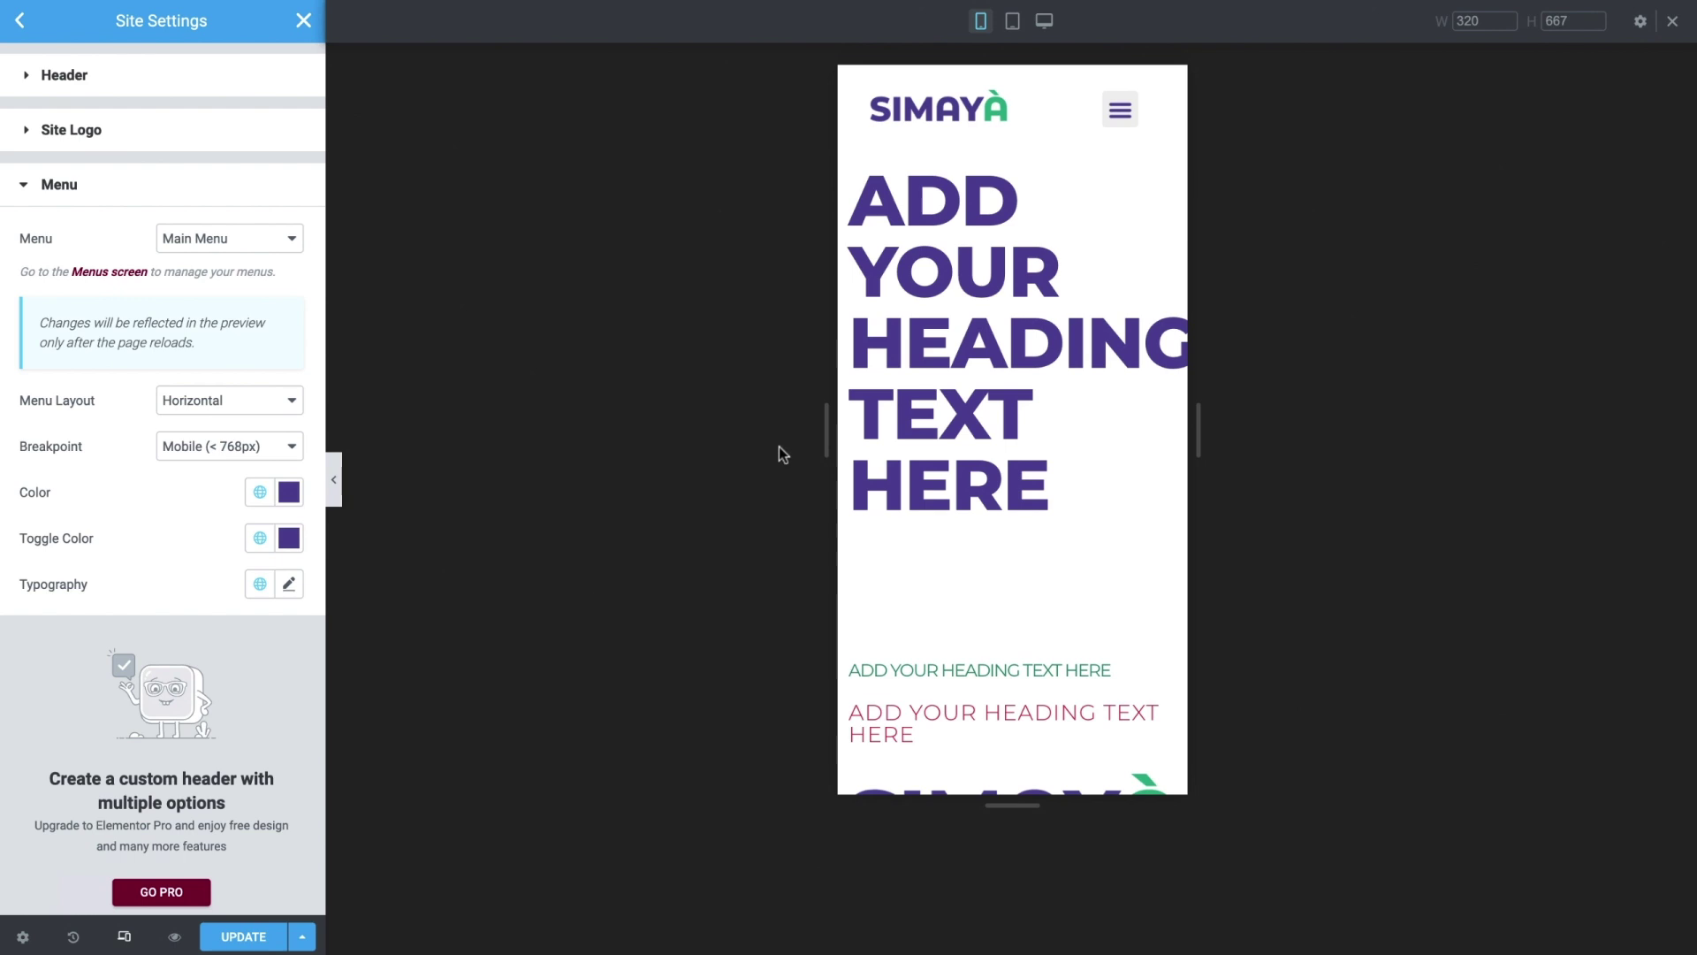
{"action": "left_click", "coordinate": [1121, 127]}
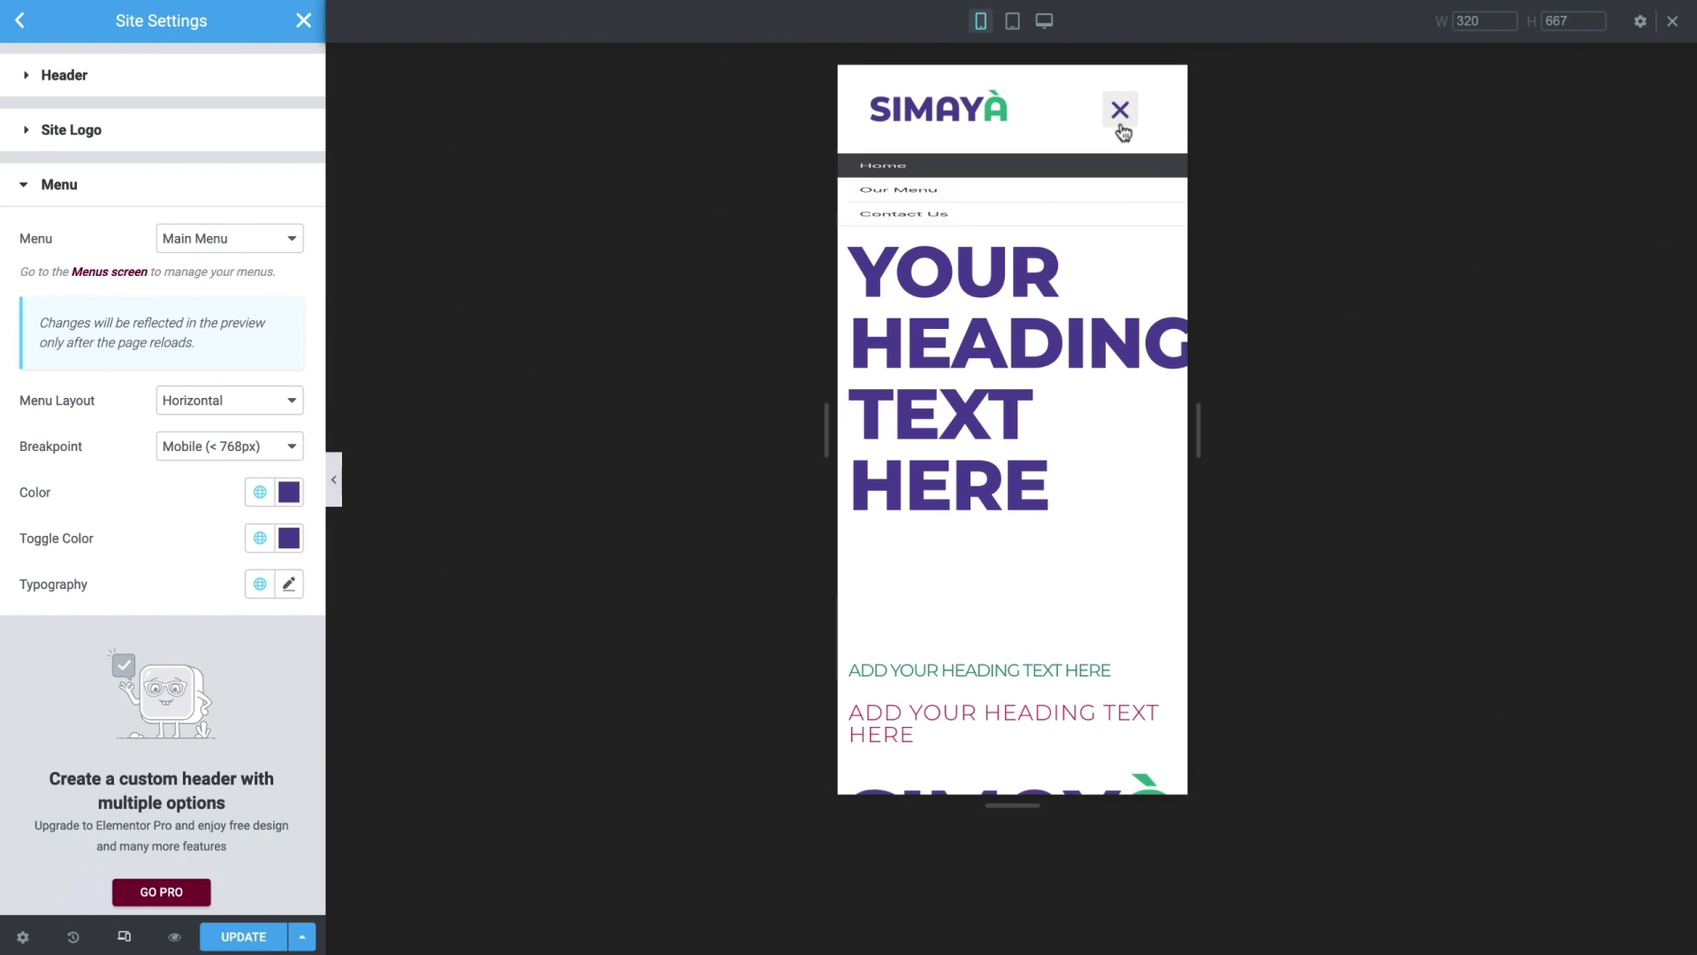
{"action": "left_click", "coordinate": [1121, 126]}
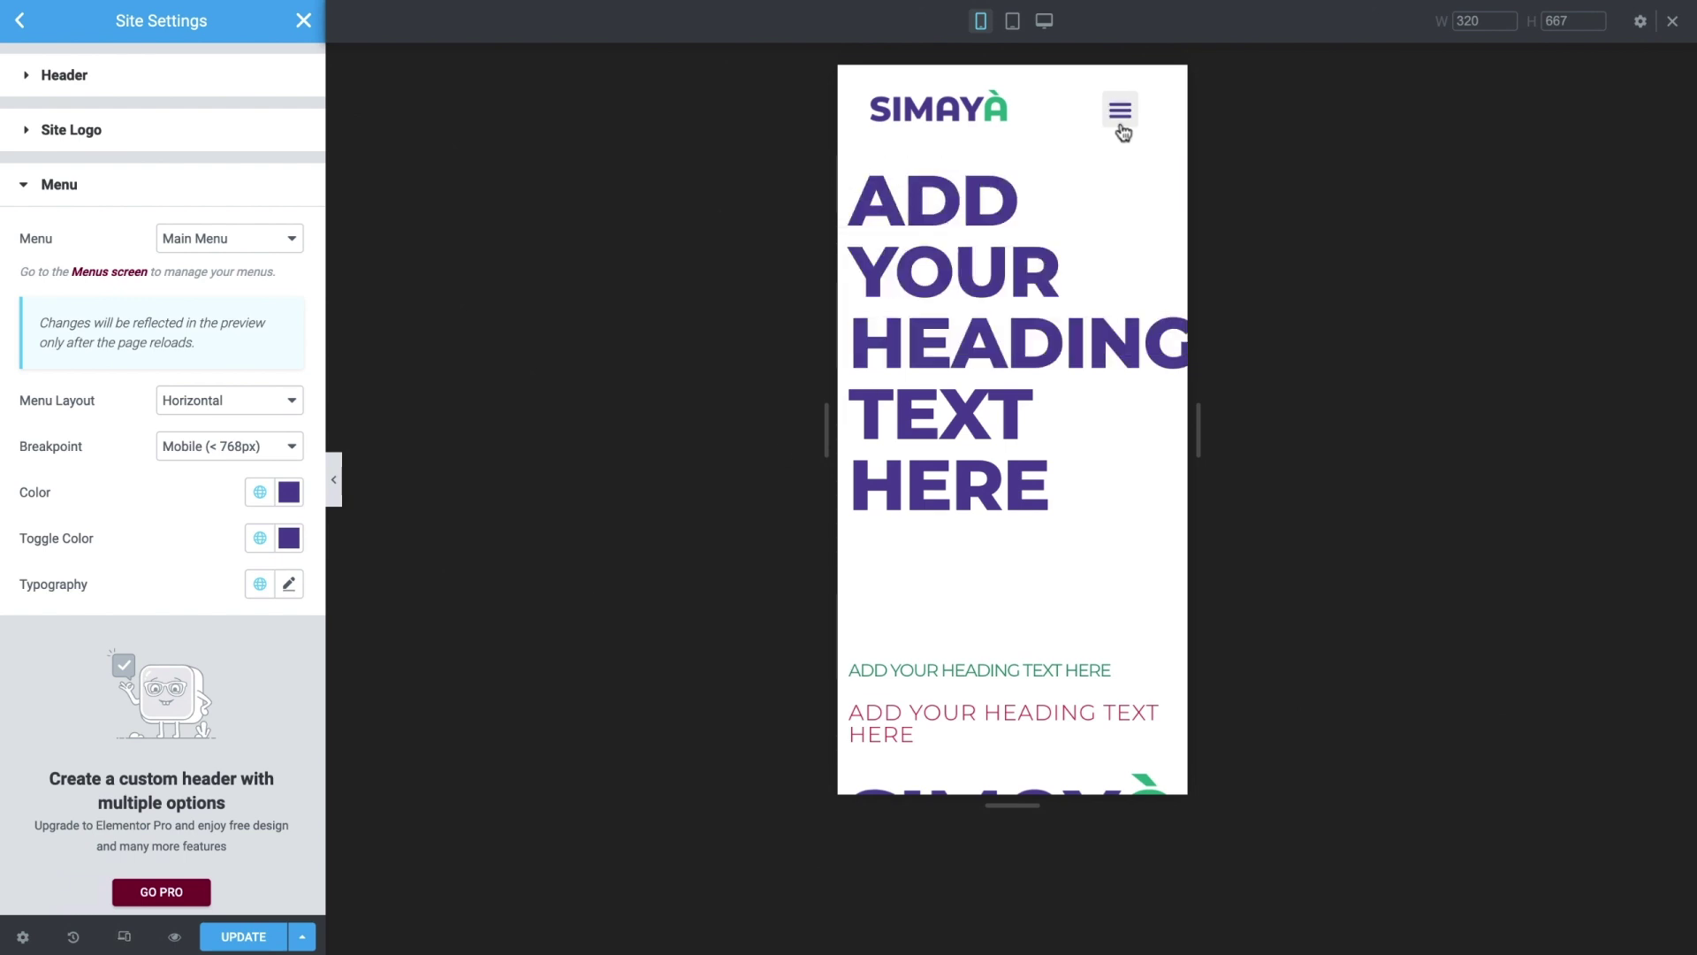
{"action": "left_click", "coordinate": [1013, 23]}
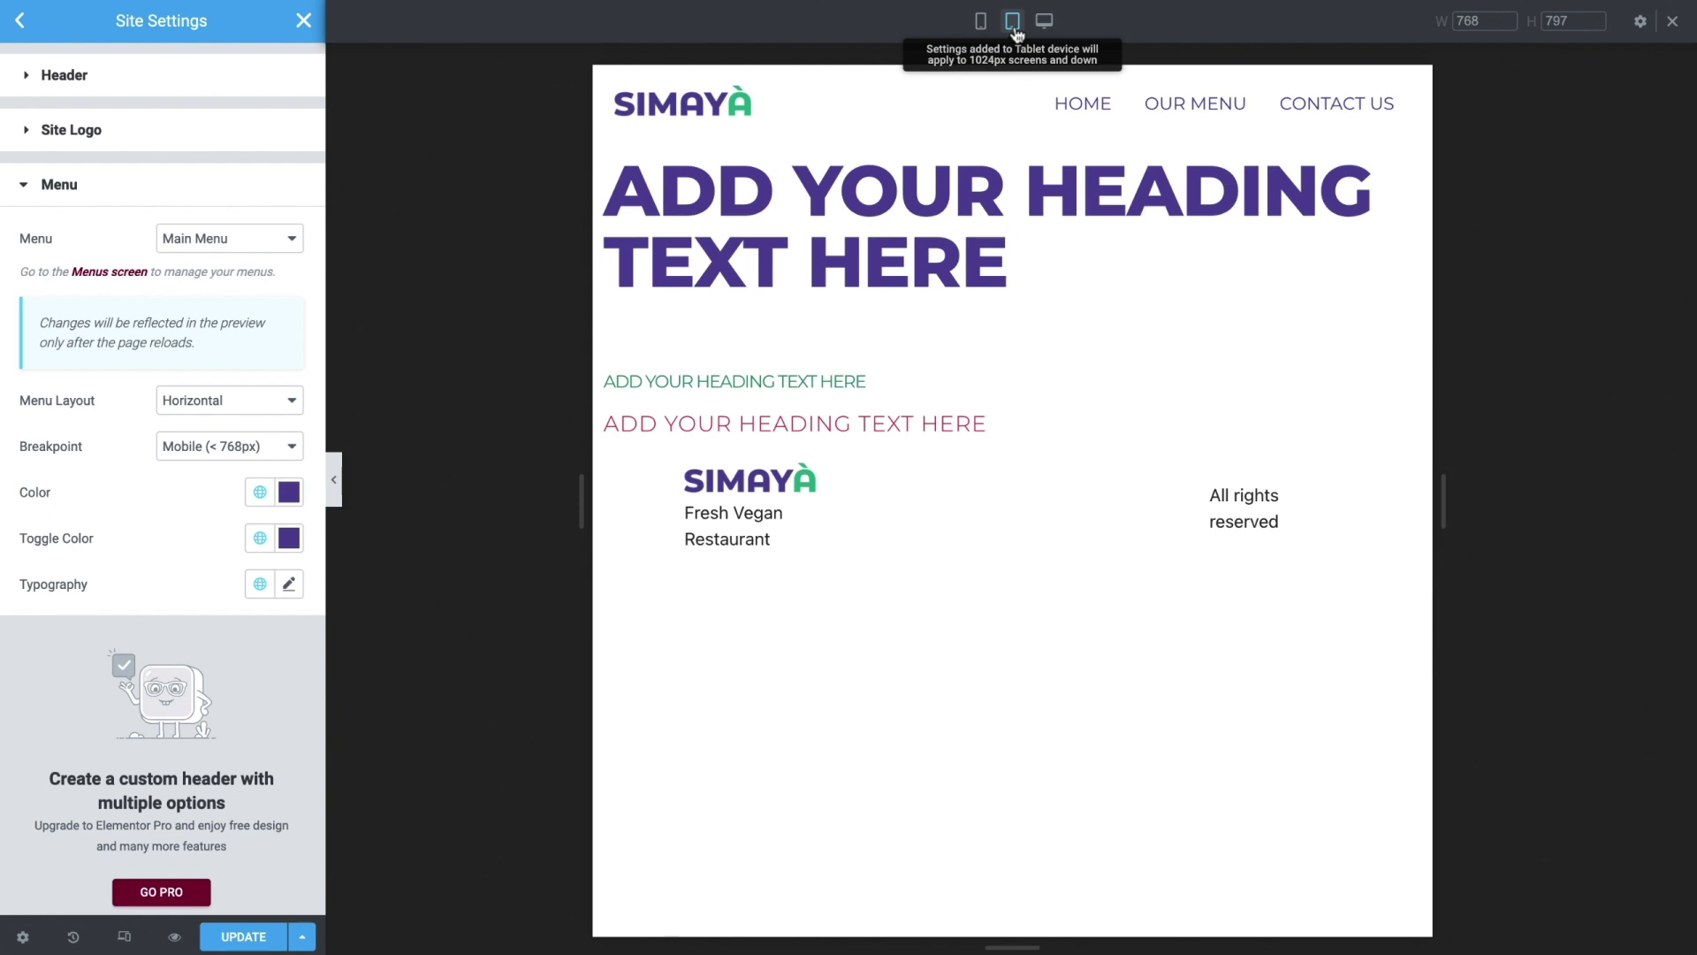
Step: Return to the desktop preview and go to the Footer section of Site Settings
{"action": "left_click", "coordinate": [125, 936]}
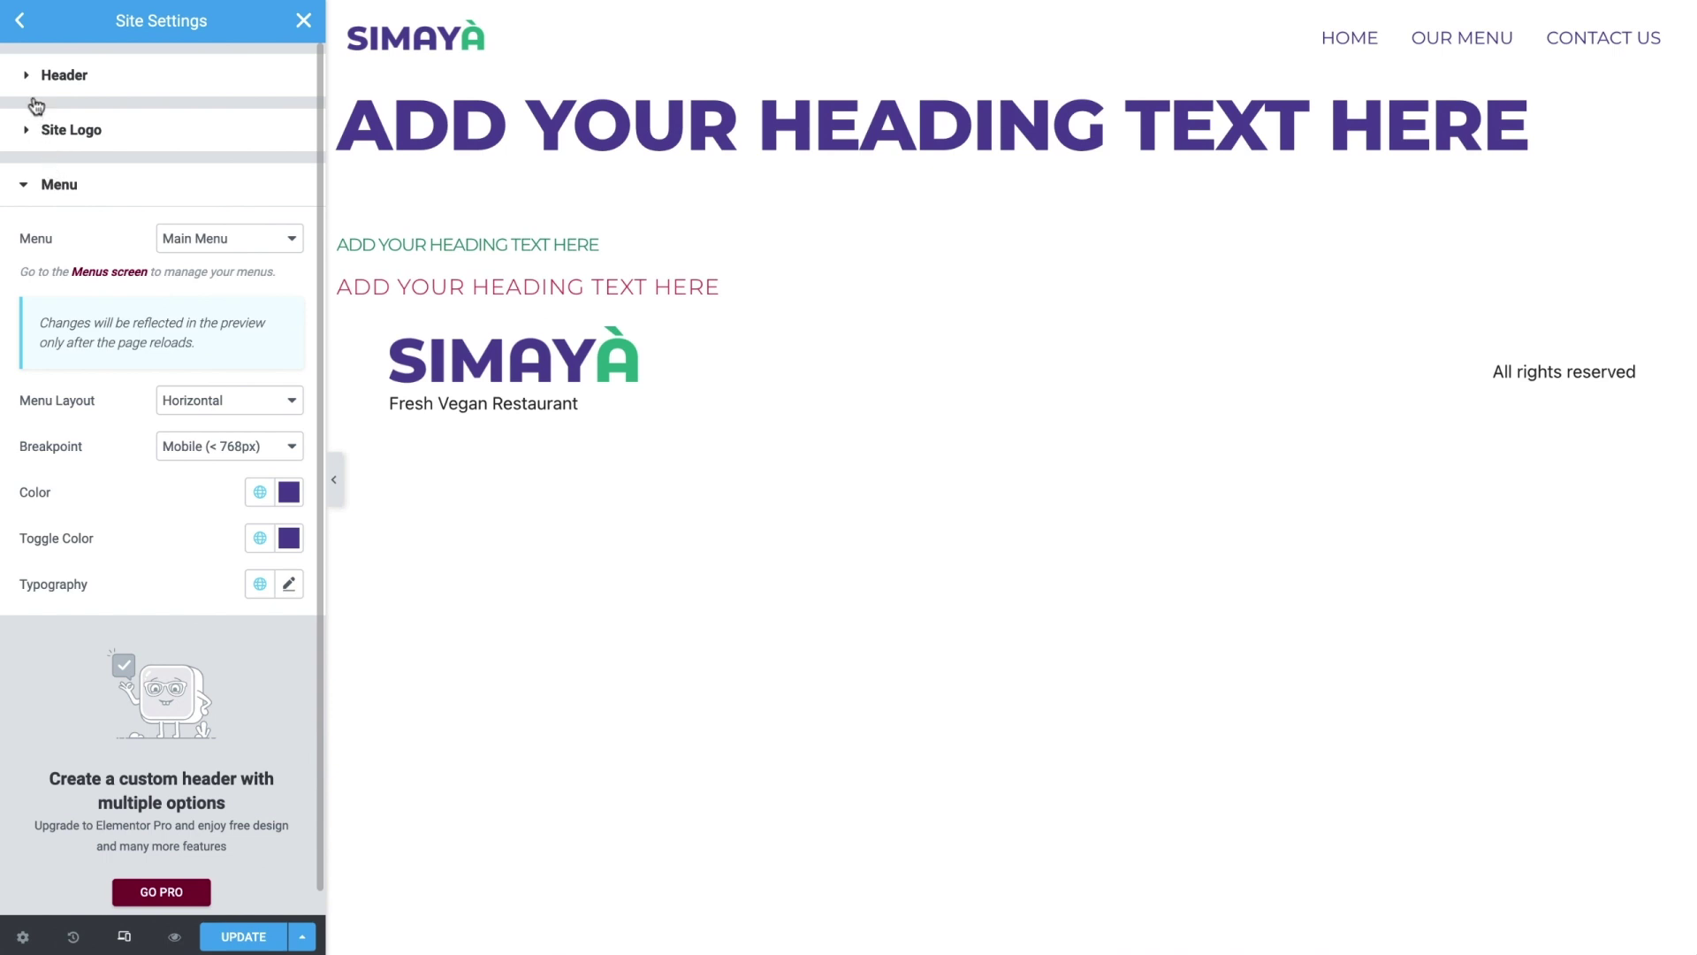
{"action": "left_click", "coordinate": [20, 20]}
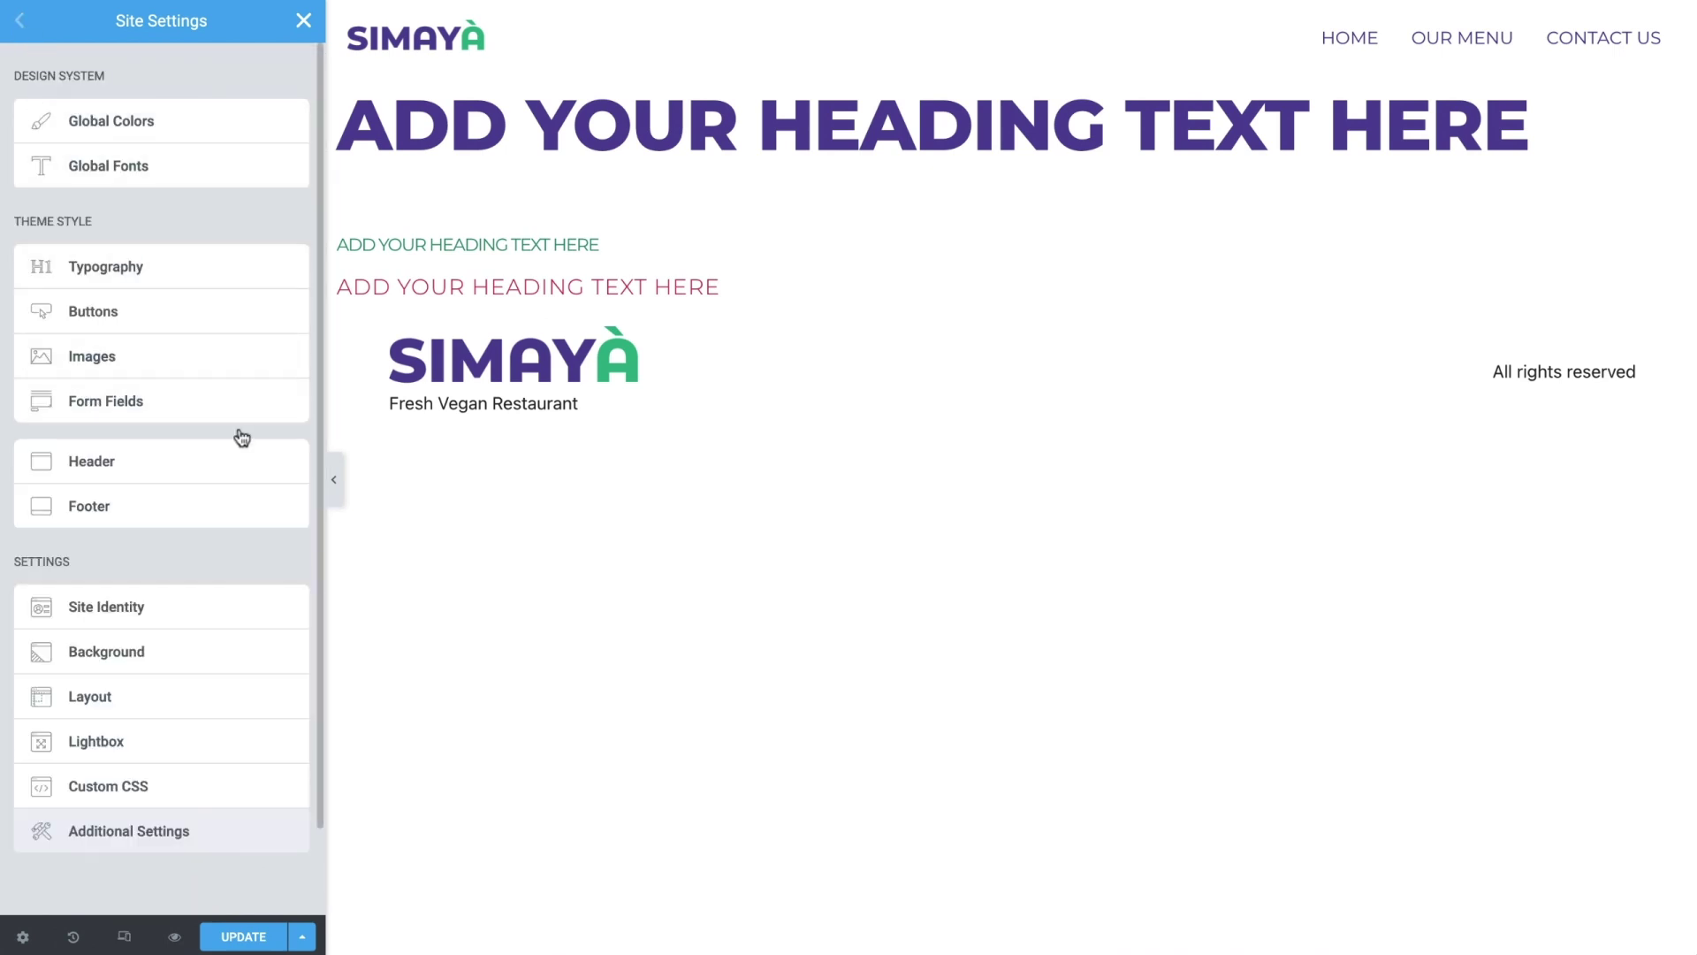
{"action": "left_click", "coordinate": [254, 507]}
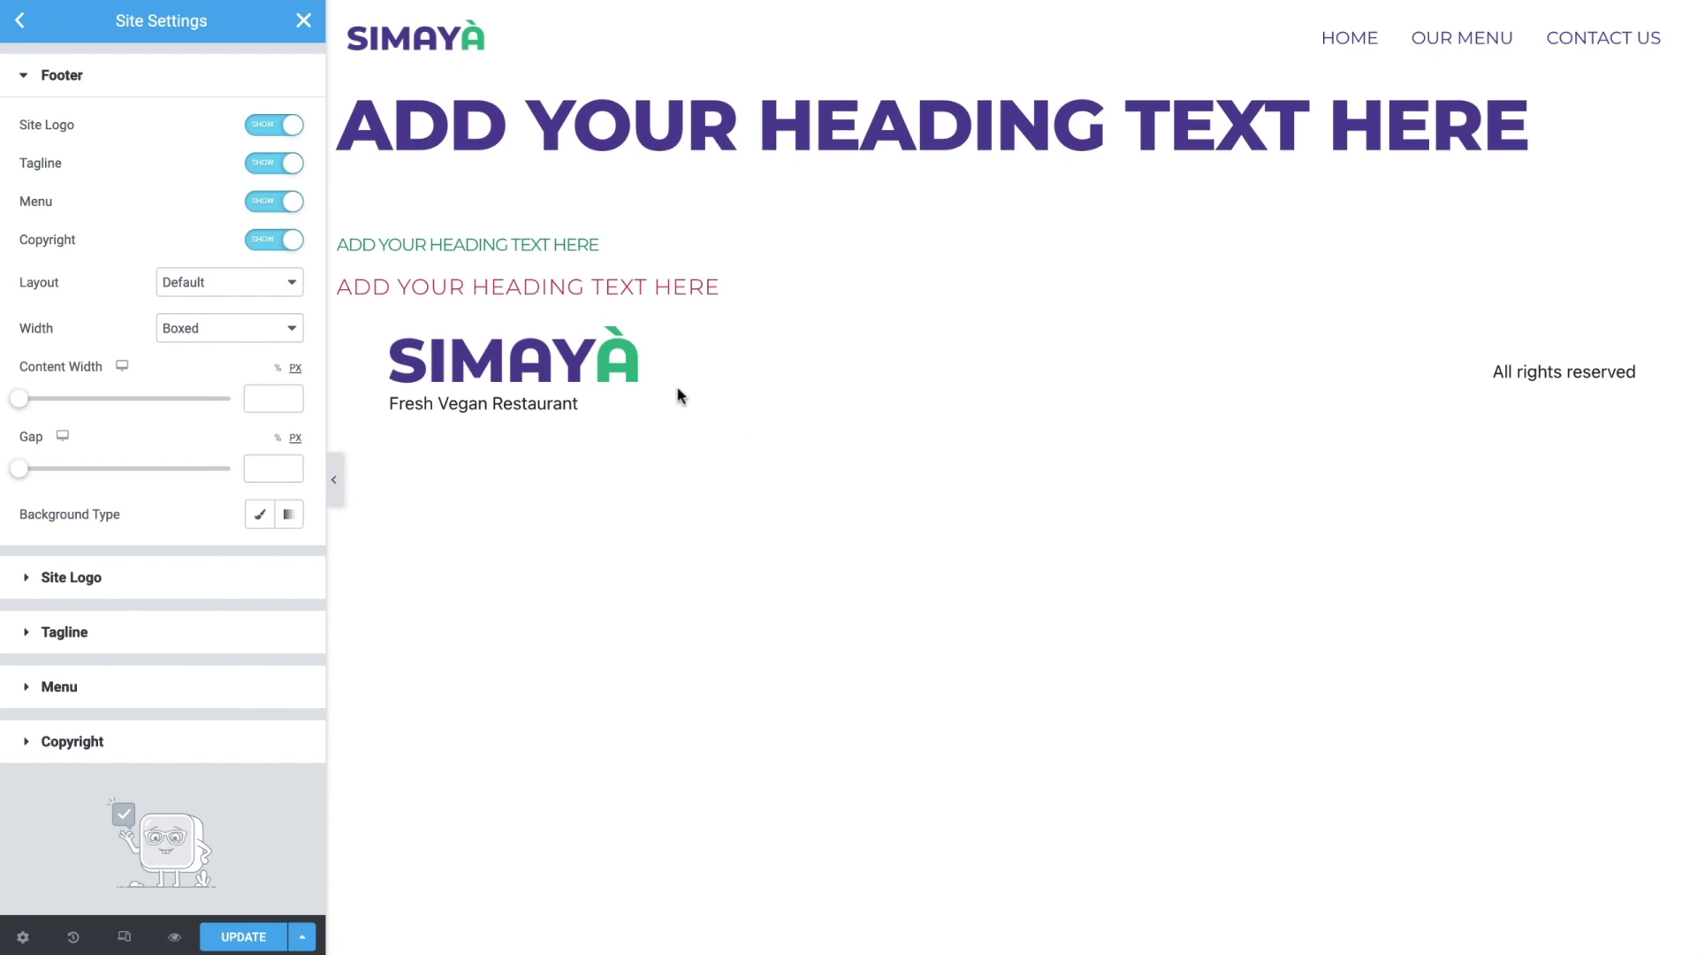
Step: Hide the site logo, tagline and menu in the footer
{"action": "left_click", "coordinate": [282, 130]}
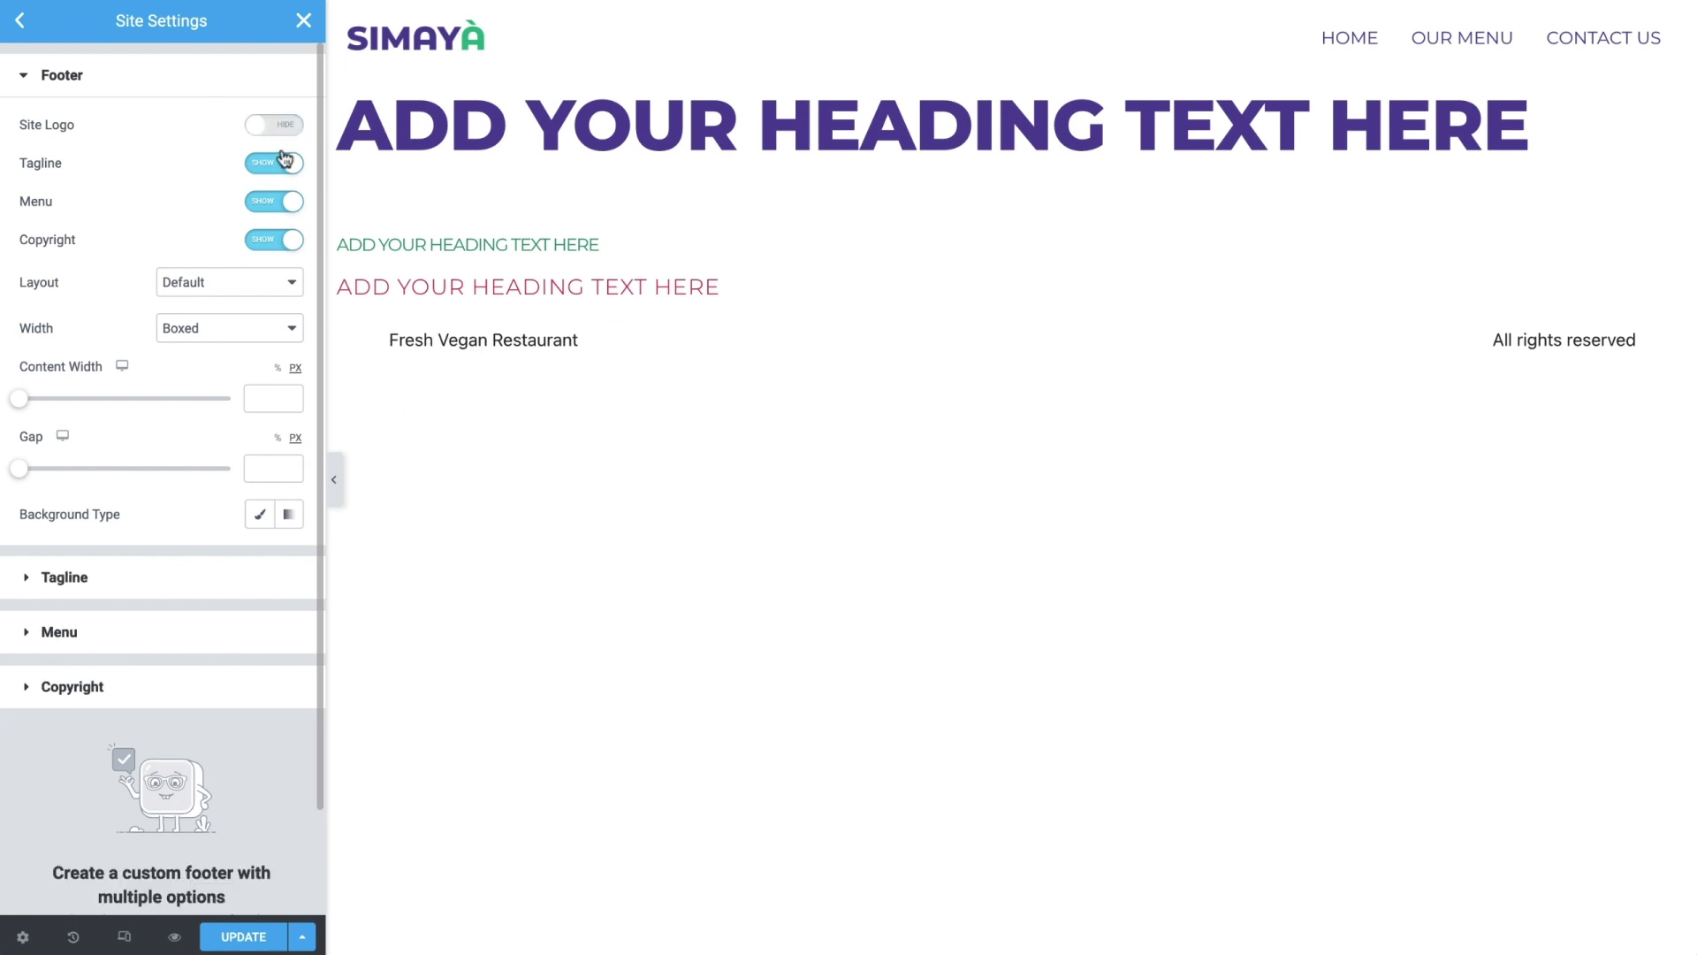
{"action": "left_click", "coordinate": [284, 161]}
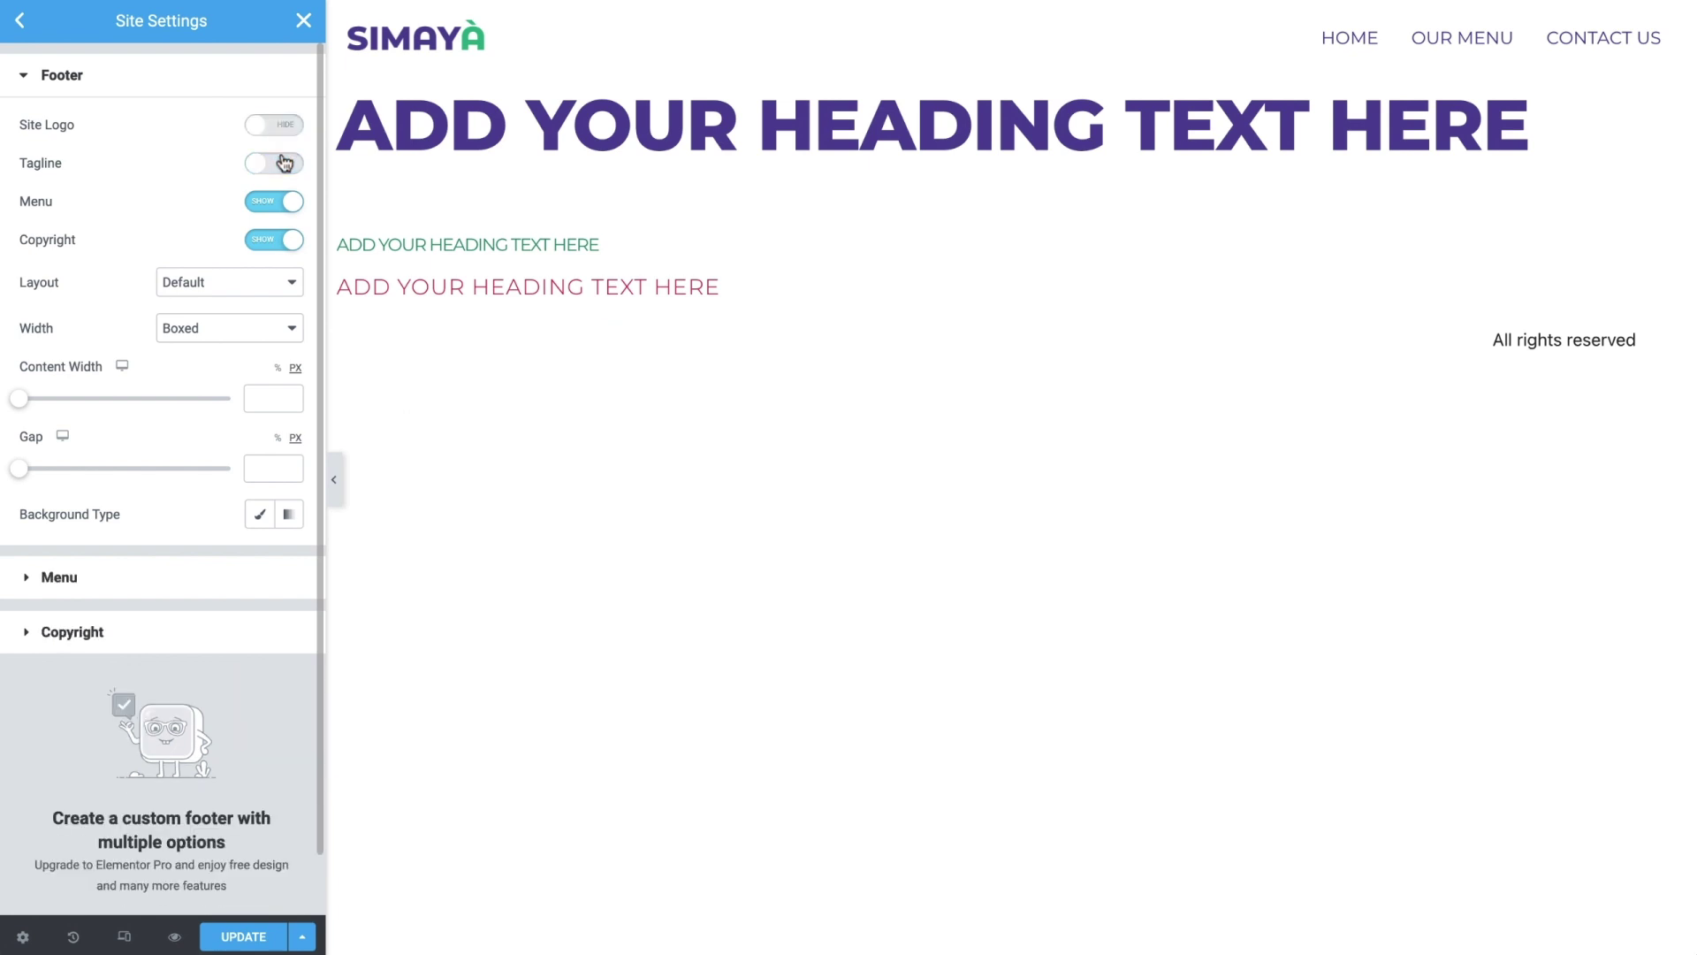
{"action": "left_click", "coordinate": [283, 203]}
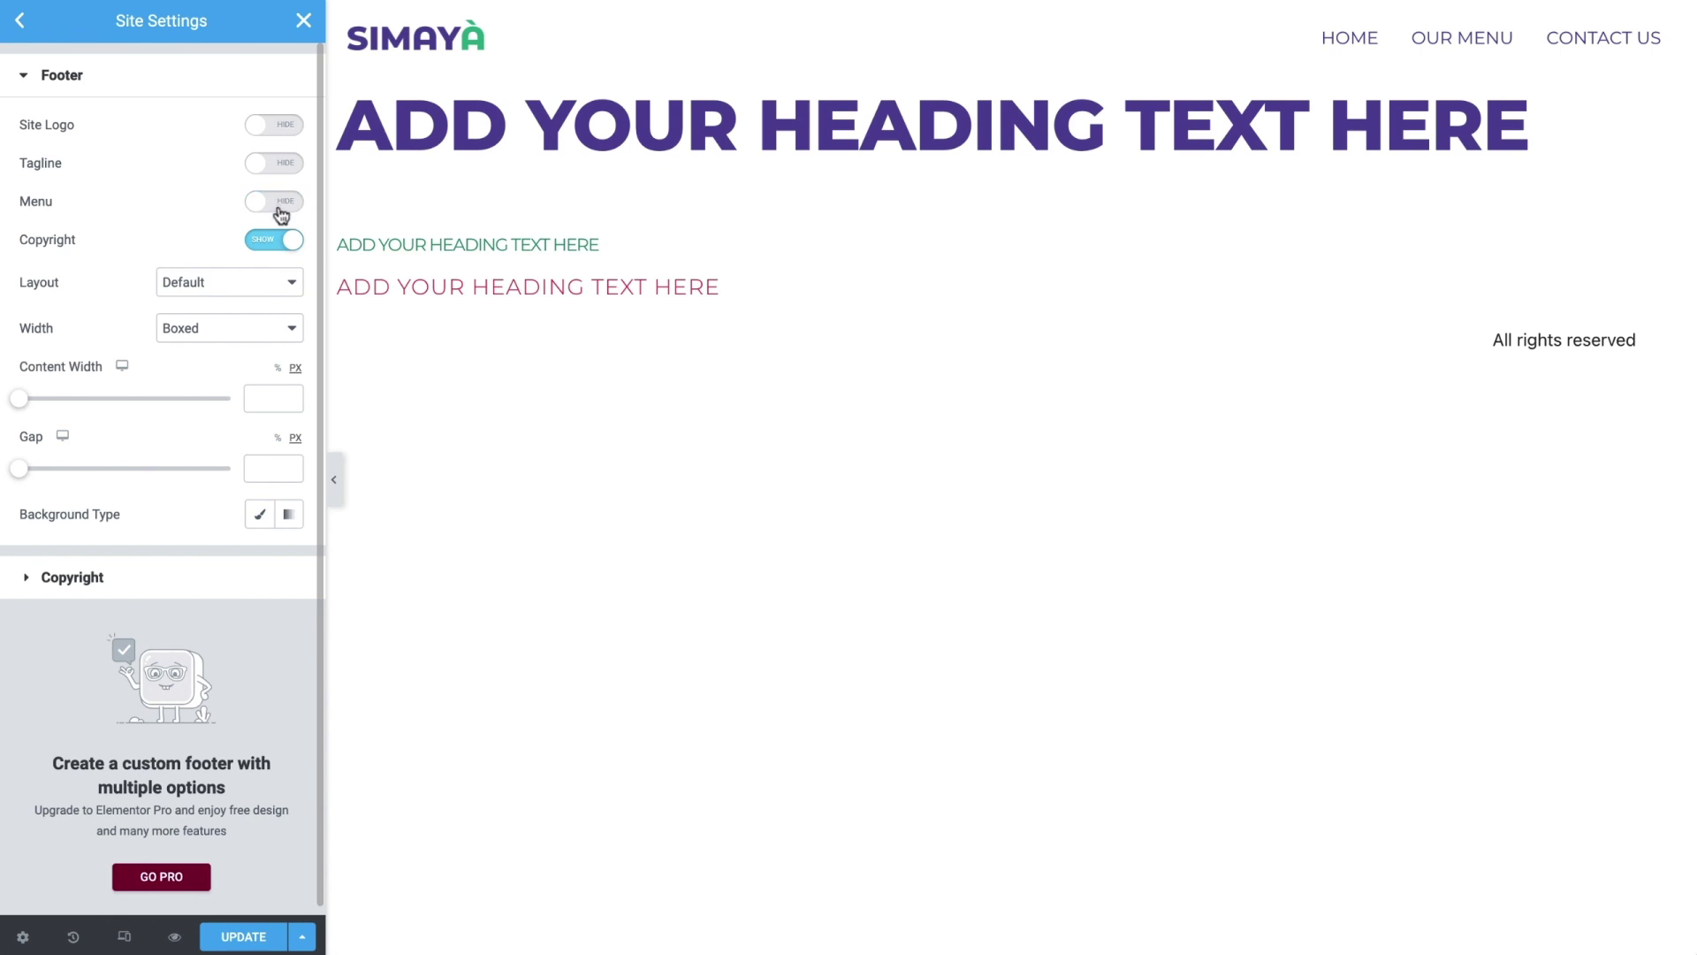
Step: Make the footer Centered at 1500 px content width with a classic Grape background
{"action": "left_click", "coordinate": [267, 292]}
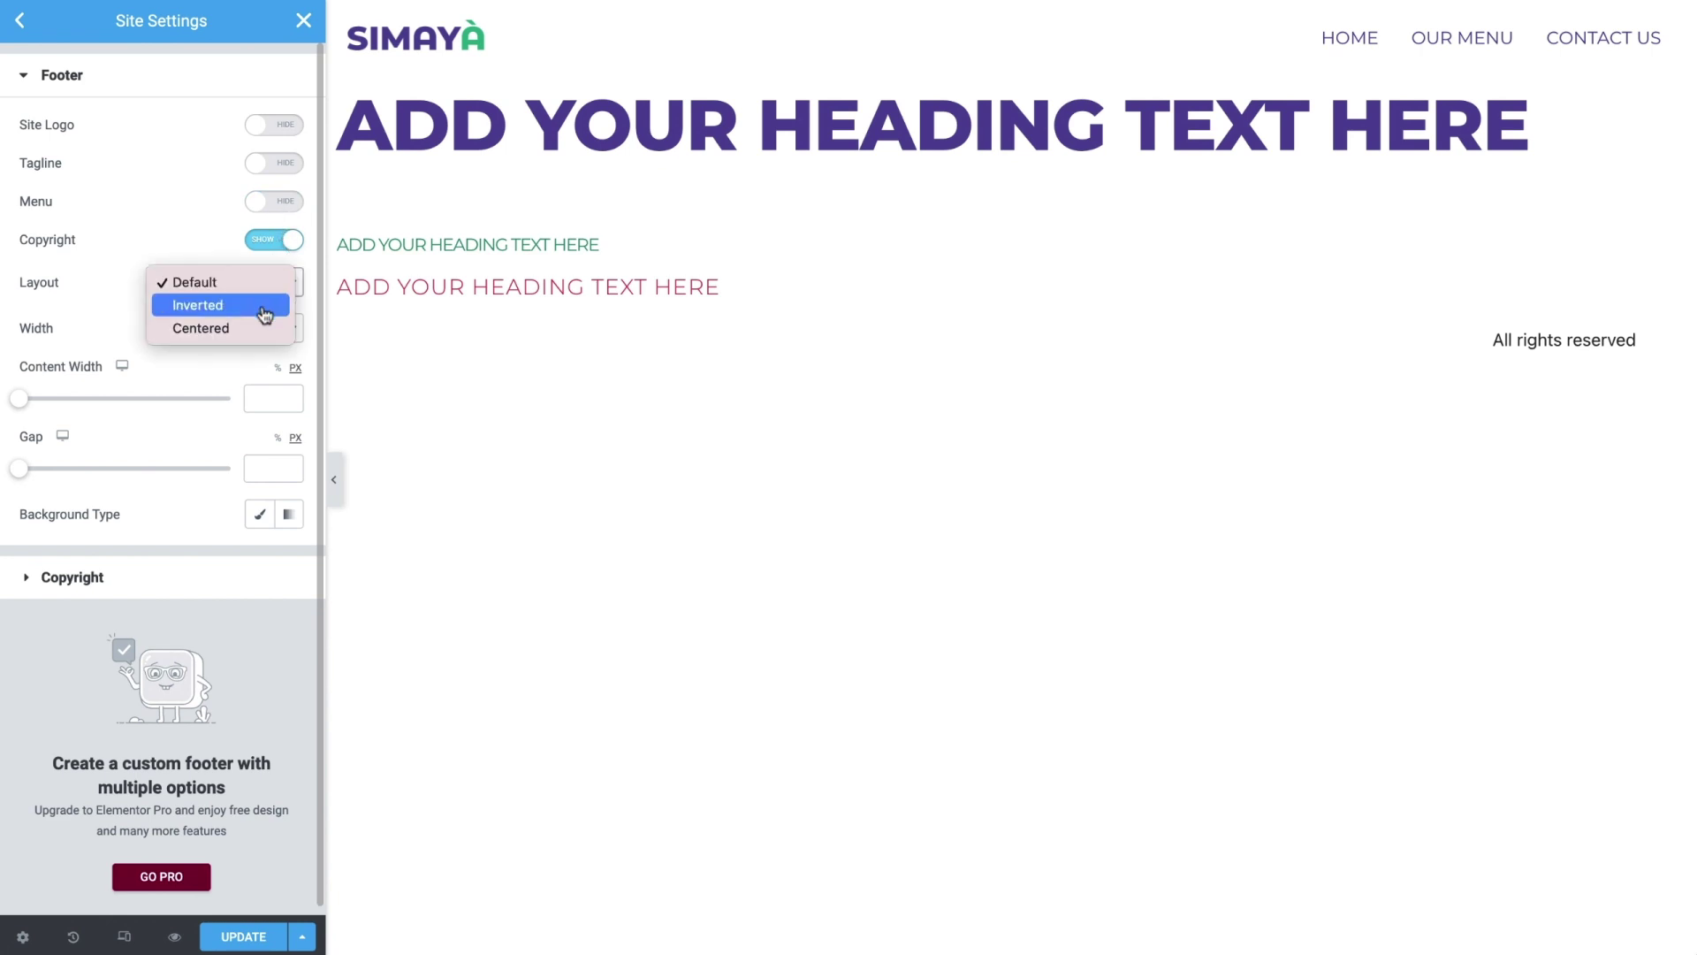
{"action": "left_click", "coordinate": [262, 328]}
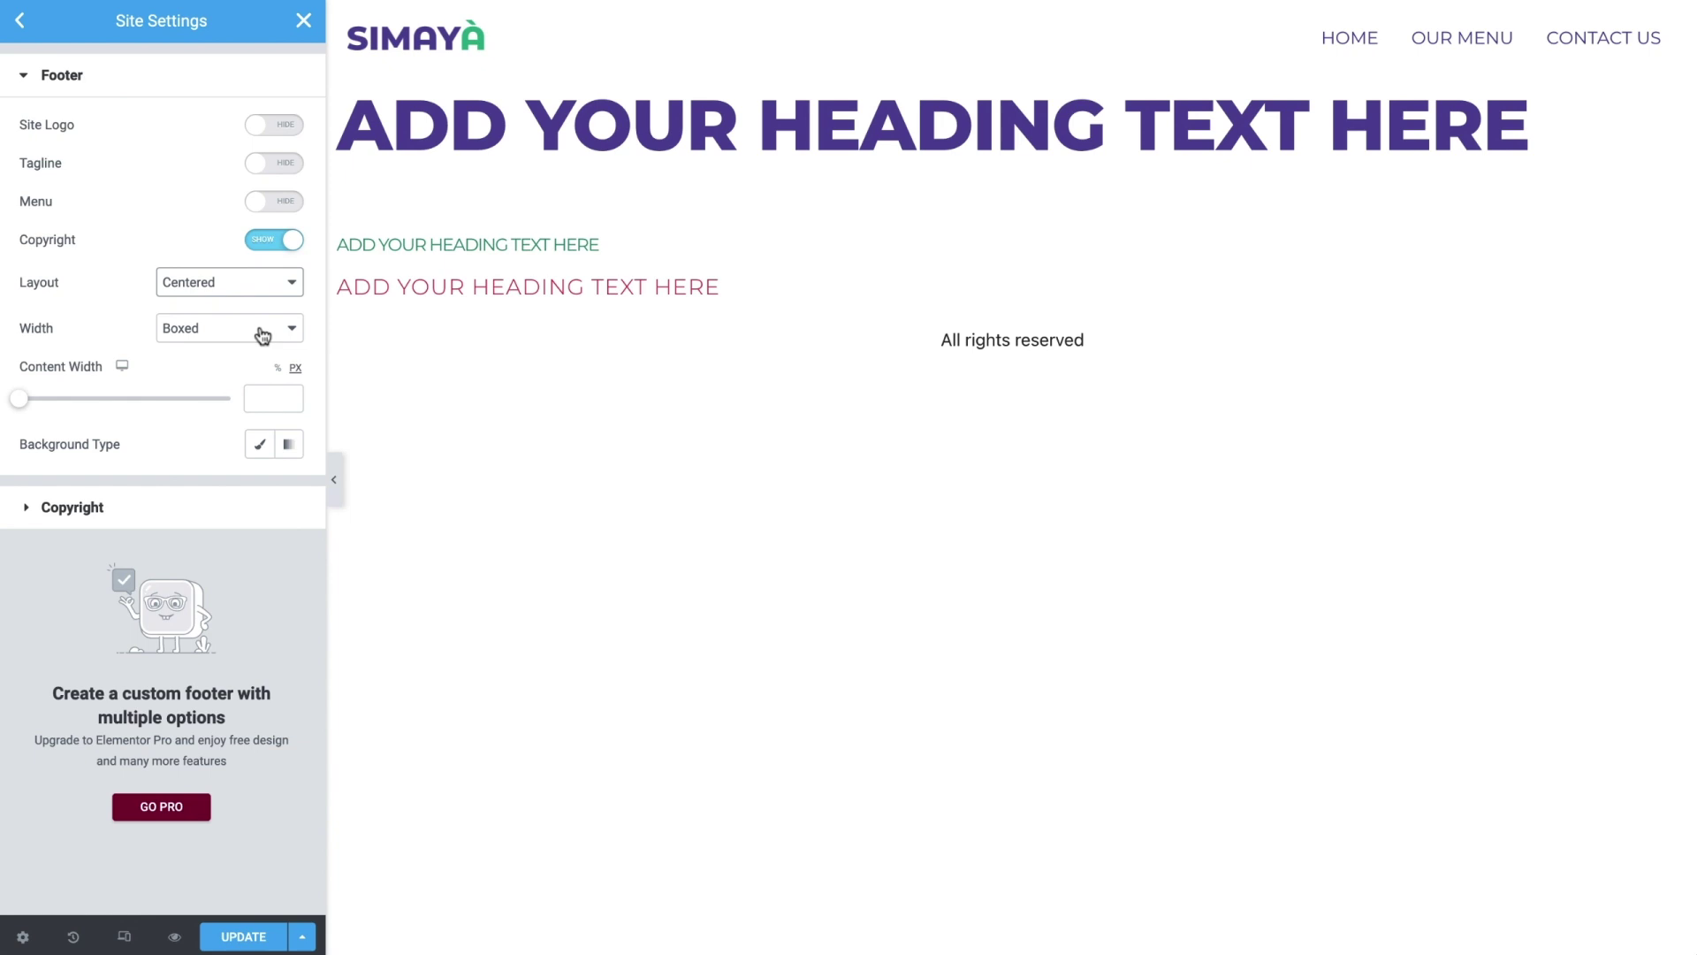
{"action": "left_click", "coordinate": [265, 398]}
{"action": "type", "text": "1500"}
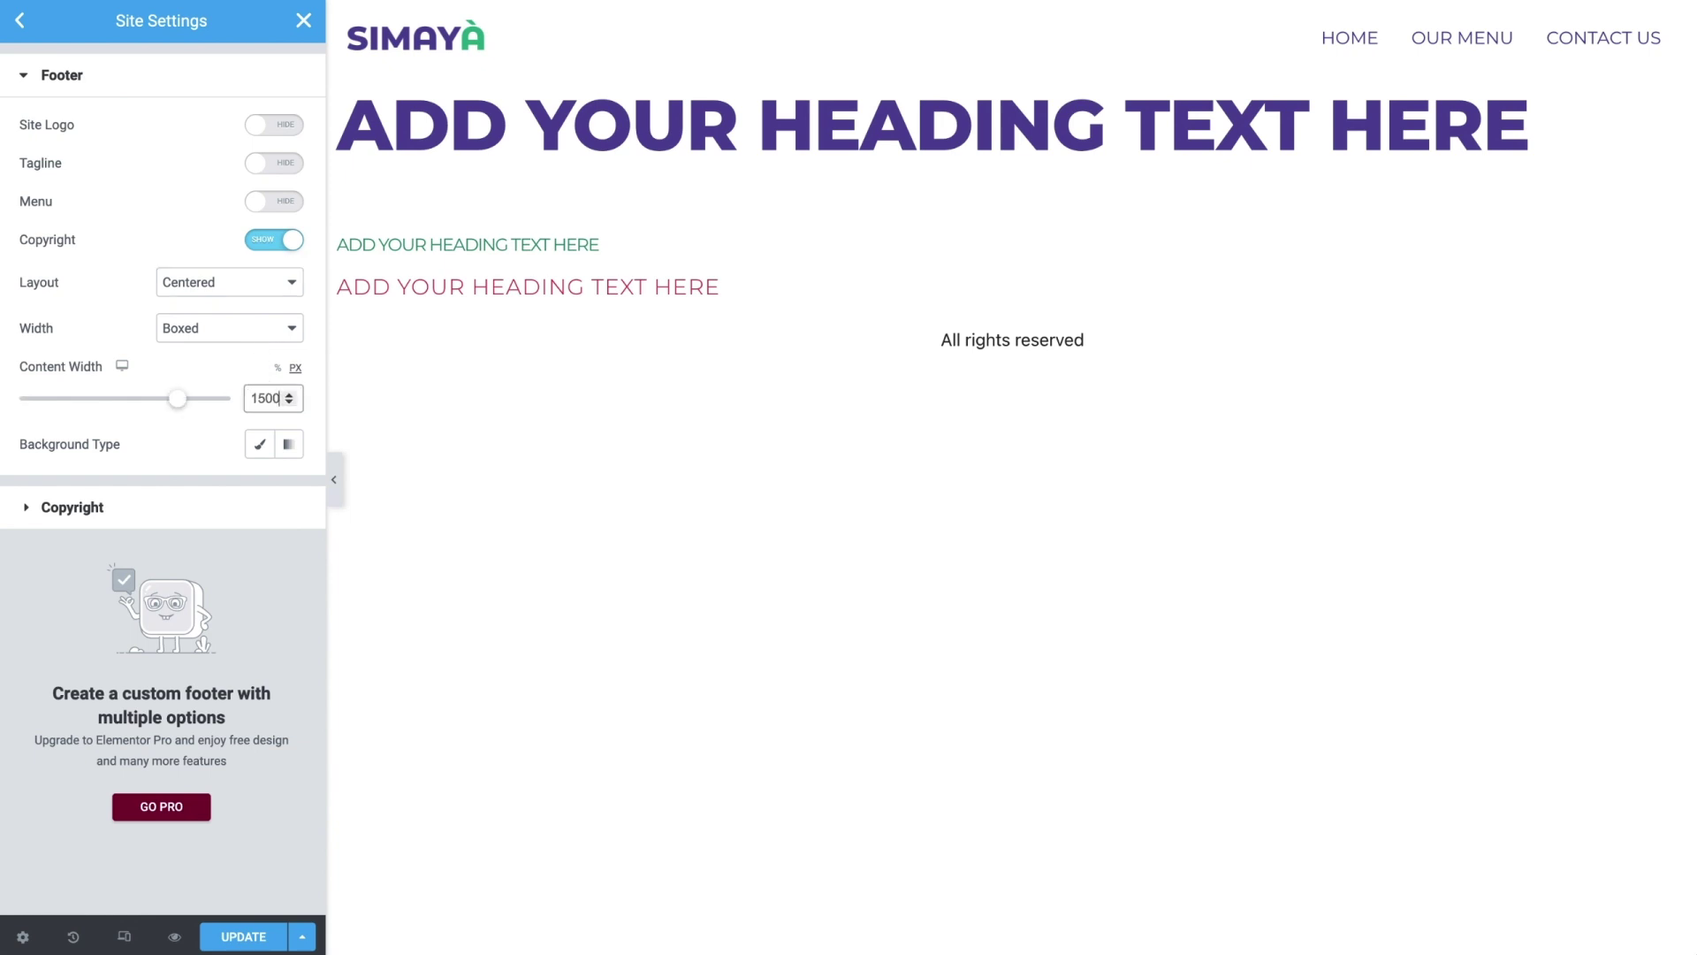
{"action": "left_click", "coordinate": [259, 449]}
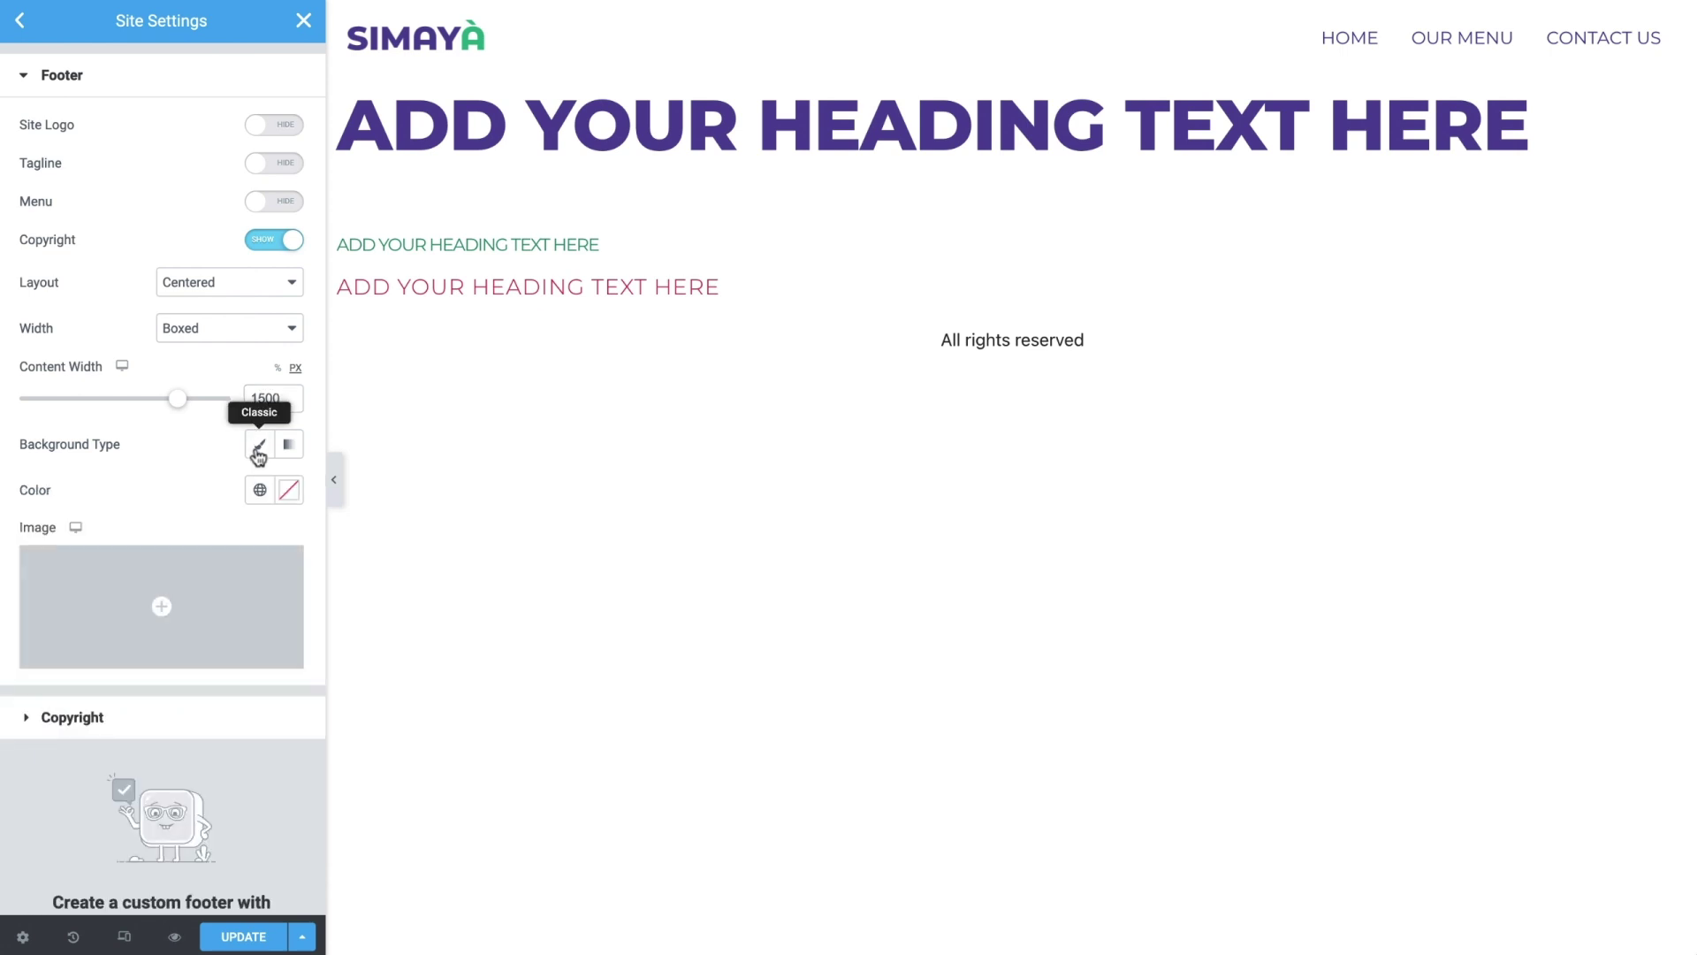
{"action": "left_click", "coordinate": [259, 489]}
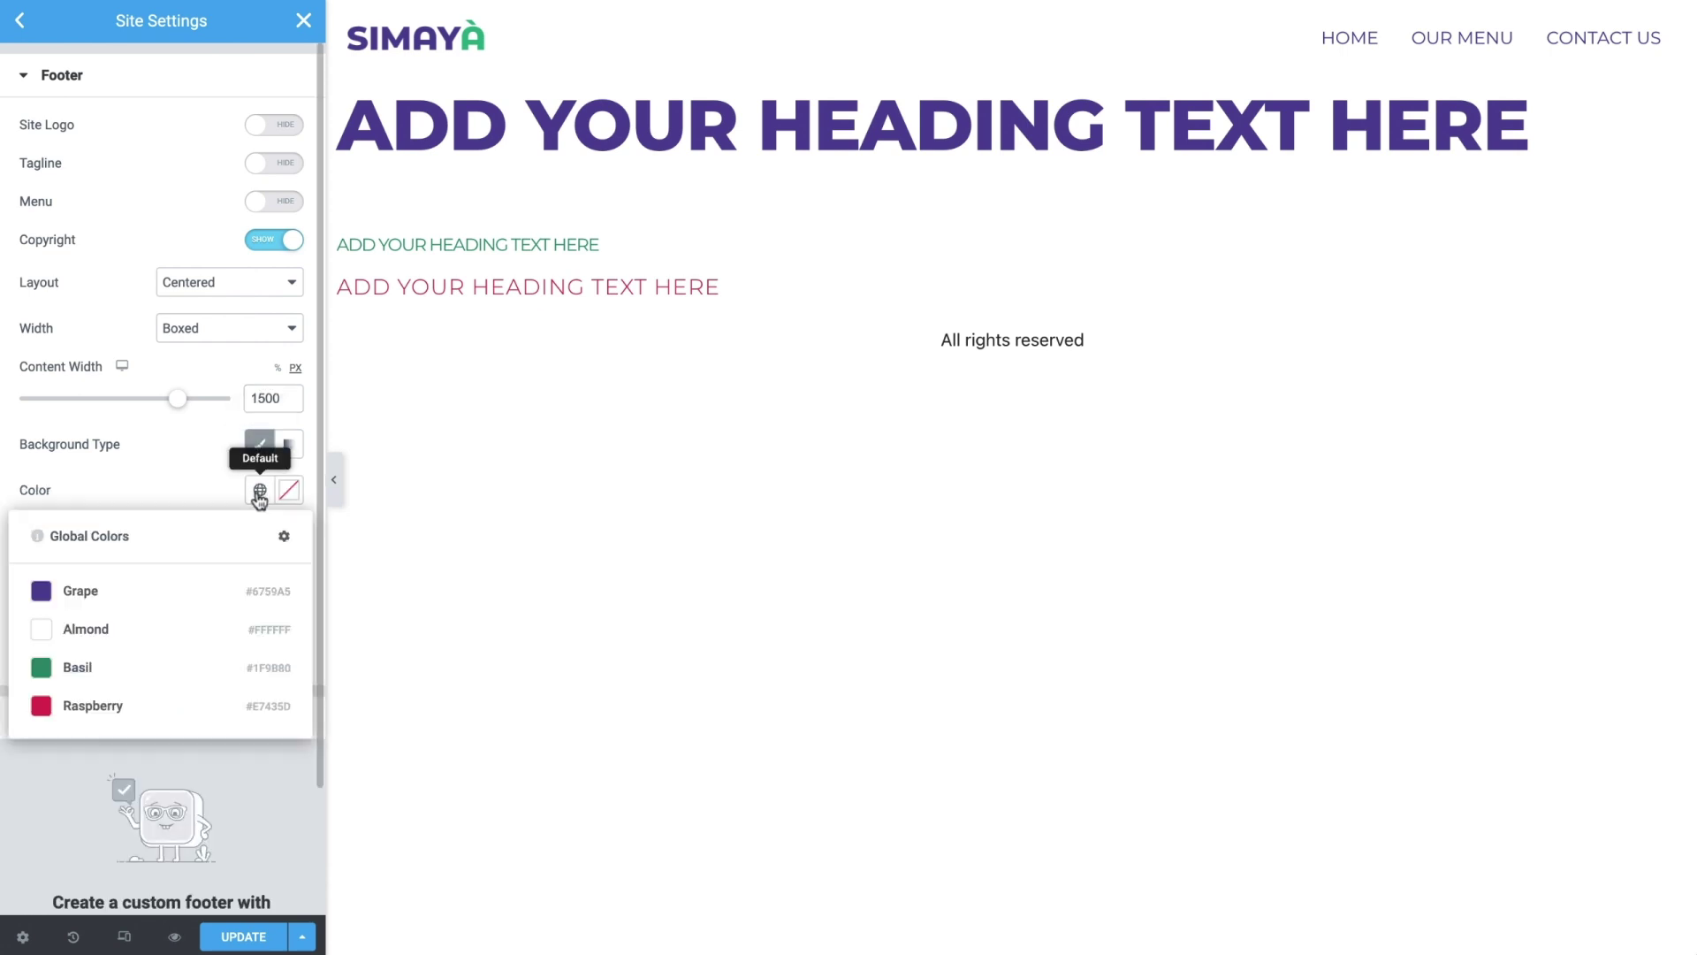
{"action": "left_click", "coordinate": [229, 593]}
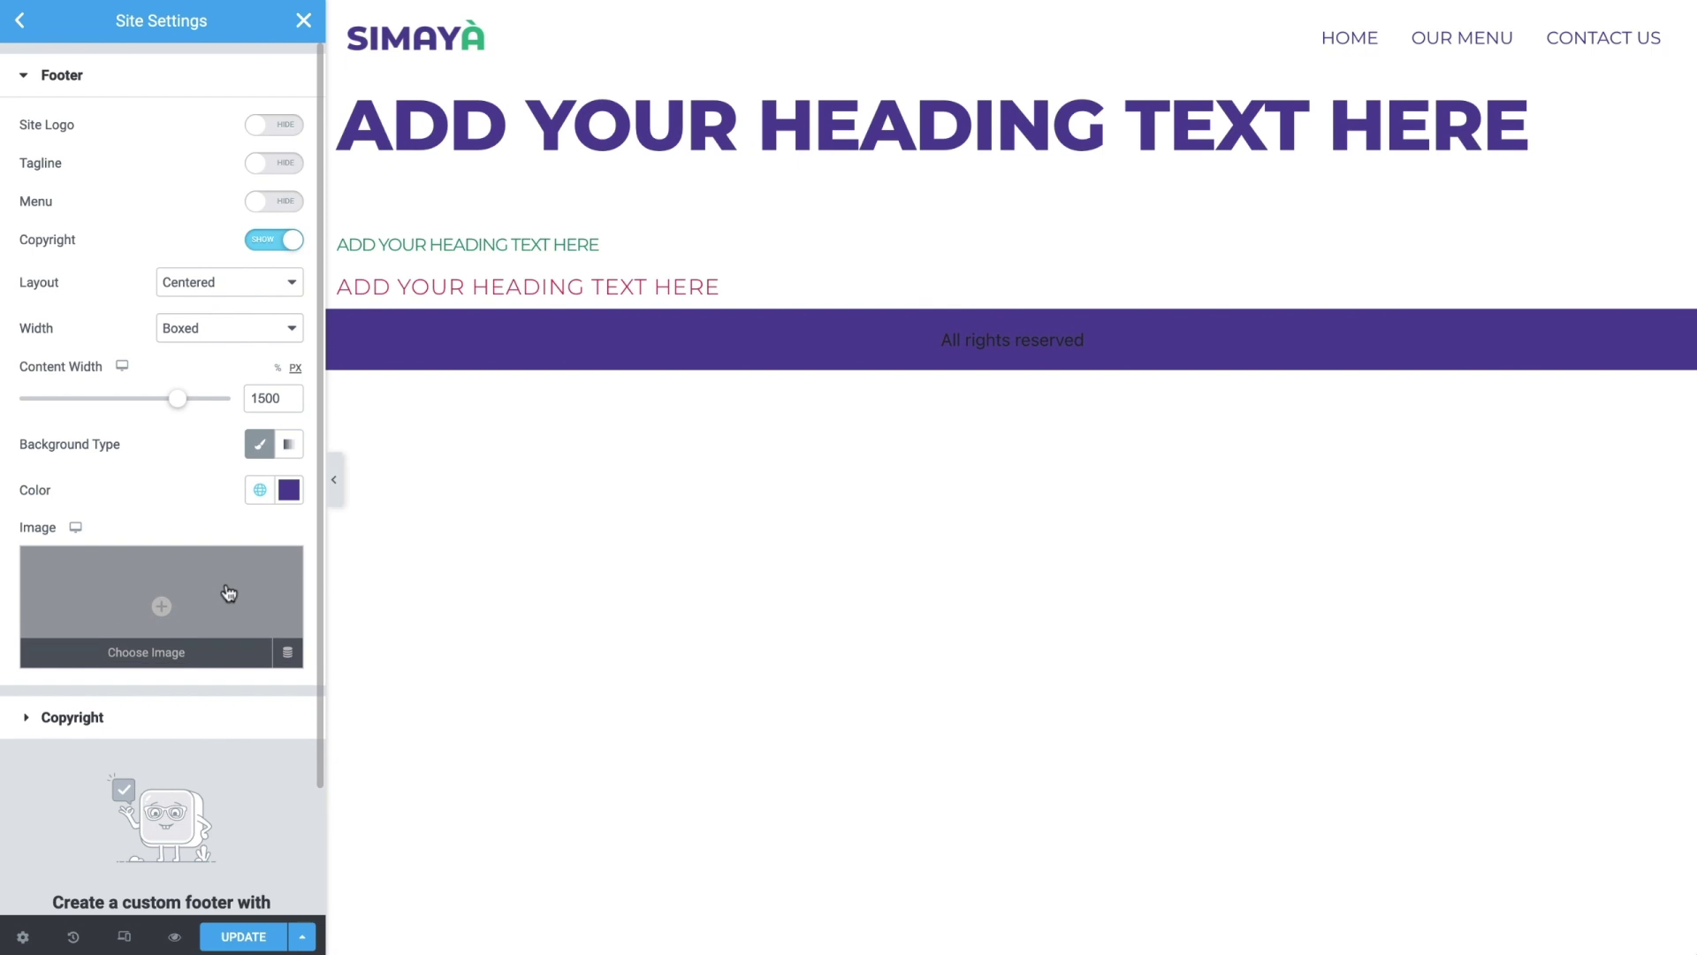
Step: Replace the copyright text with '©2021 Simaya | Made with ♥ by Elementor'
{"action": "left_click", "coordinate": [213, 719]}
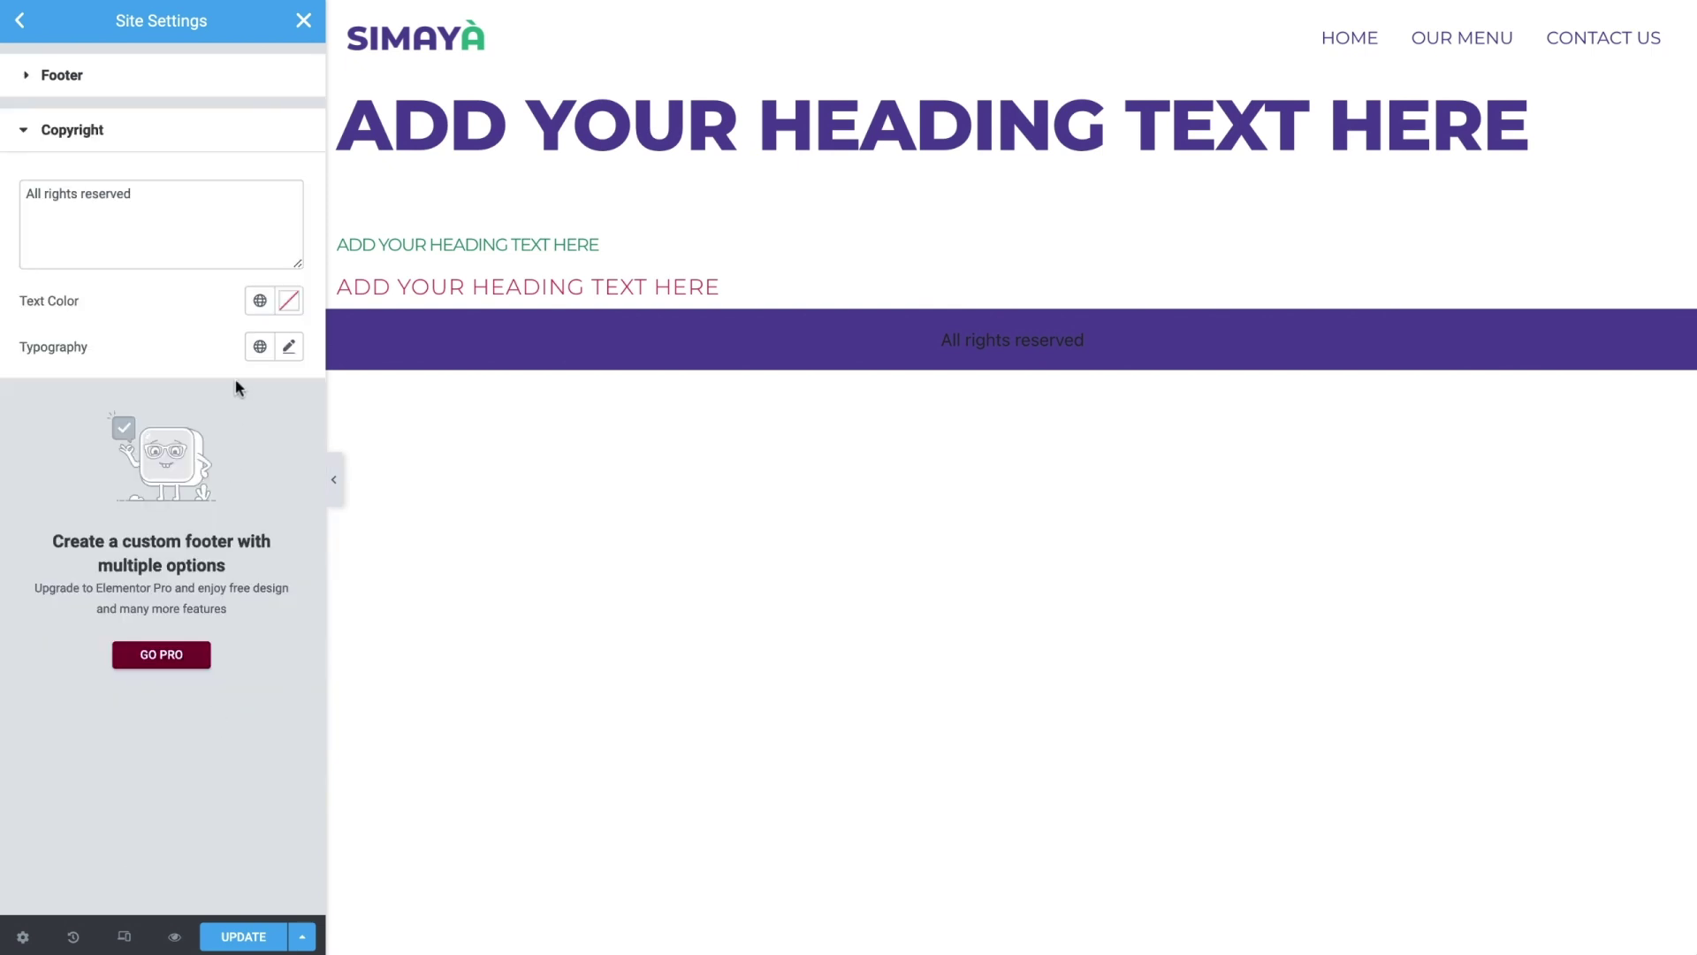
{"action": "triple_click", "coordinate": [235, 199]}
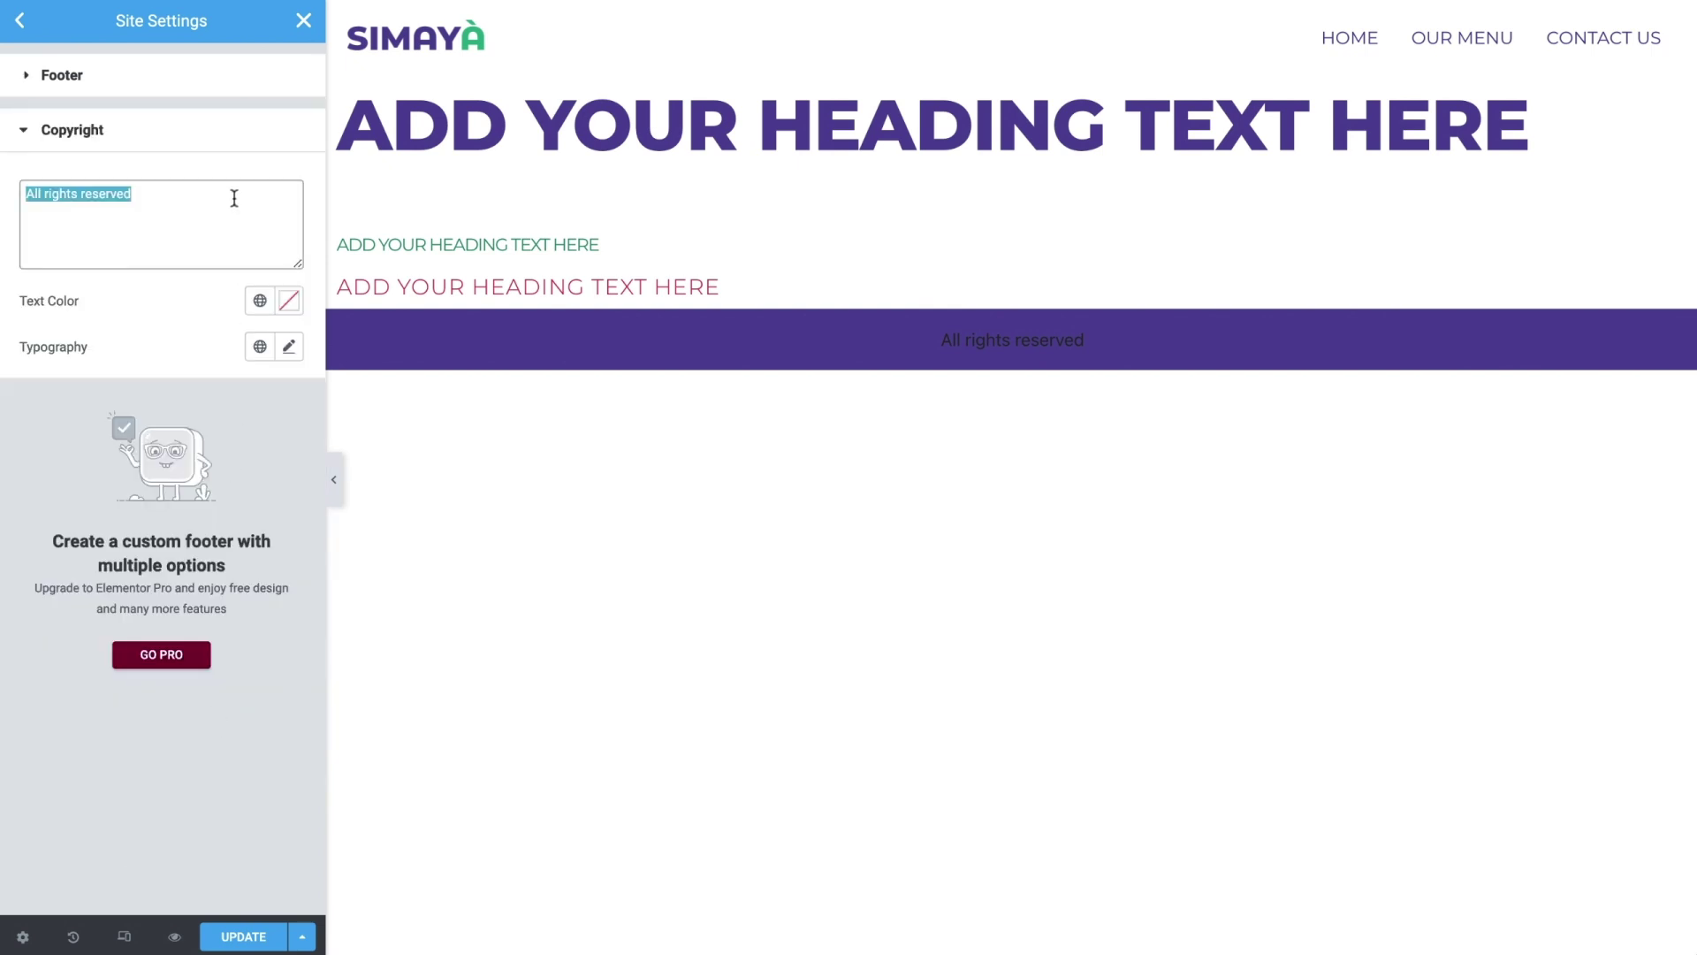
{"action": "type", "text": "©2021 Simaya | Made with ♥ by Elementor"}
Step: Style the copyright in global Almond colour and Body Text font, then preview on mobile
{"action": "left_click", "coordinate": [260, 302]}
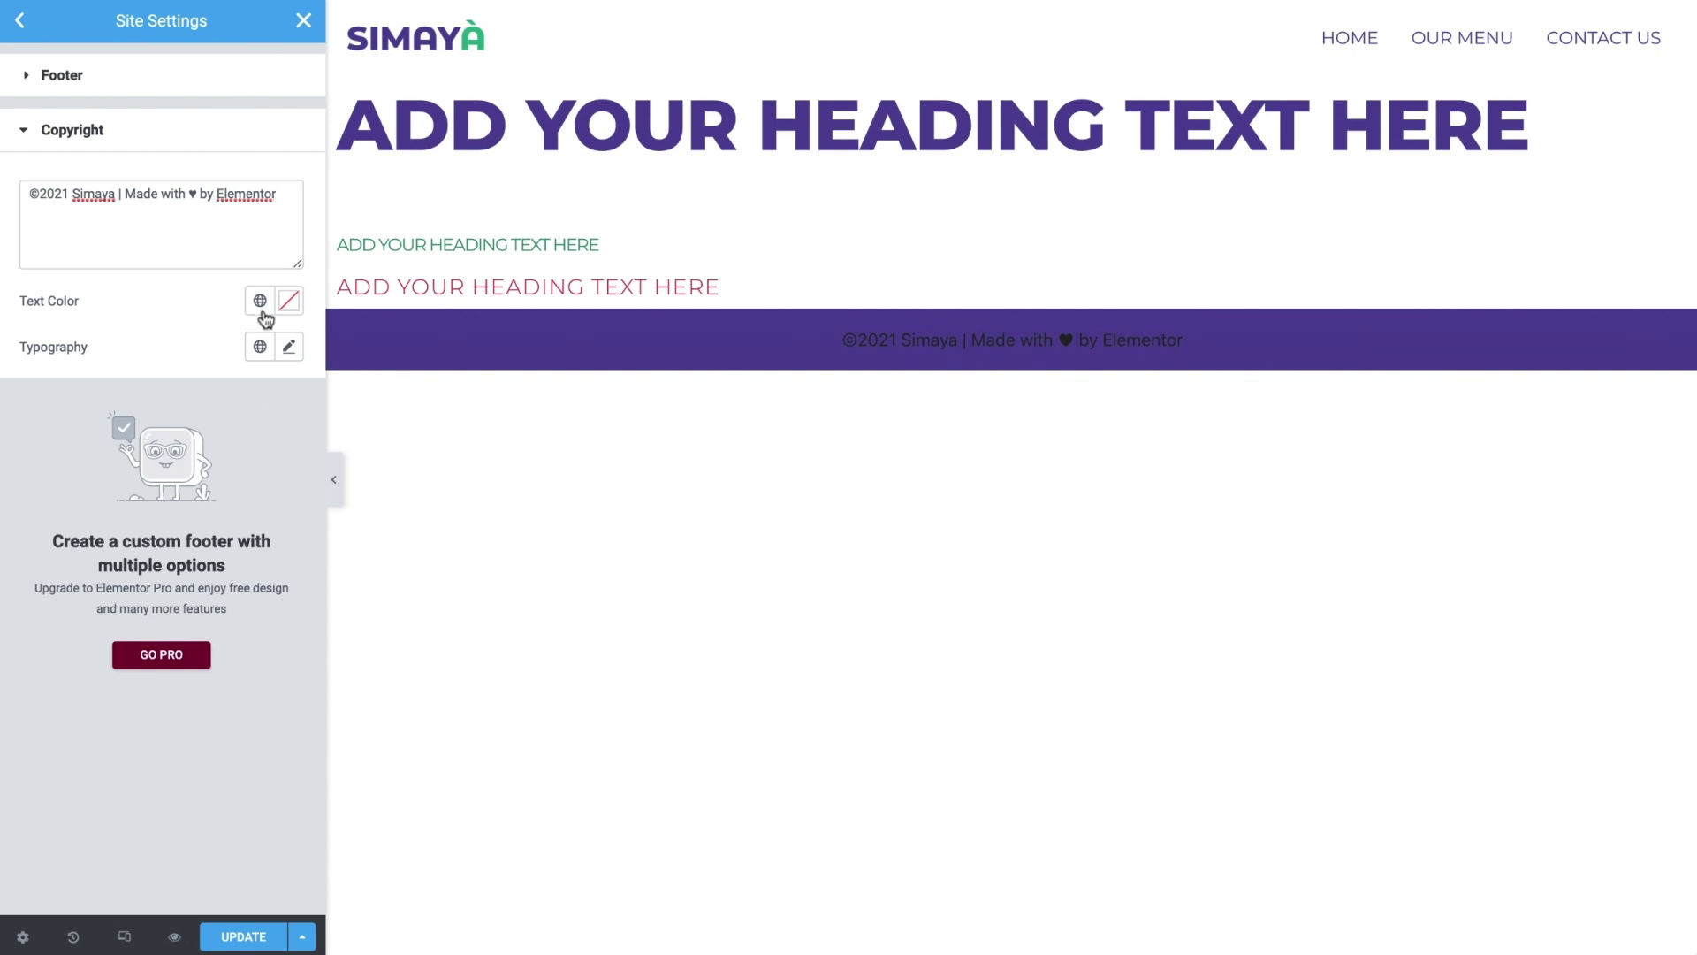
{"action": "left_click", "coordinate": [241, 437]}
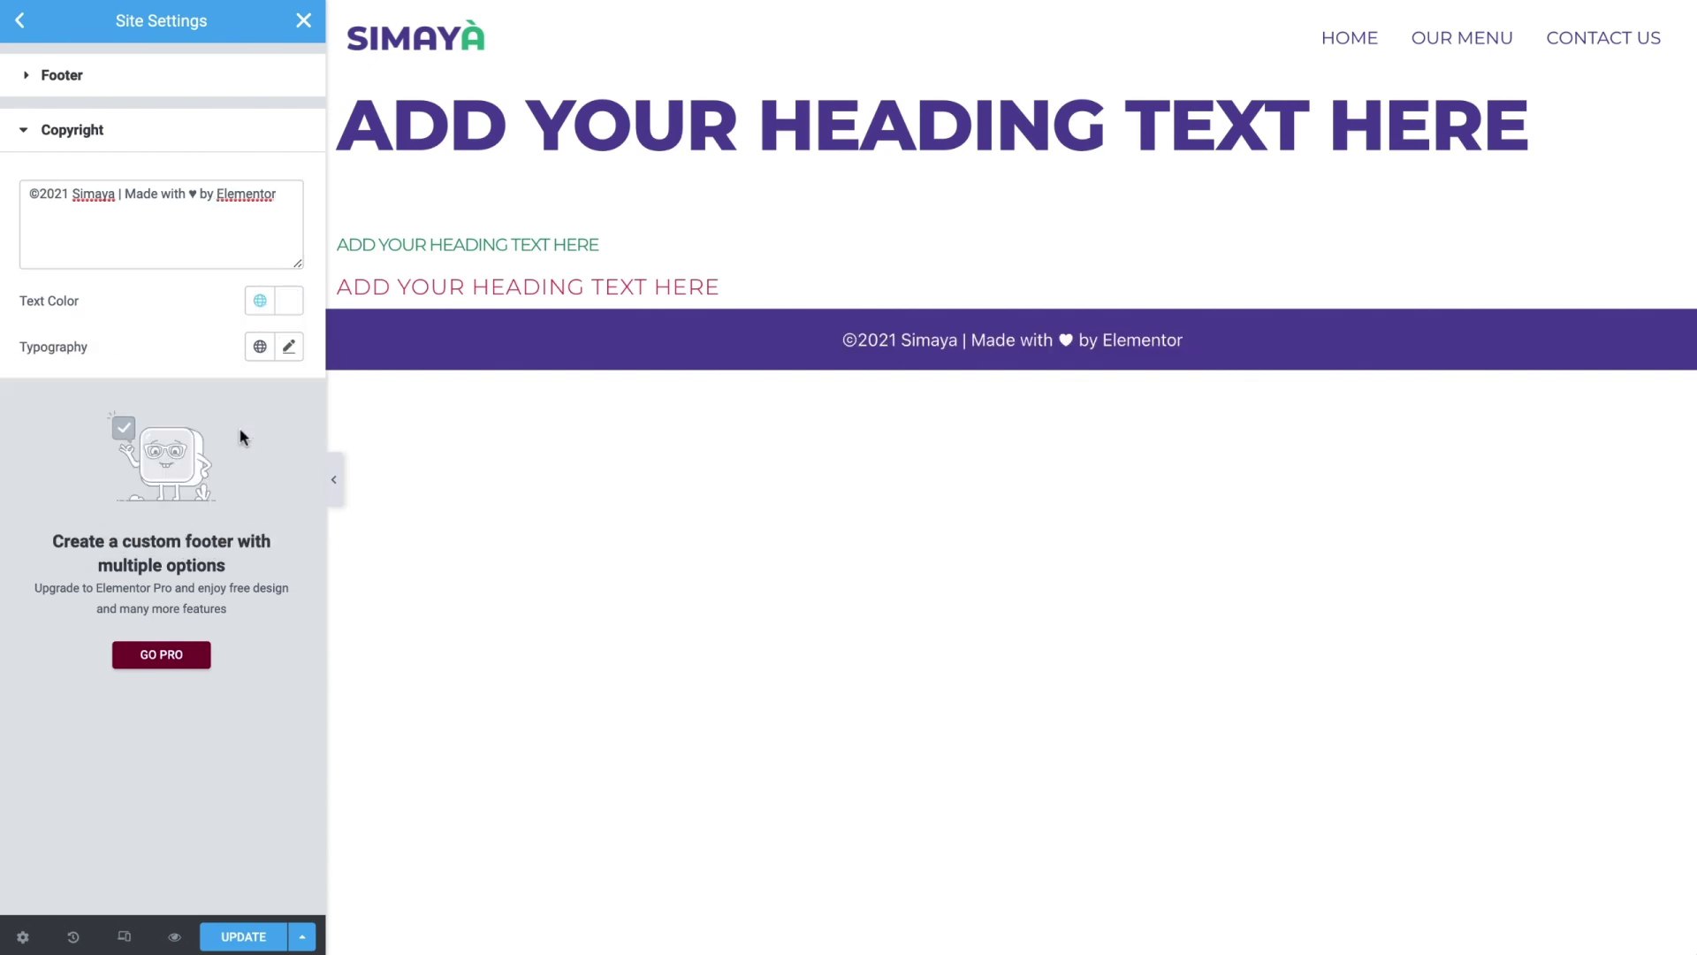
{"action": "left_click", "coordinate": [260, 347]}
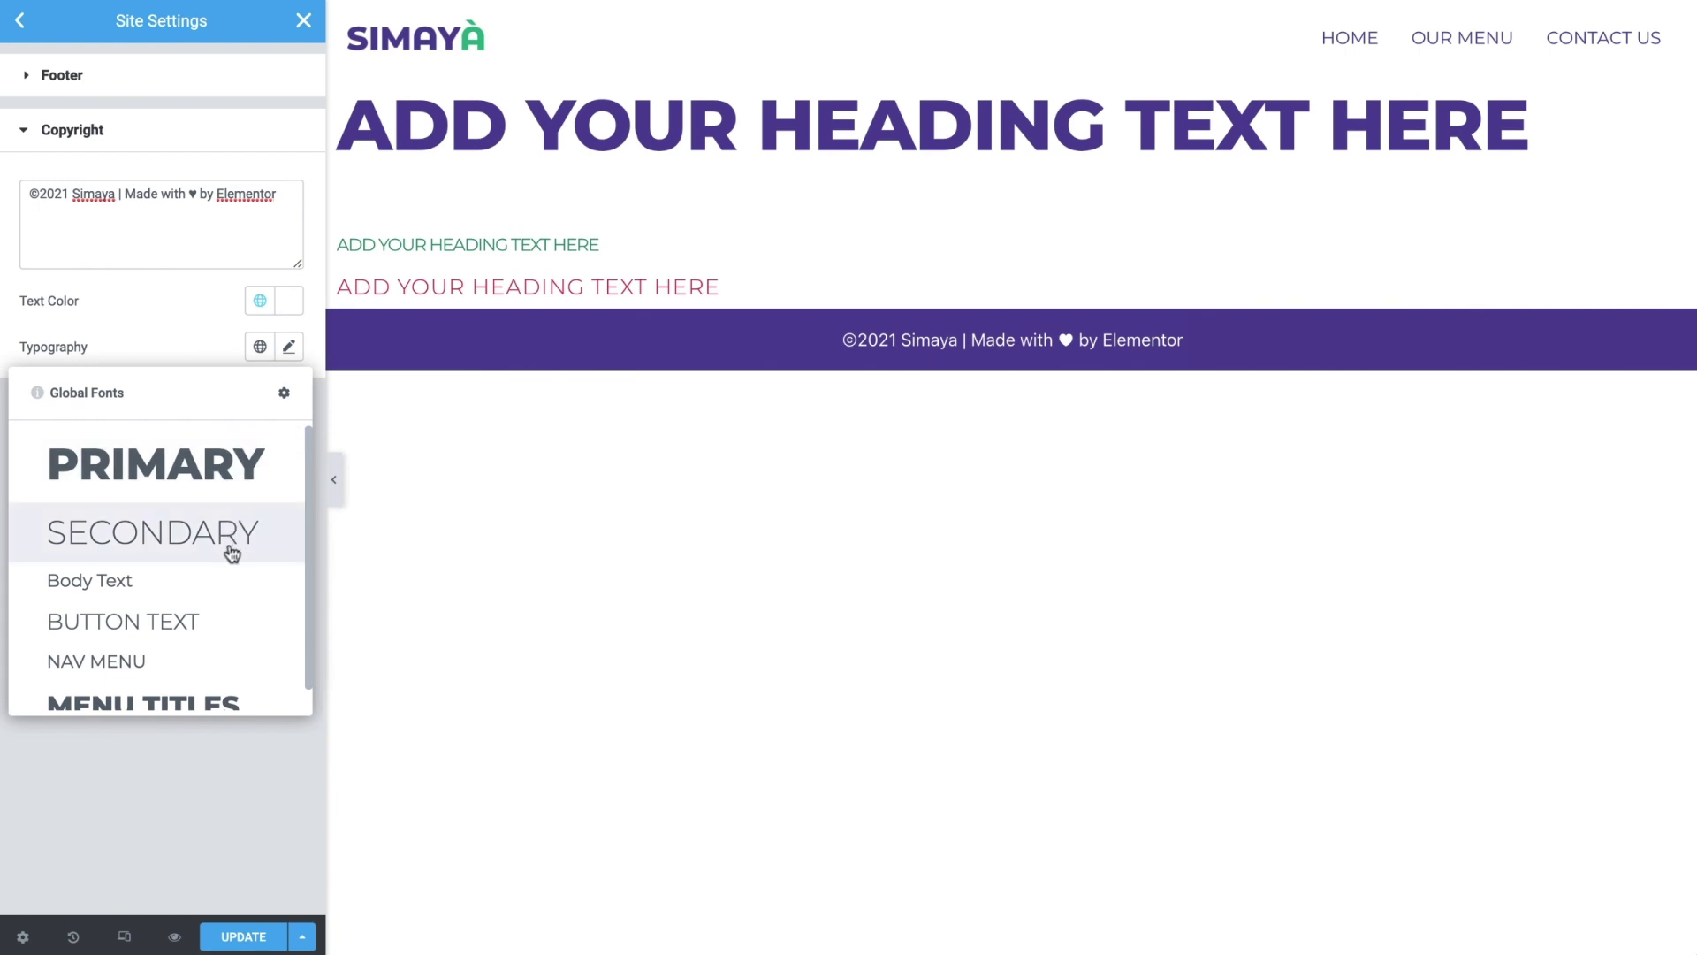
{"action": "left_click", "coordinate": [227, 581]}
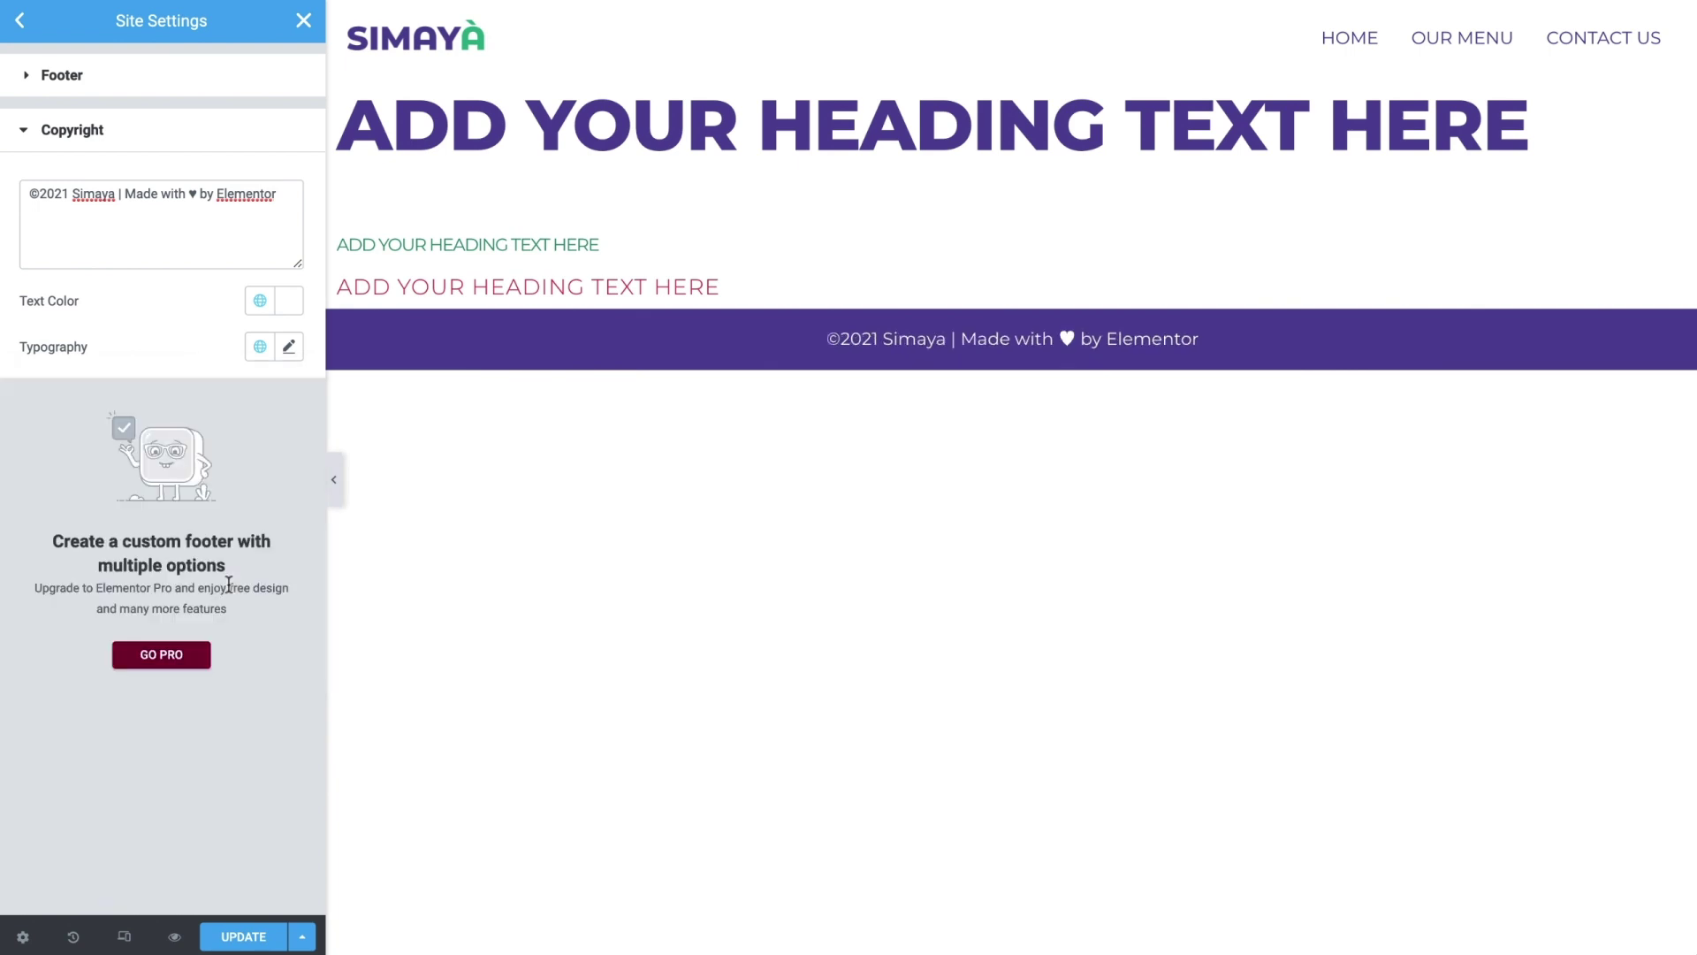
{"action": "left_click", "coordinate": [124, 937]}
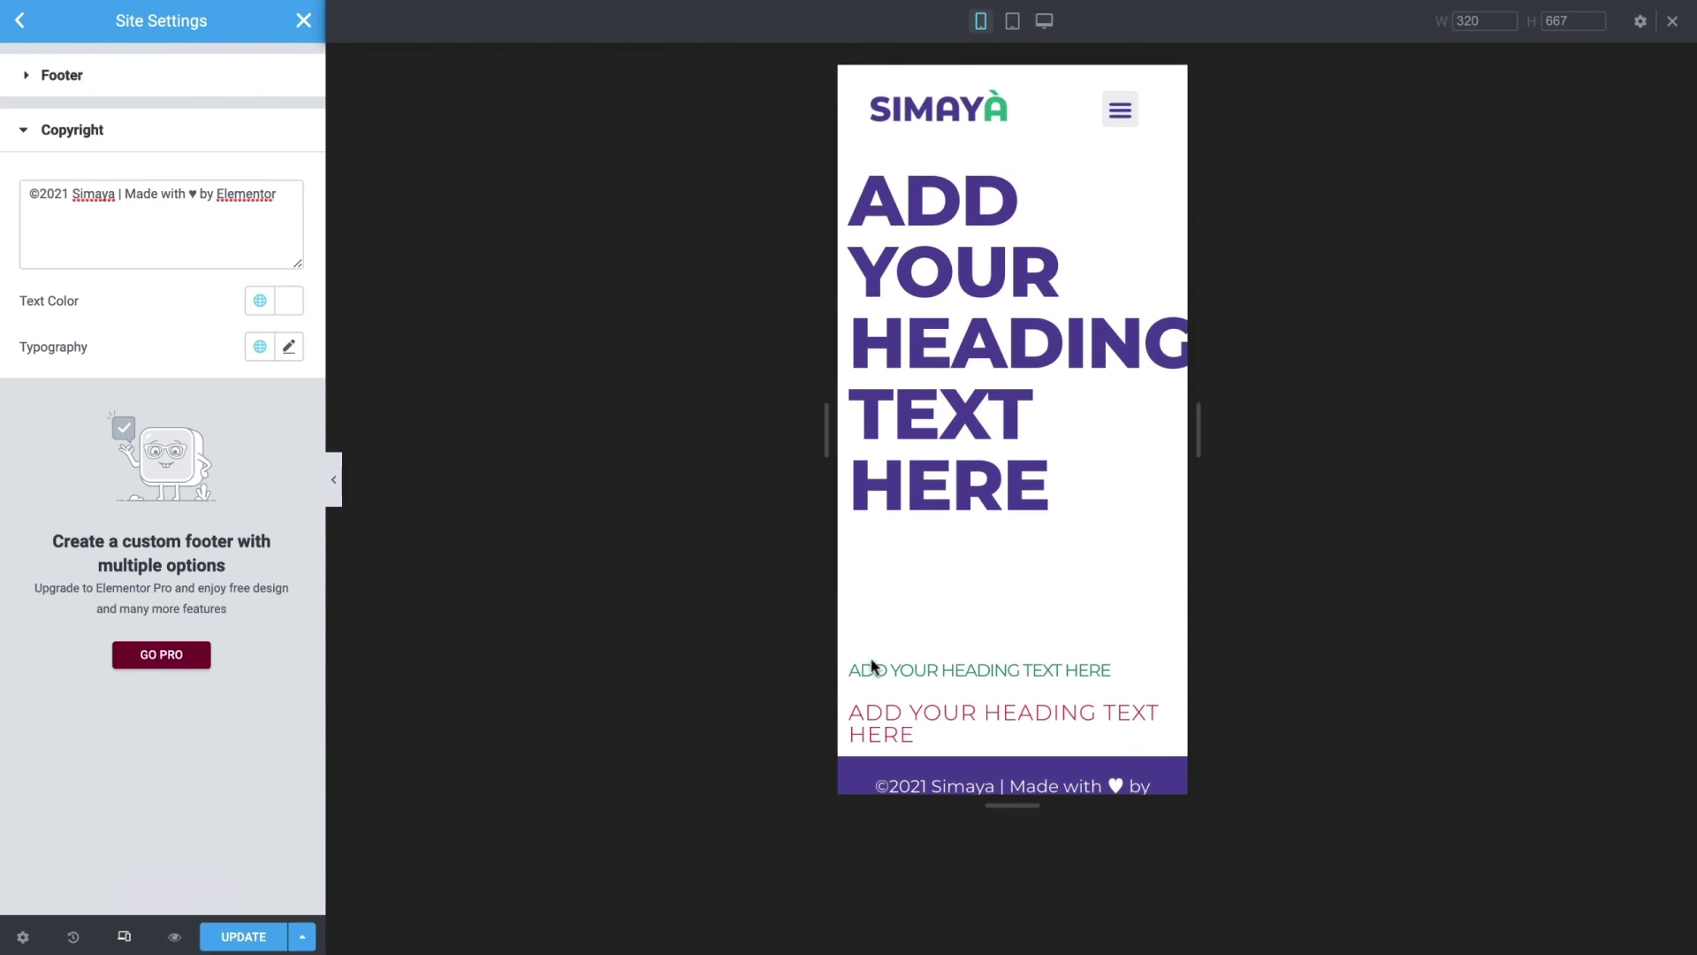
Step: Scroll the phone preview to inspect the footer wrapping, then return to desktop size
{"action": "scroll", "coordinate": [909, 644], "scroll_direction": "down", "scroll_amount": 1}
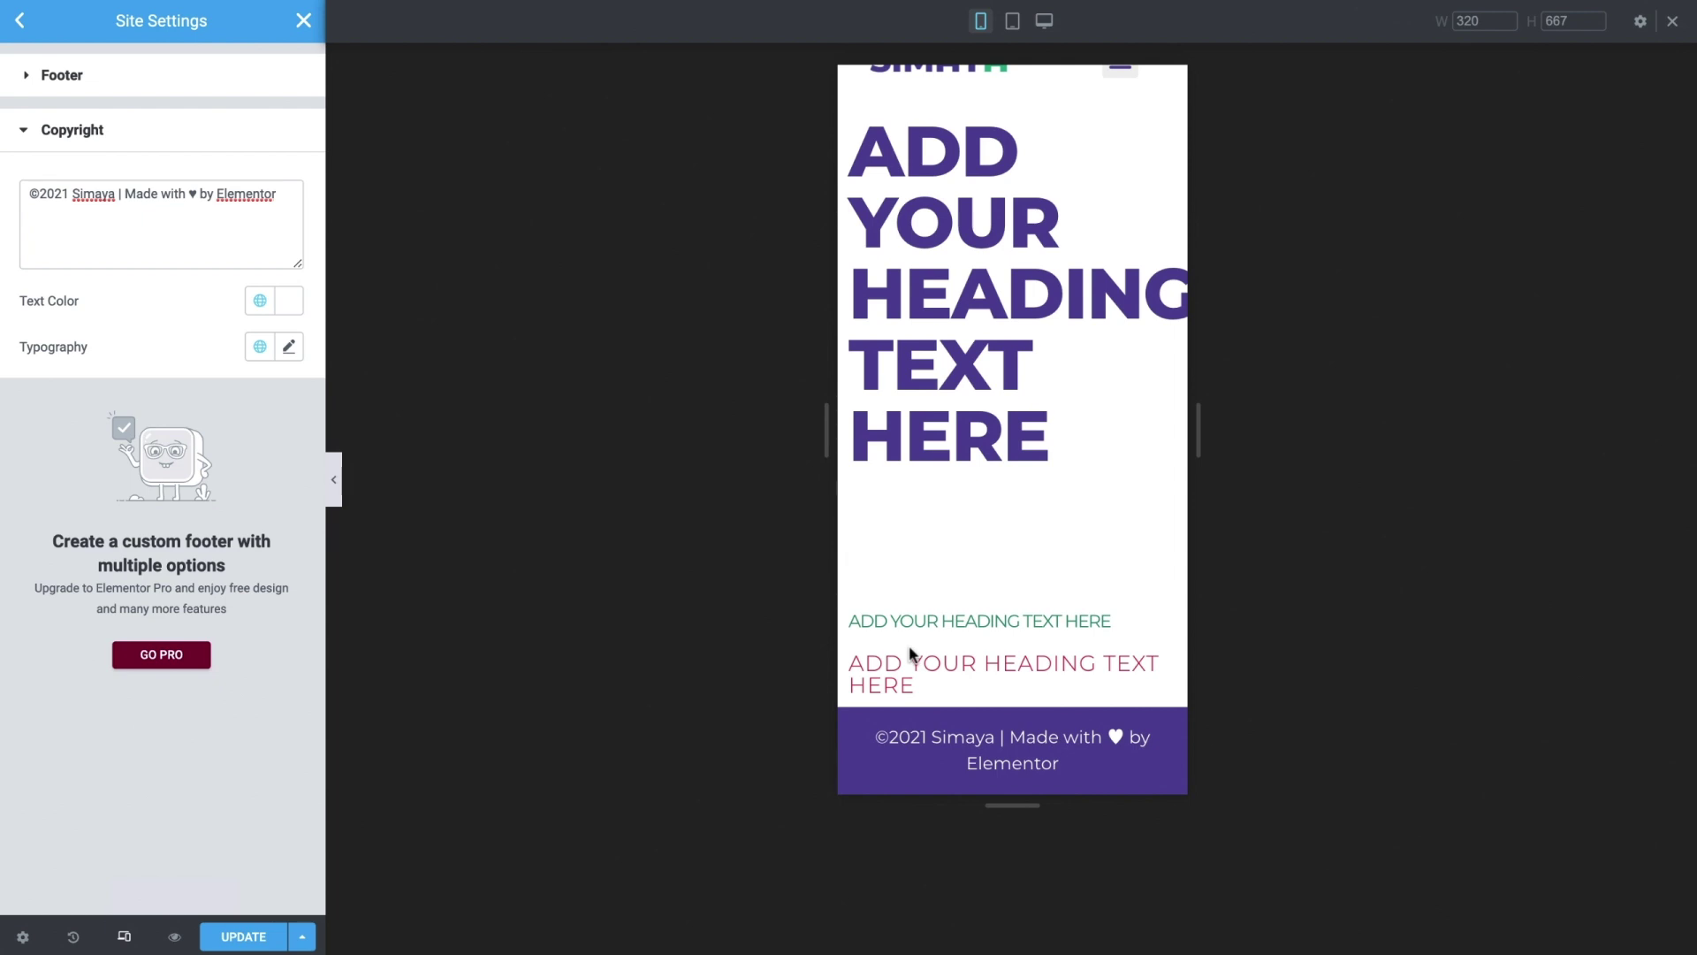
{"action": "left_click", "coordinate": [142, 935]}
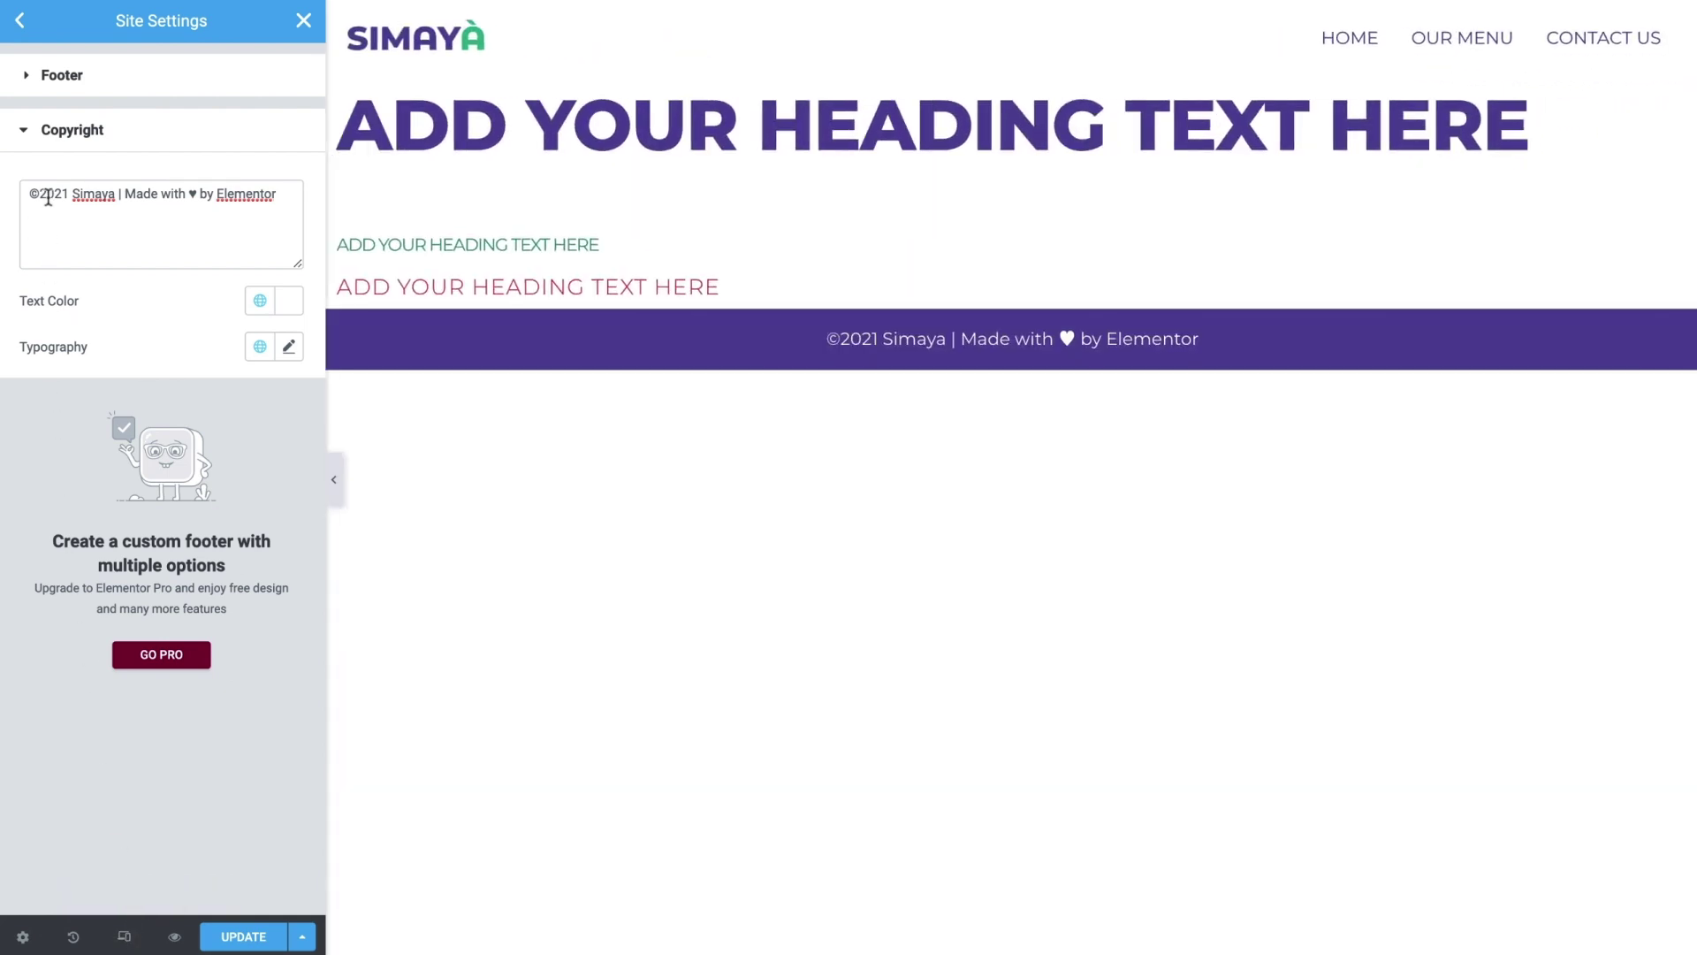
Step: Change the site Layout content width from 1140 to 1500 px
{"action": "left_click", "coordinate": [20, 22]}
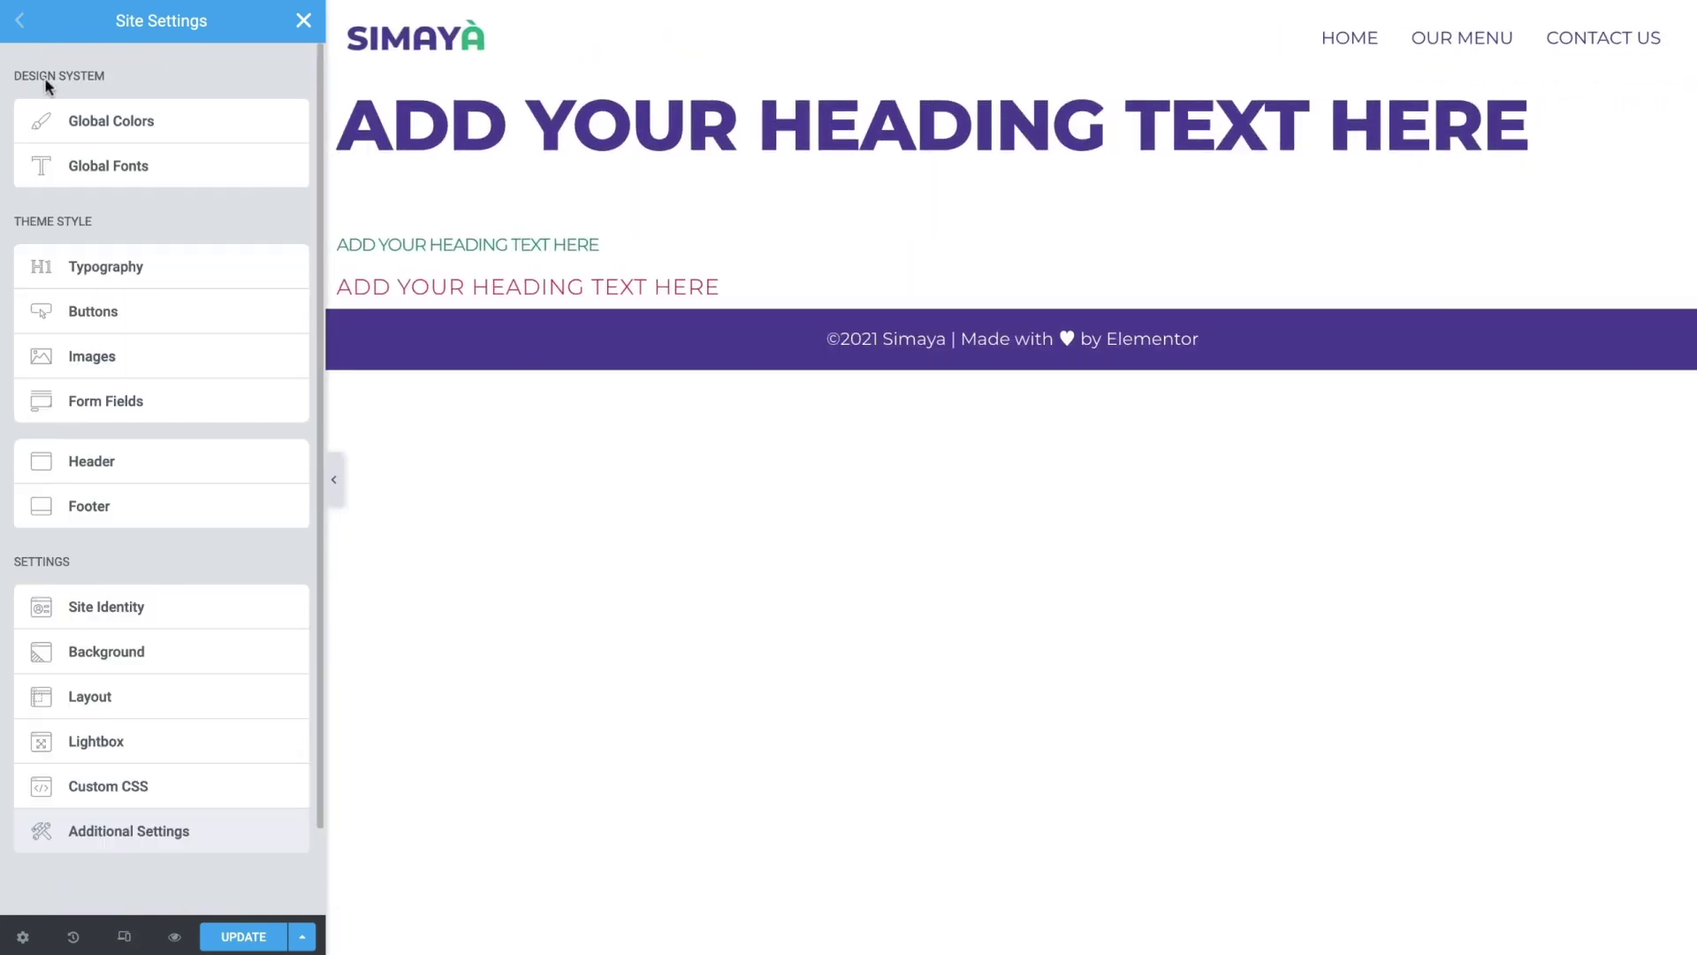
{"action": "left_click", "coordinate": [235, 696]}
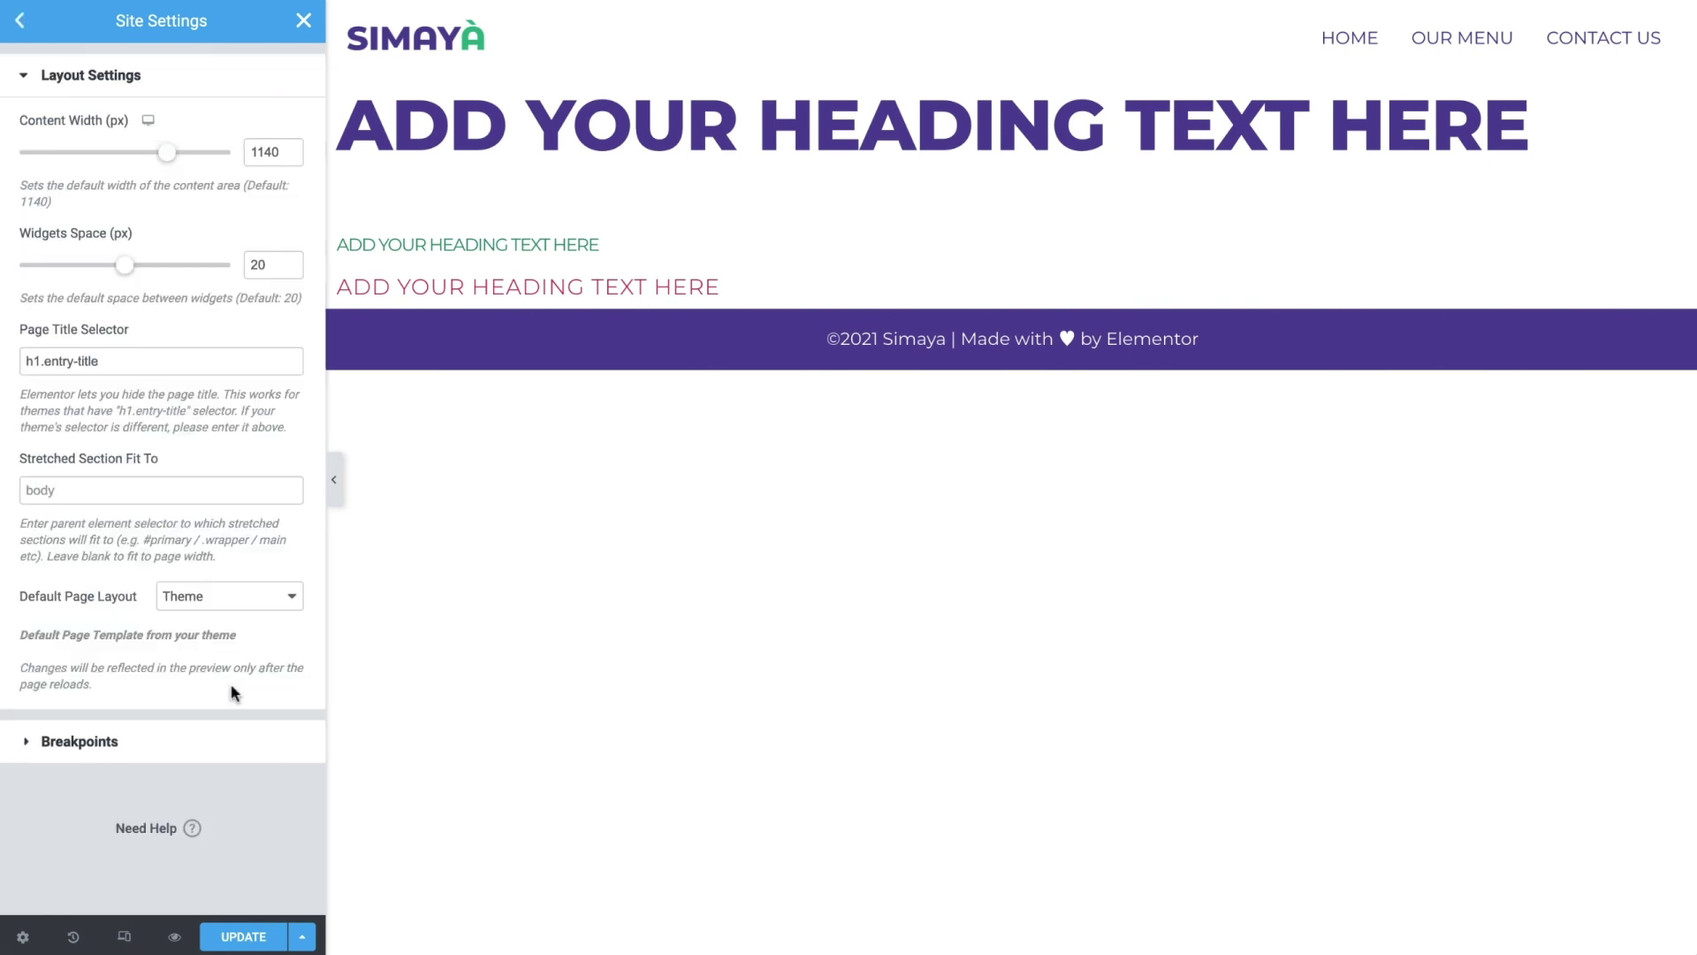
{"action": "double_click", "coordinate": [271, 155]}
{"action": "type", "text": "1500"}
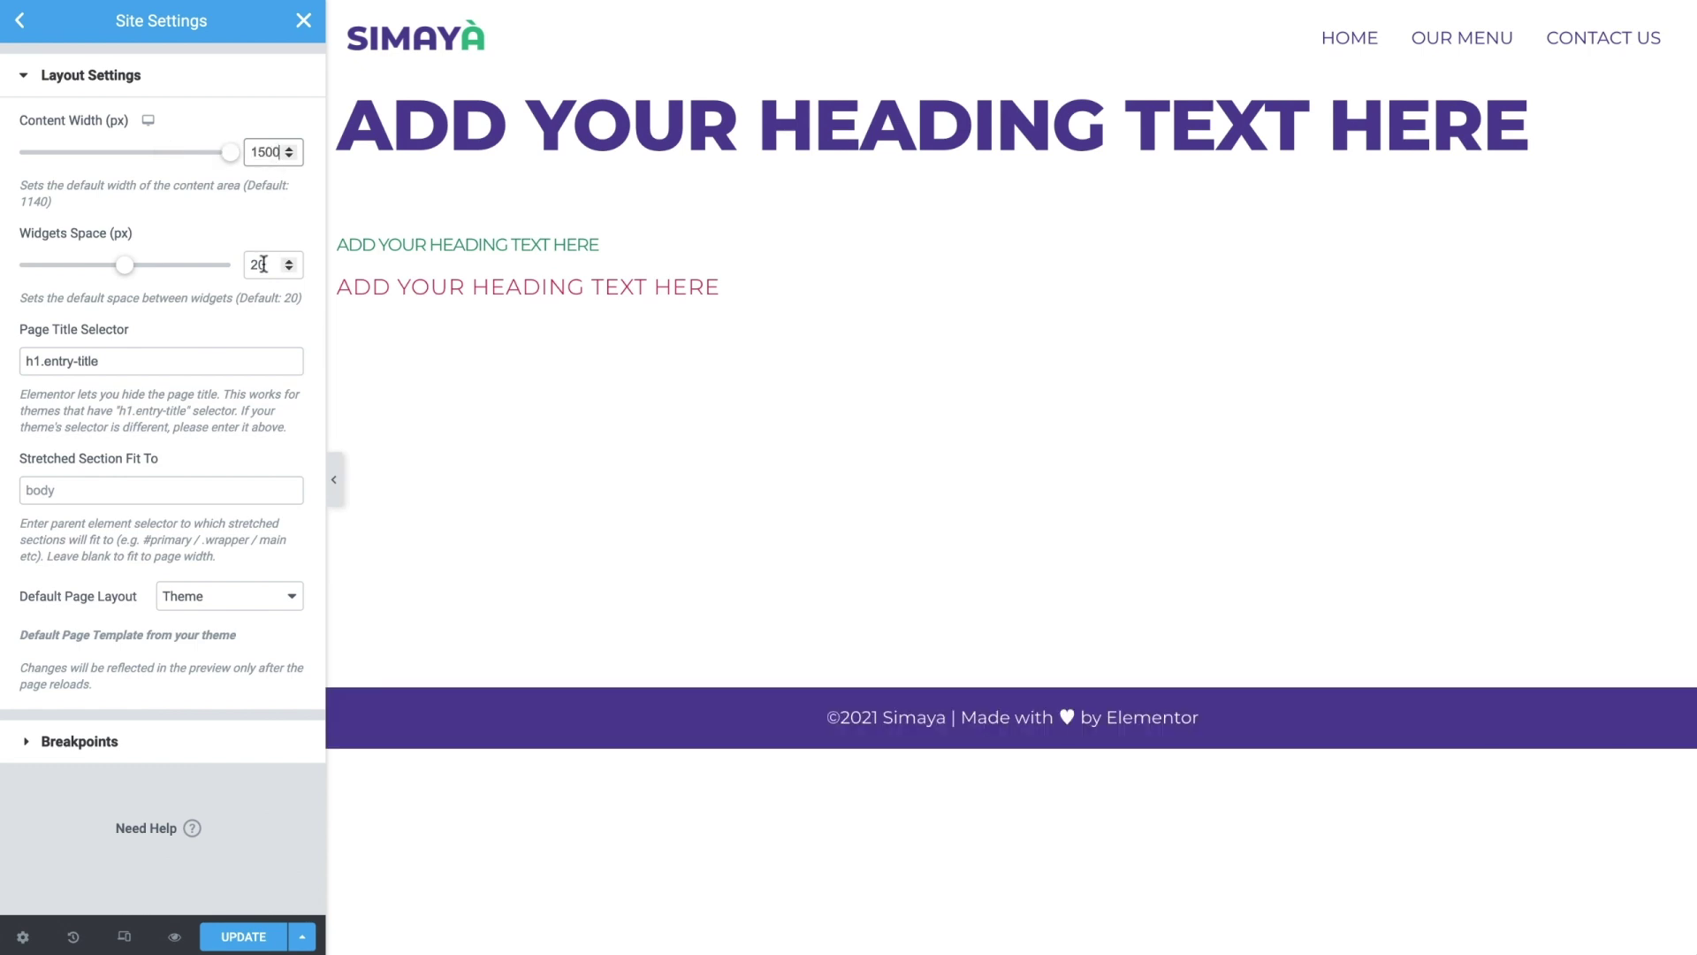
Step: Make Elementor Full Width the default page layout, save with UPDATE, and return to the page
{"action": "left_click", "coordinate": [273, 597]}
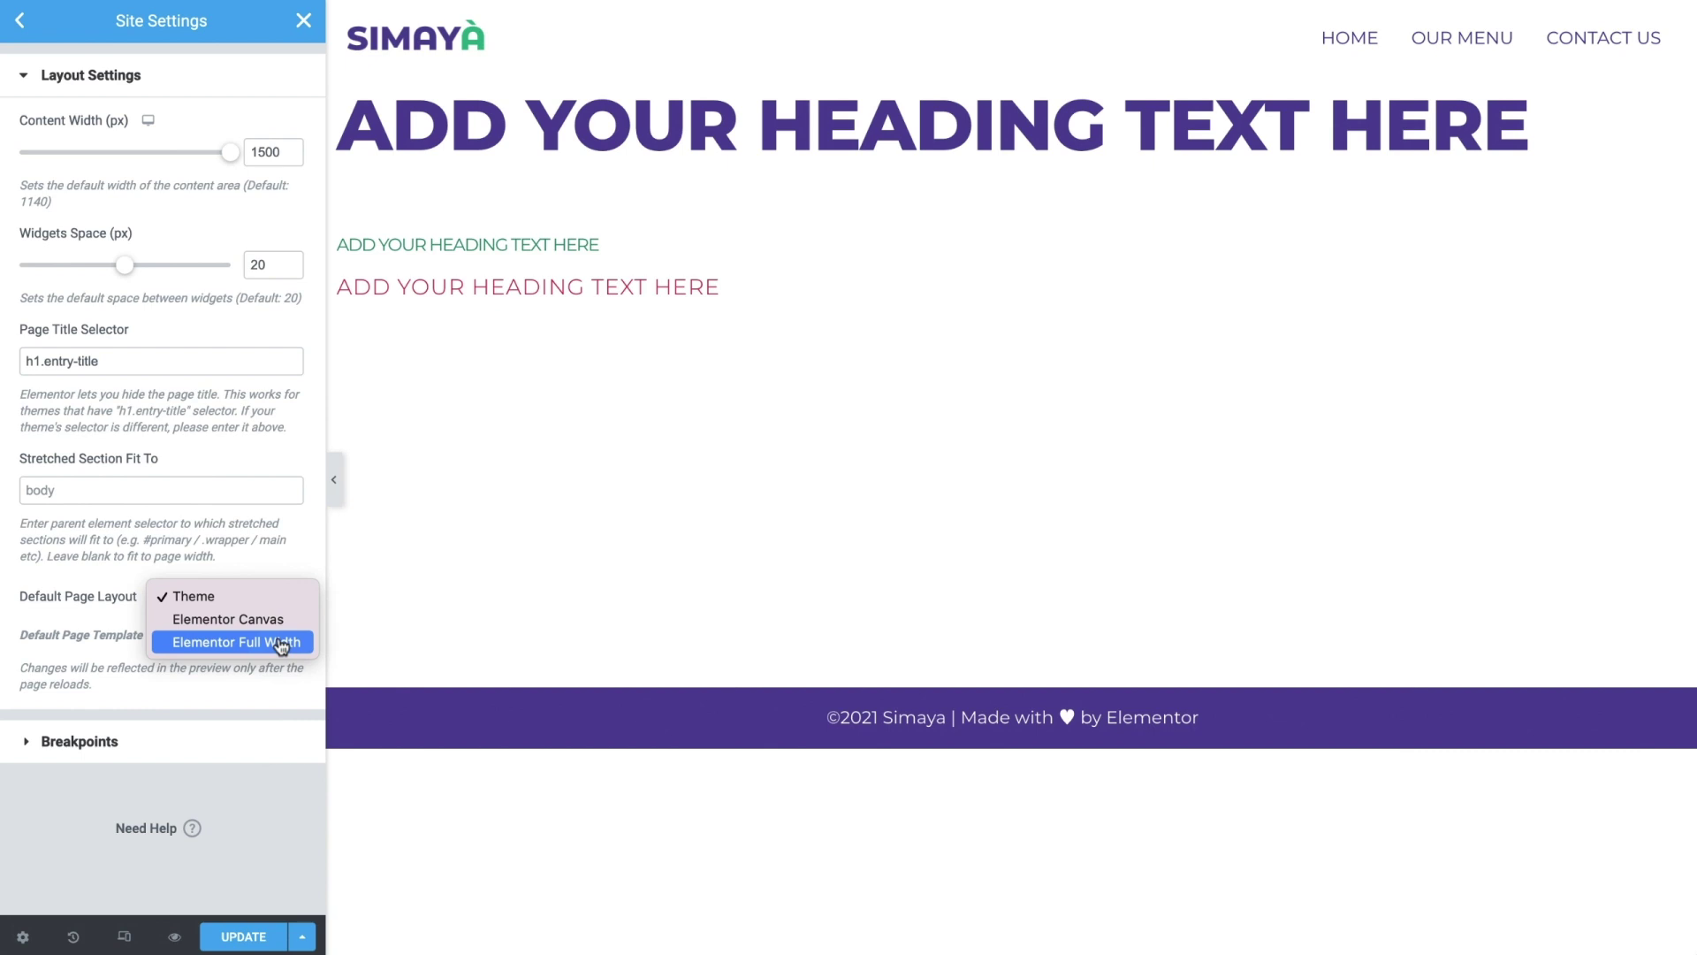
{"action": "left_click", "coordinate": [281, 643]}
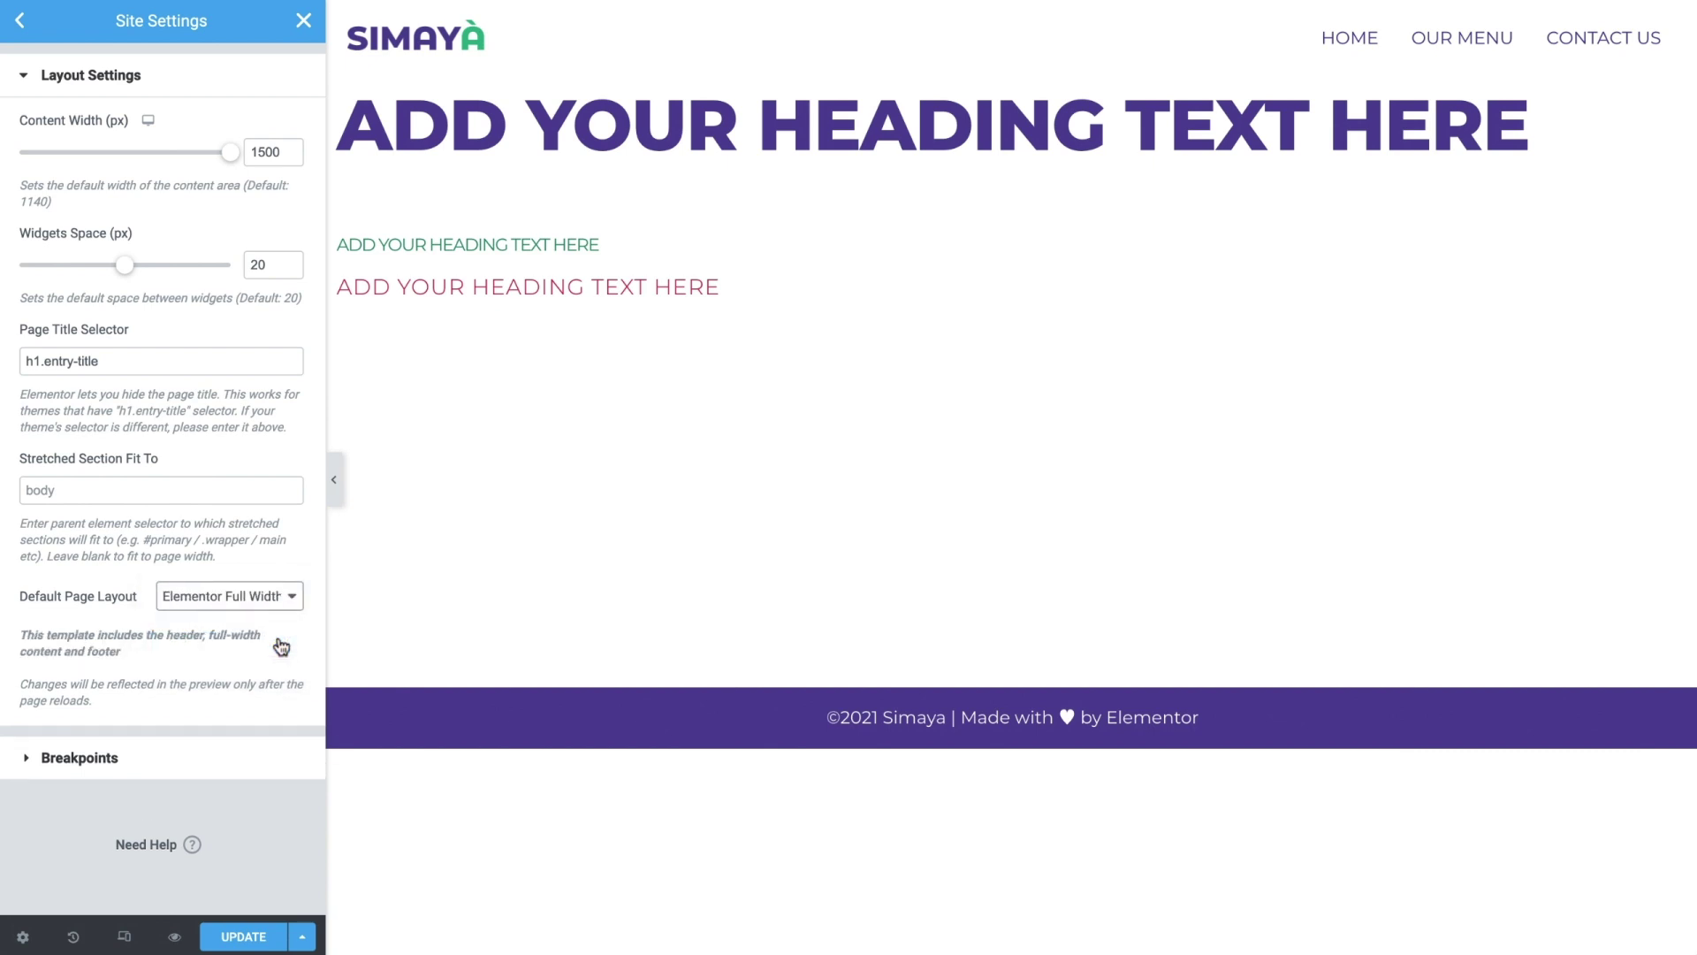
{"action": "left_click", "coordinate": [265, 937]}
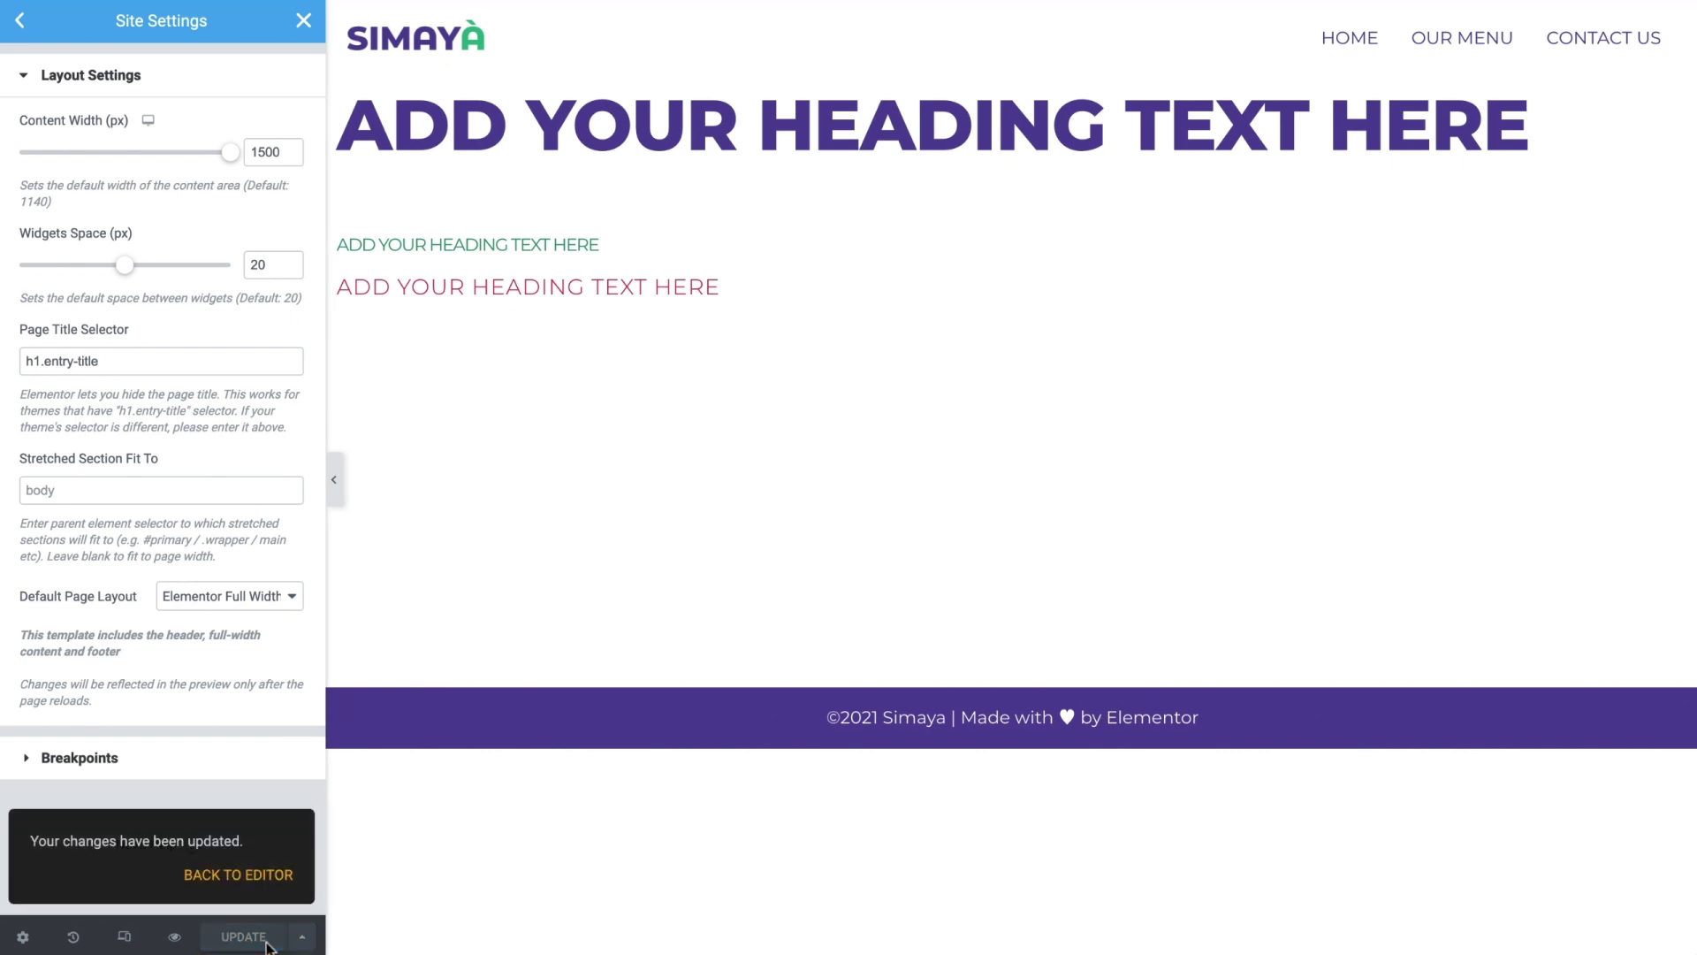
{"action": "left_click", "coordinate": [265, 874]}
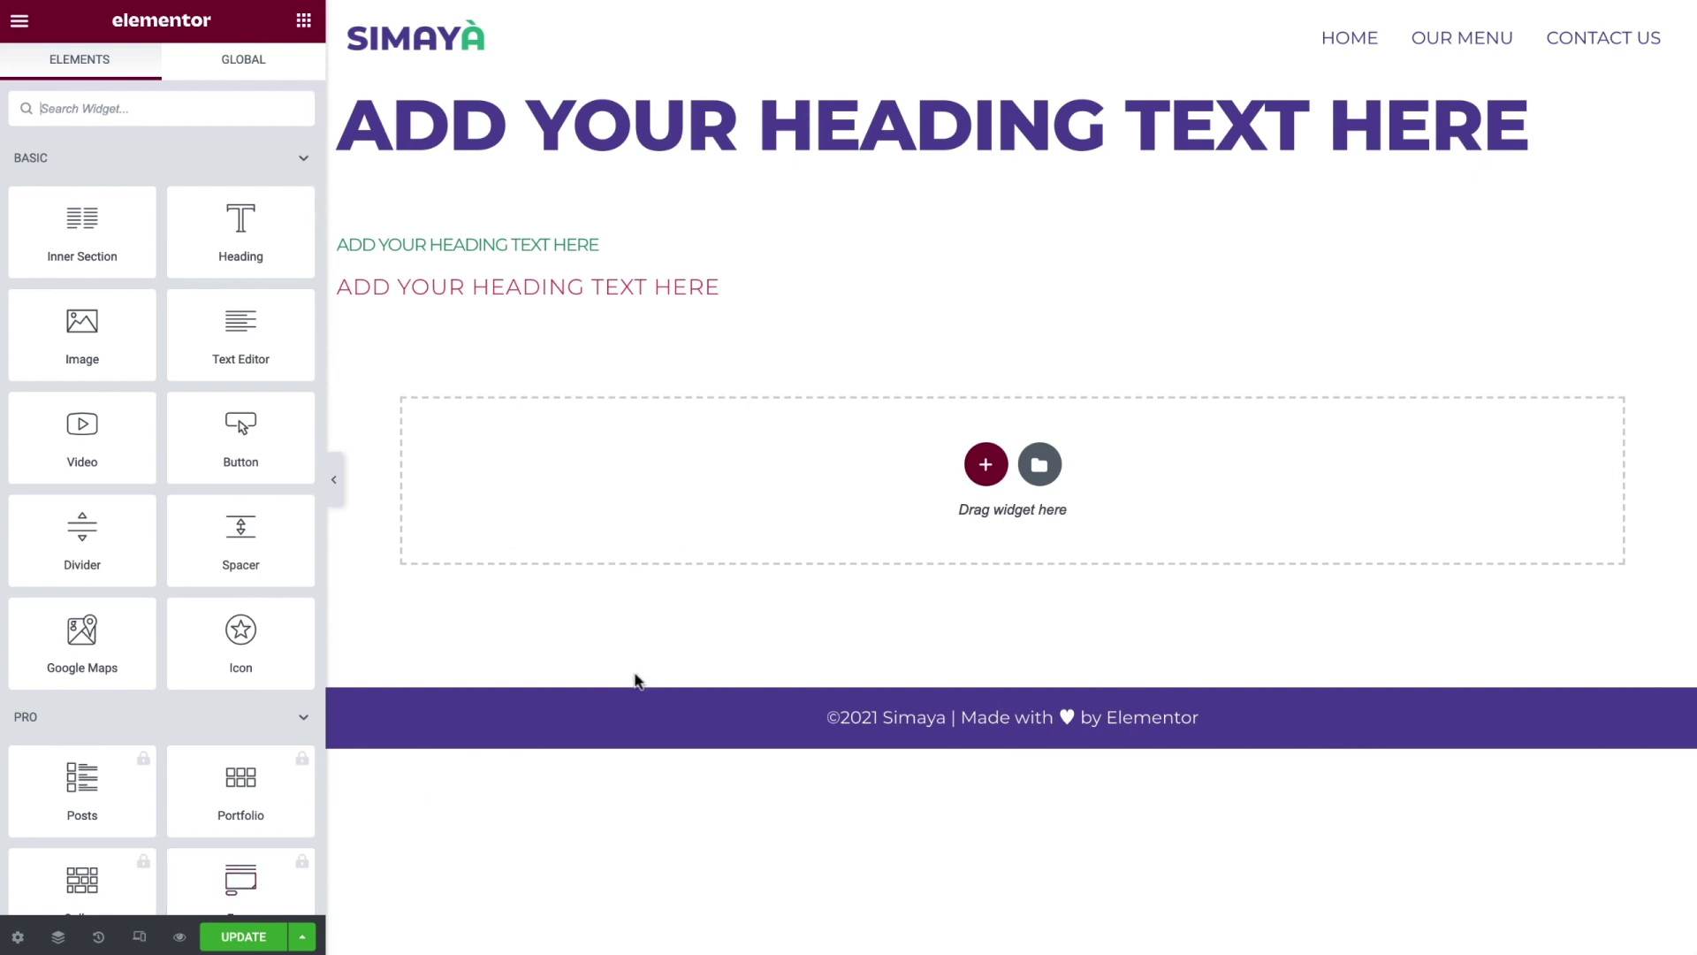
Step: Delete all page content from the + button's context menu and confirm the deletion
{"action": "right_click", "coordinate": [988, 473]}
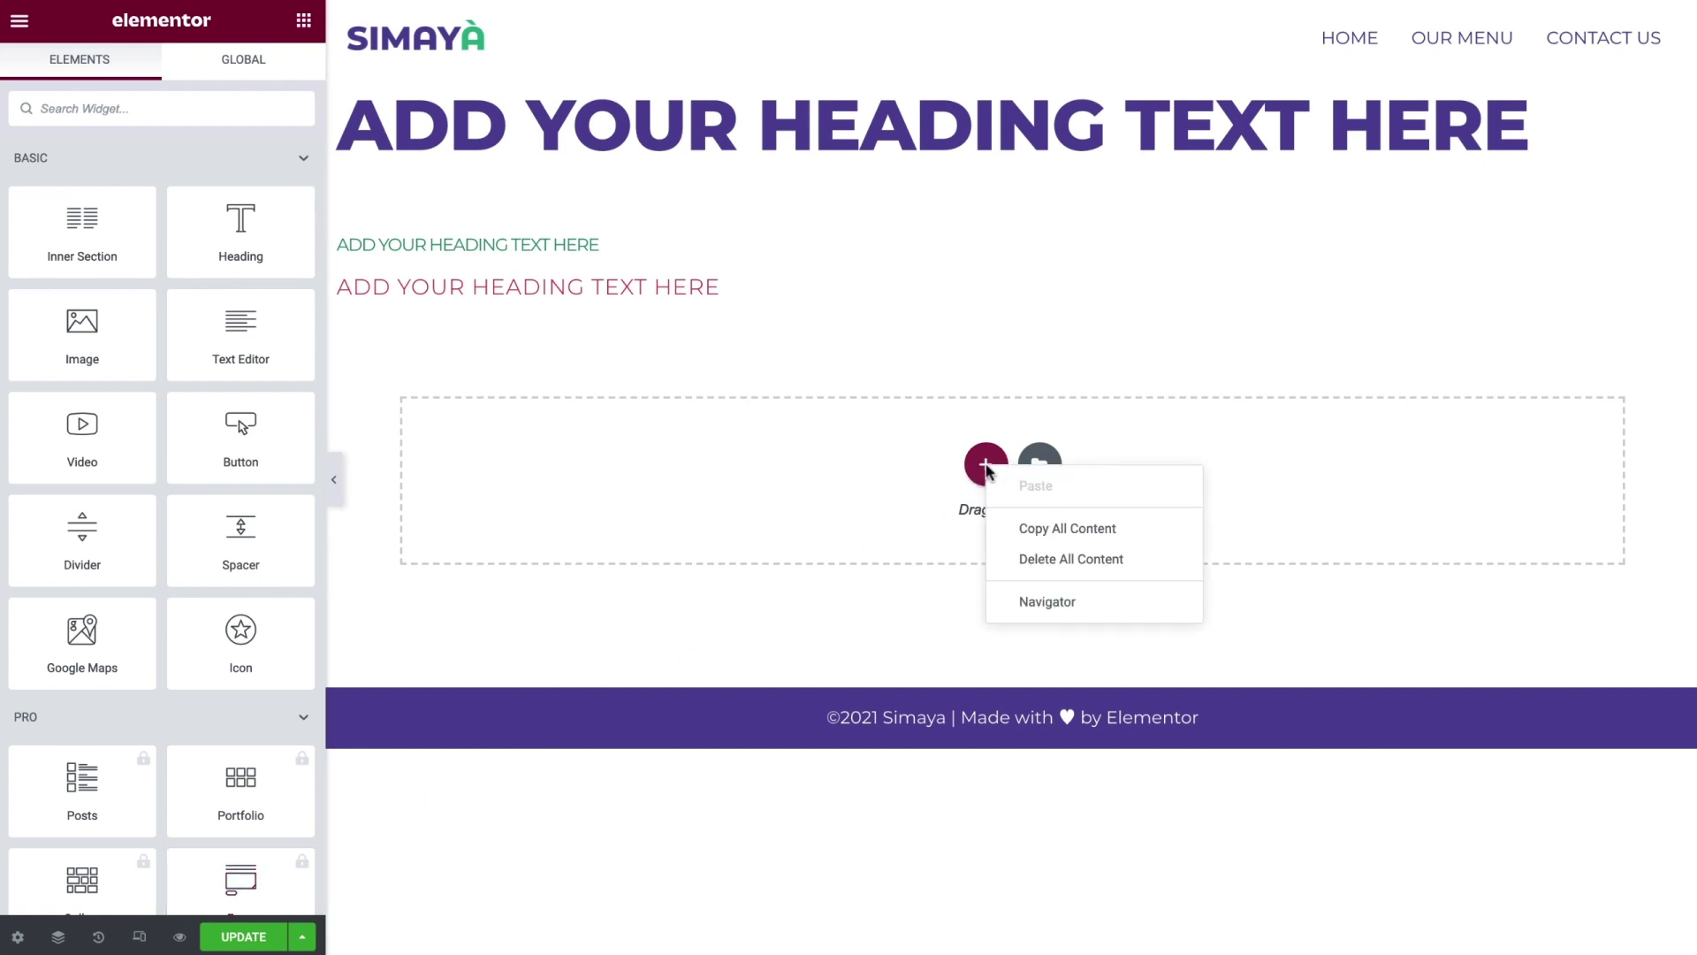
{"action": "left_click", "coordinate": [1165, 561]}
{"action": "left_click", "coordinate": [1009, 544]}
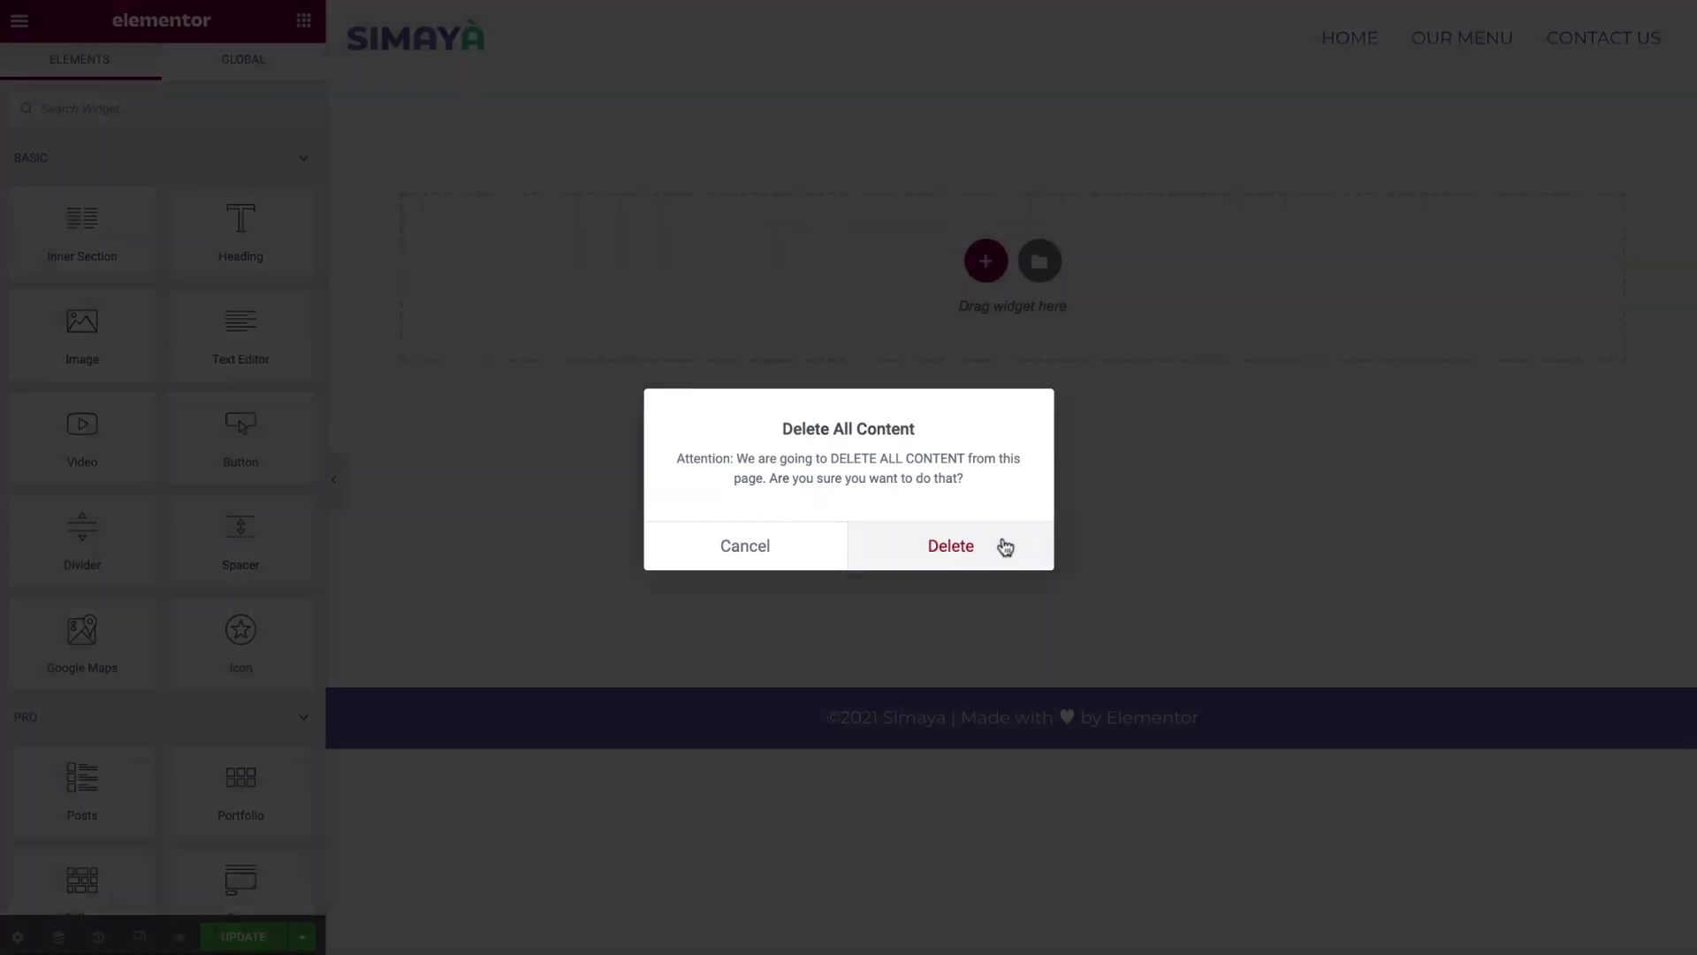